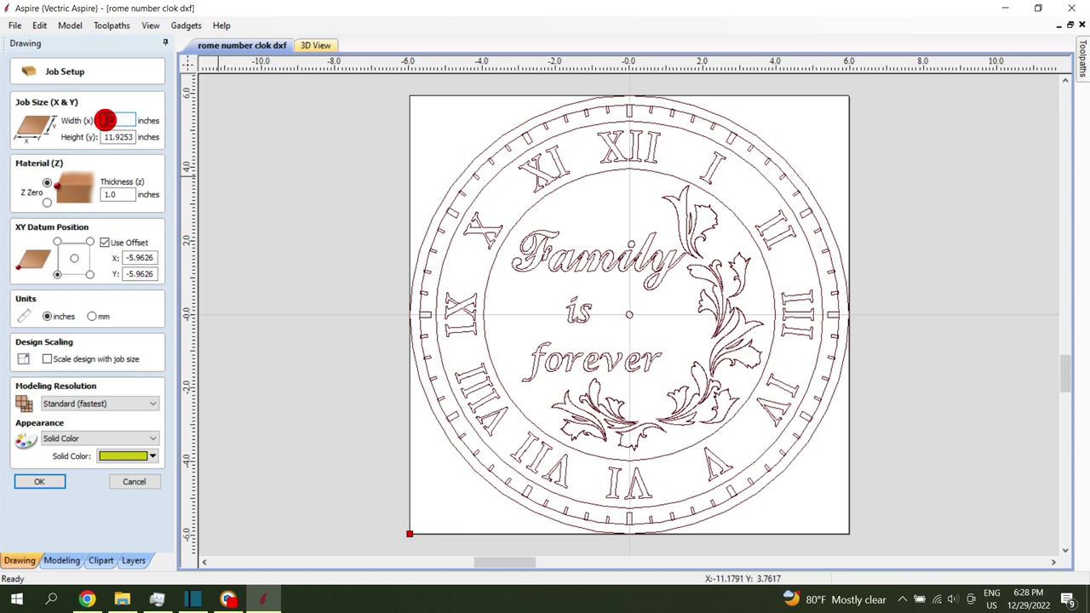
# - Set the job size to 12 by 12 inches and place the XY datum at the centre with zero X and Y offsets
pyautogui.click(116, 138)
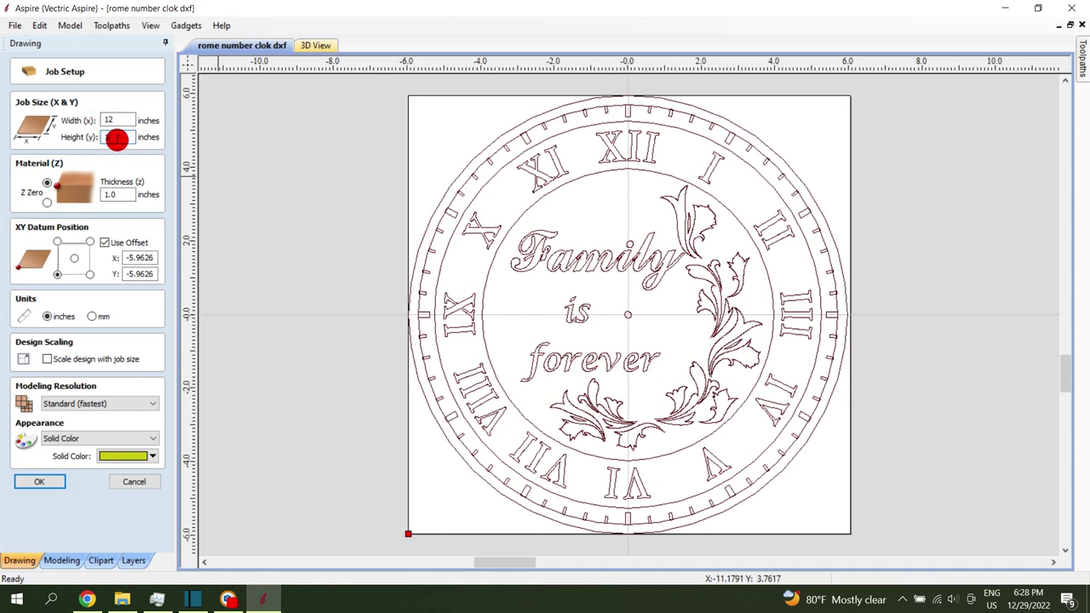
pyautogui.write('12')
pyautogui.click(141, 257)
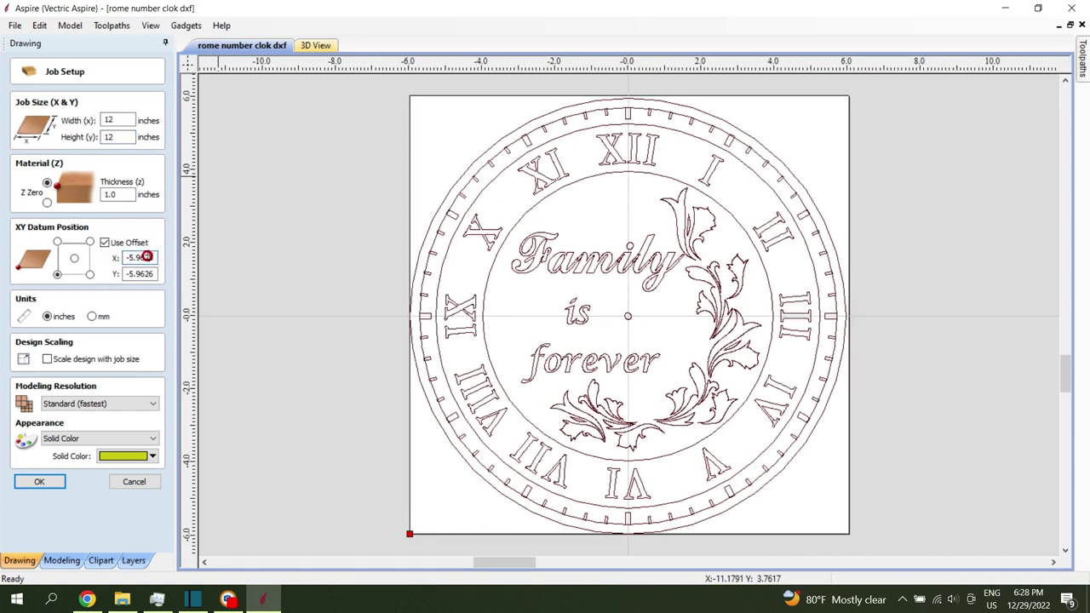
pyautogui.click(149, 273)
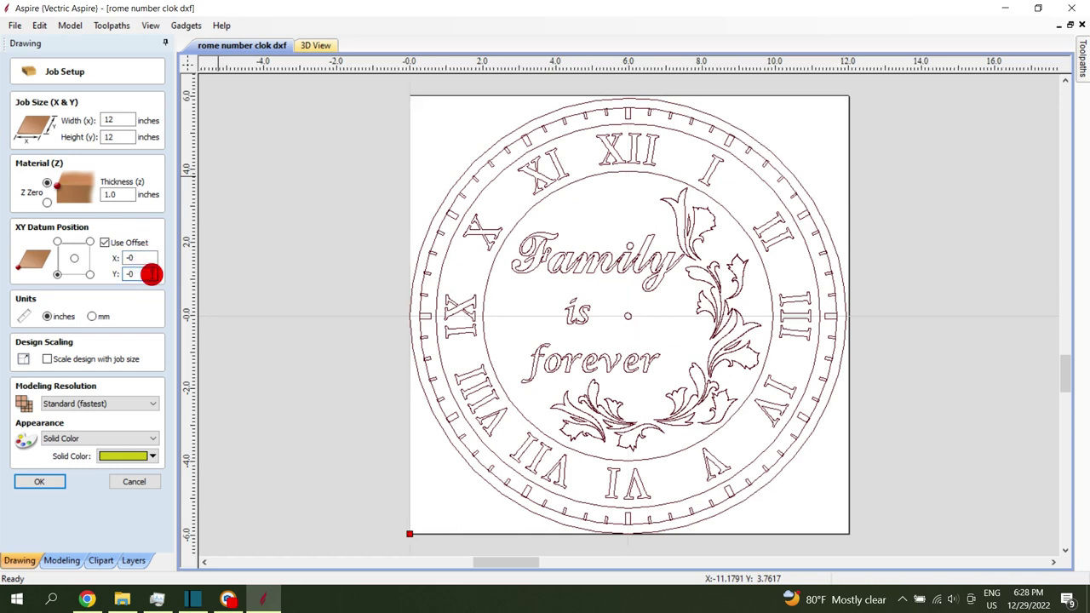
pyautogui.click(75, 258)
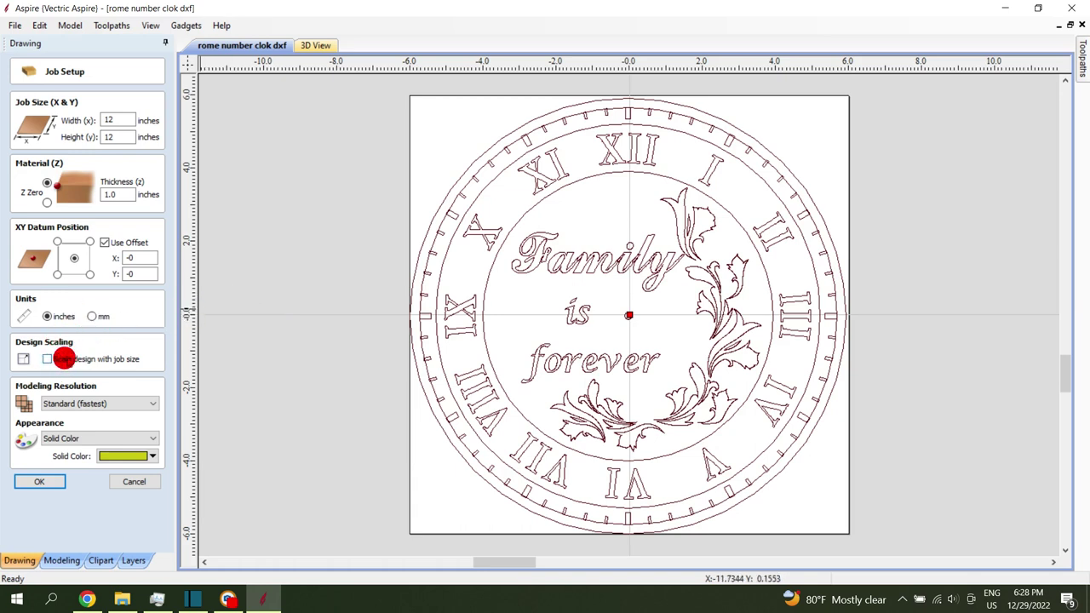
# - Set the modeling resolution to Very High (7 x Slower) and apply the job setup
pyautogui.click(149, 407)
pyautogui.click(129, 432)
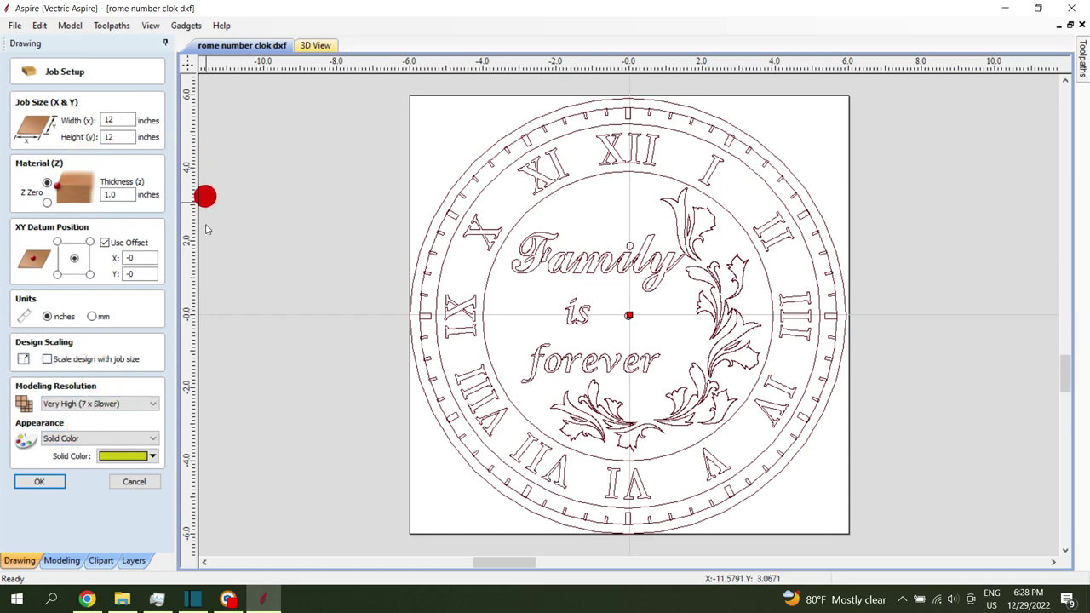
pyautogui.click(50, 481)
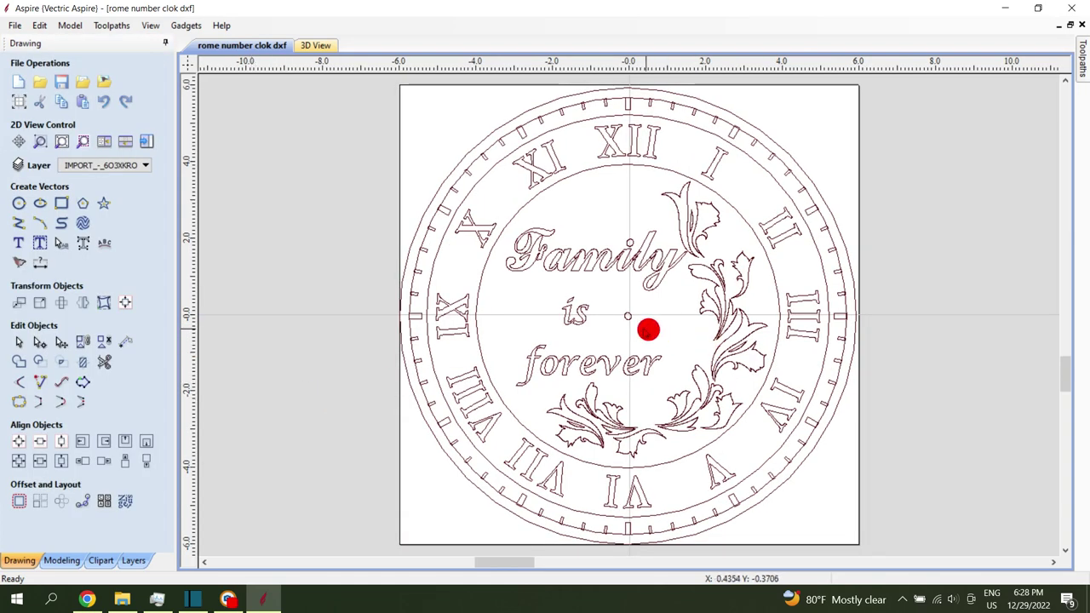
# - Select the small circle near the middle of the clock face and examine its position relative to the origin
pyautogui.scroll(1, 635, 324)
pyautogui.scroll(3, 635, 323)
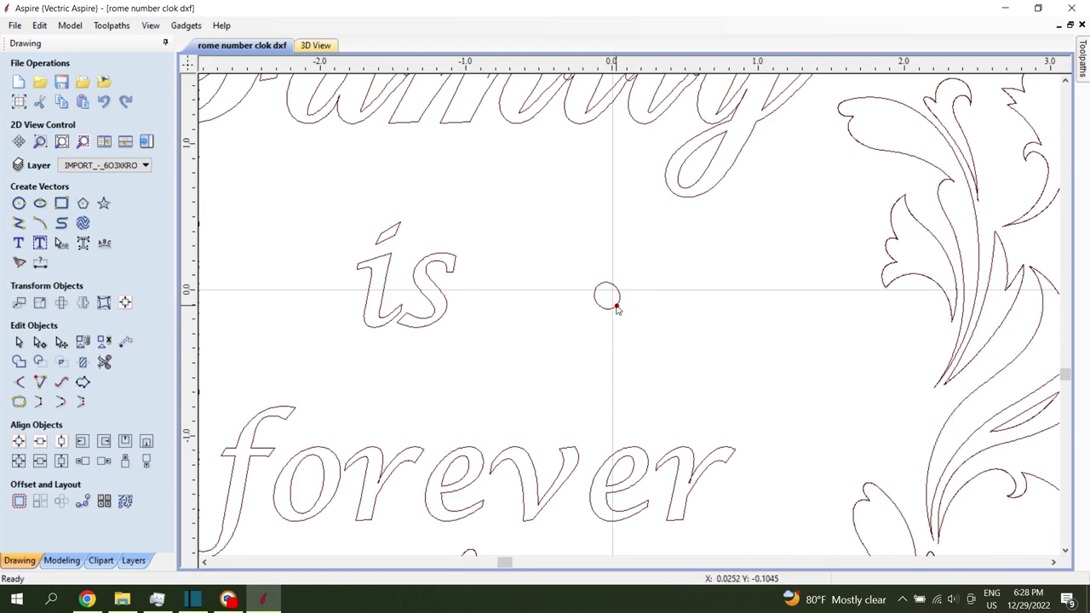
pyautogui.click(618, 306)
pyautogui.scroll(-1, 619, 304)
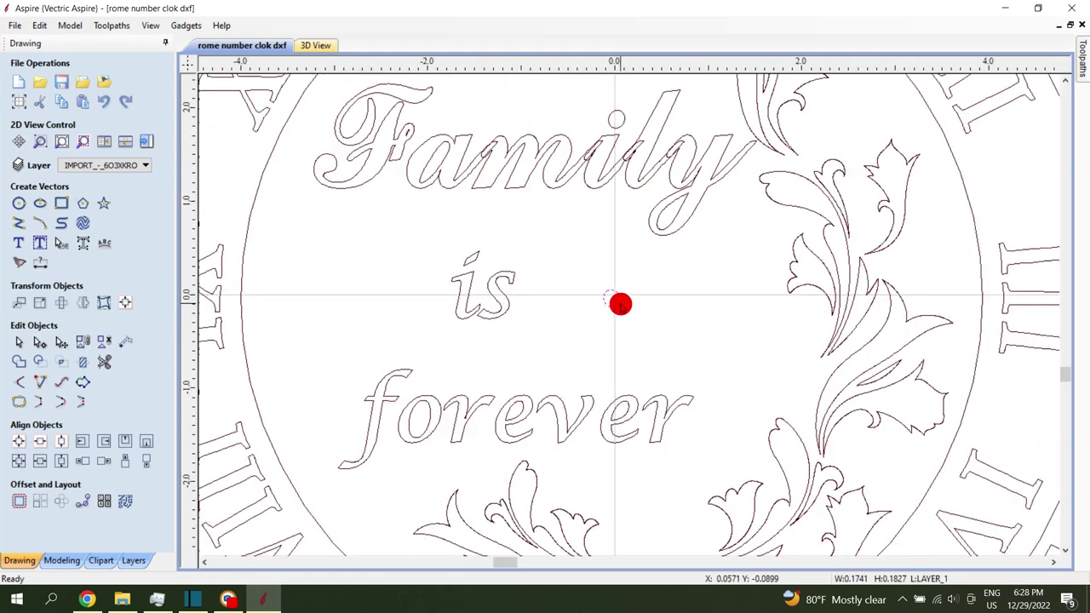
pyautogui.scroll(-1, 619, 304)
pyautogui.scroll(-1, 620, 304)
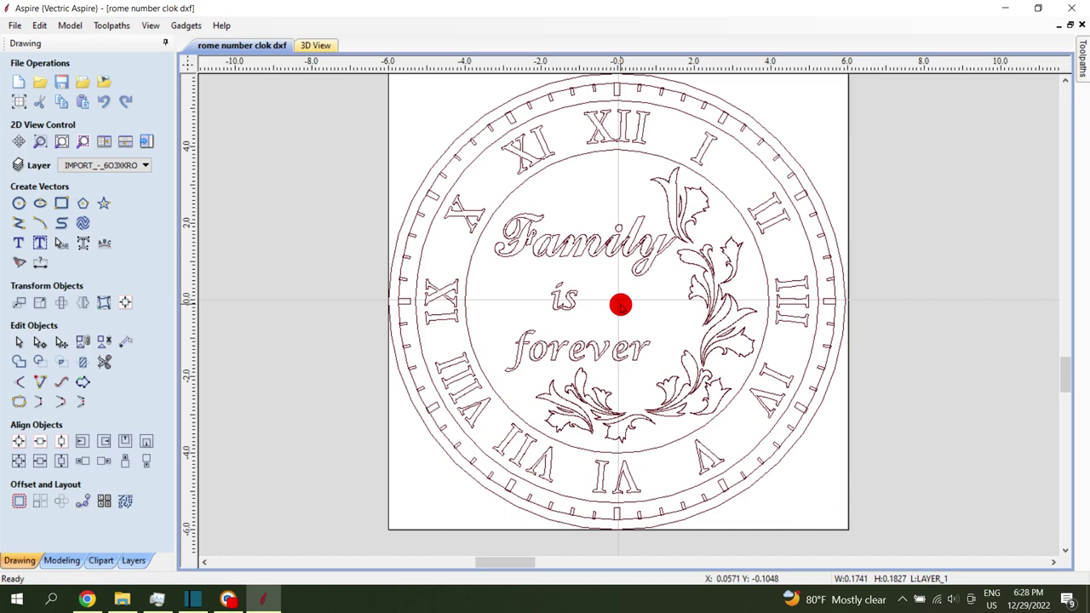
# - Change the job units from inches to mm and apply the job setup
pyautogui.click(20, 101)
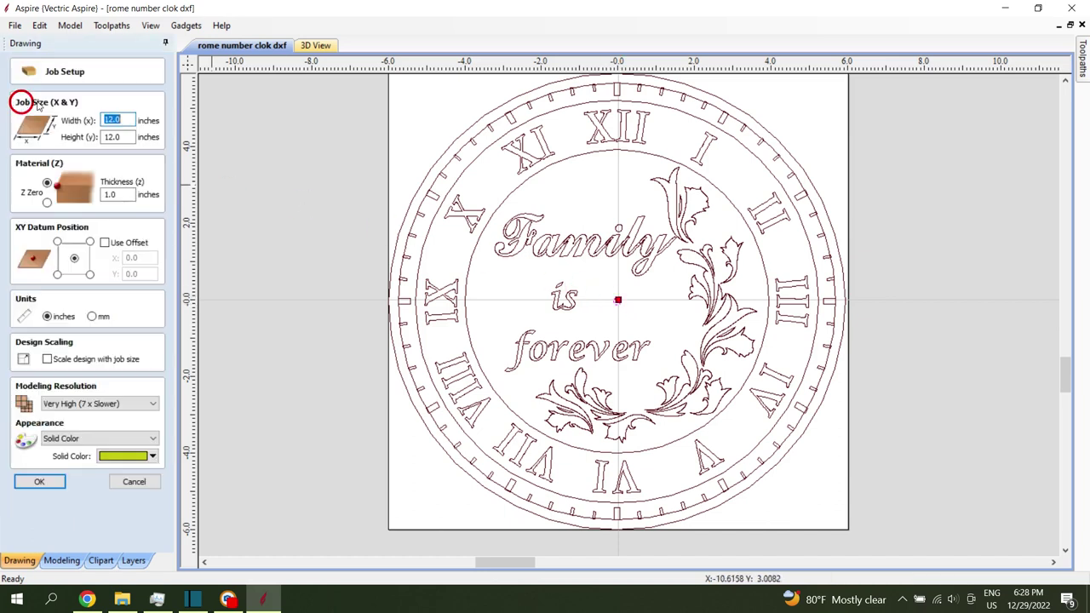
pyautogui.click(98, 317)
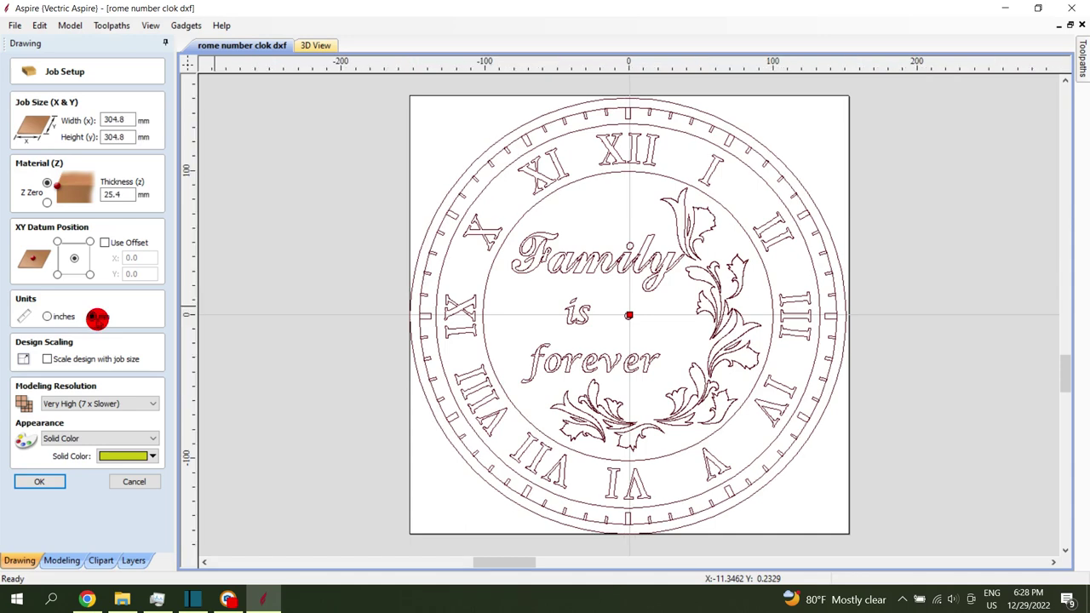
pyautogui.click(43, 481)
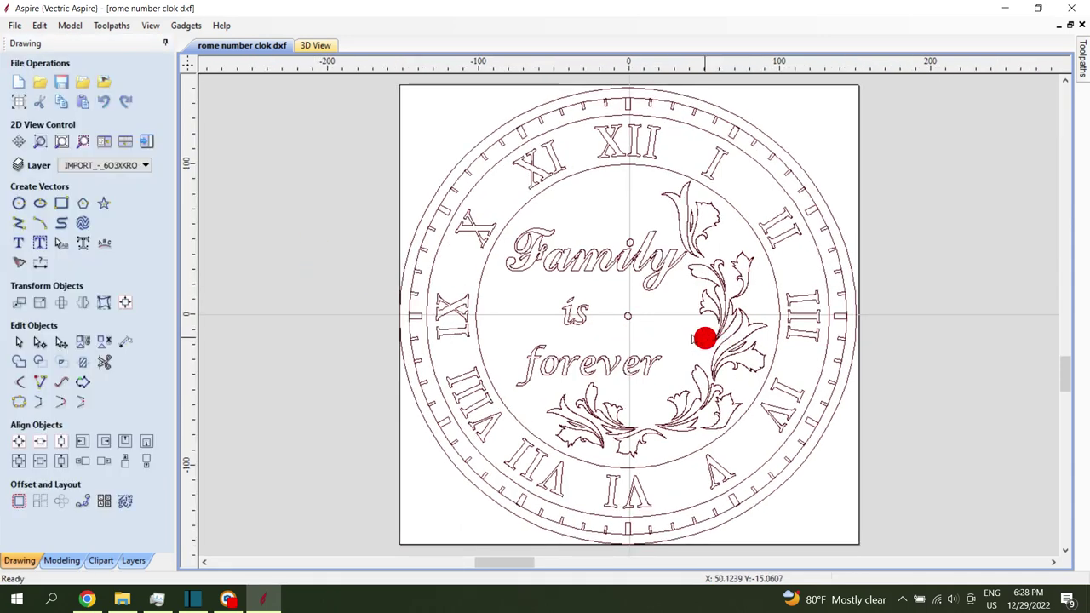
# - Replace the small off-centre circle in the middle of the clock with a circle about 9 mm in diameter centred on the origin
pyautogui.scroll(2, 632, 325)
pyautogui.scroll(1, 632, 324)
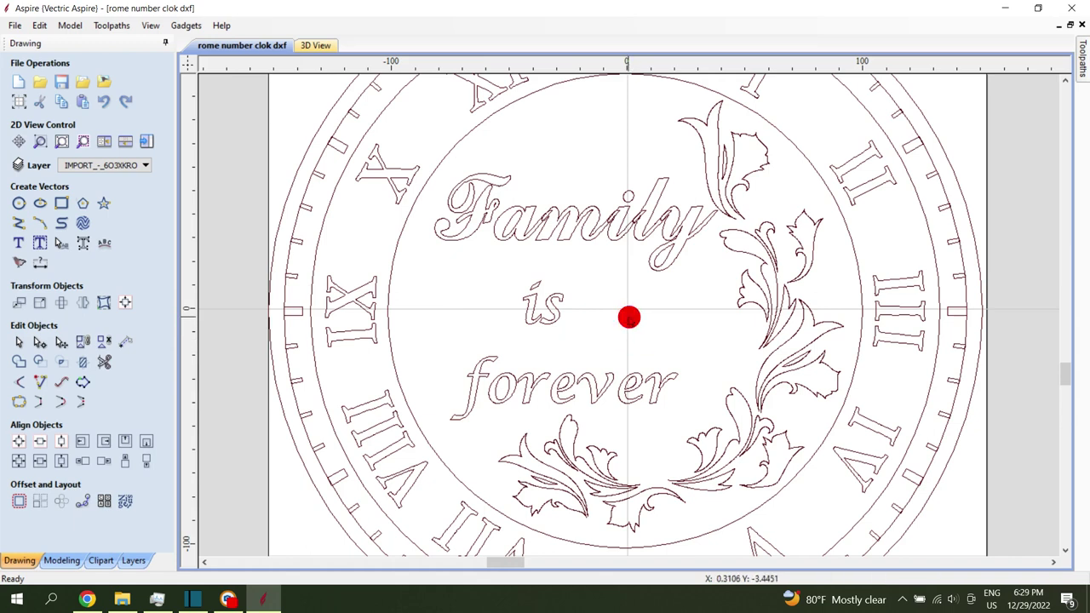
pyautogui.click(19, 203)
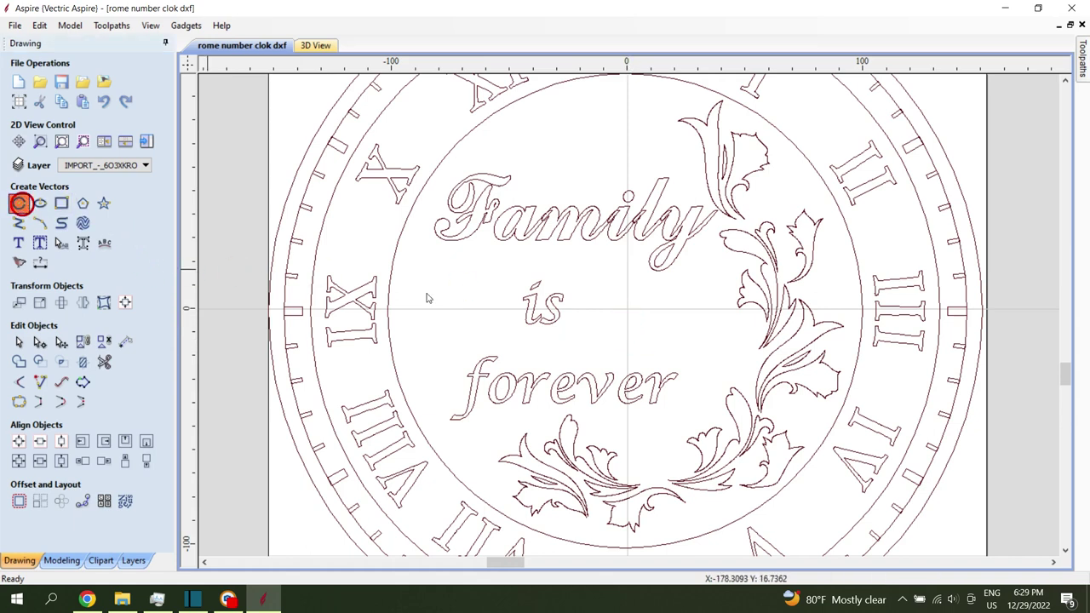
pyautogui.moveTo(628, 309); pyautogui.dragTo(635, 315)
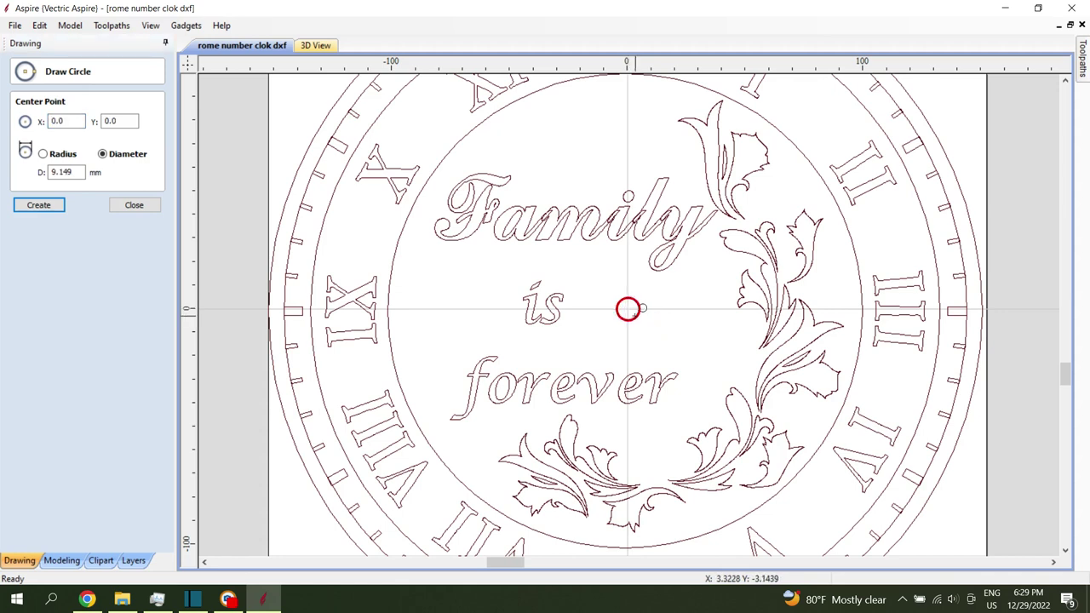
# - Set the new centre circle's diameter to 3 mm and apply it
pyautogui.doubleClick(78, 169)
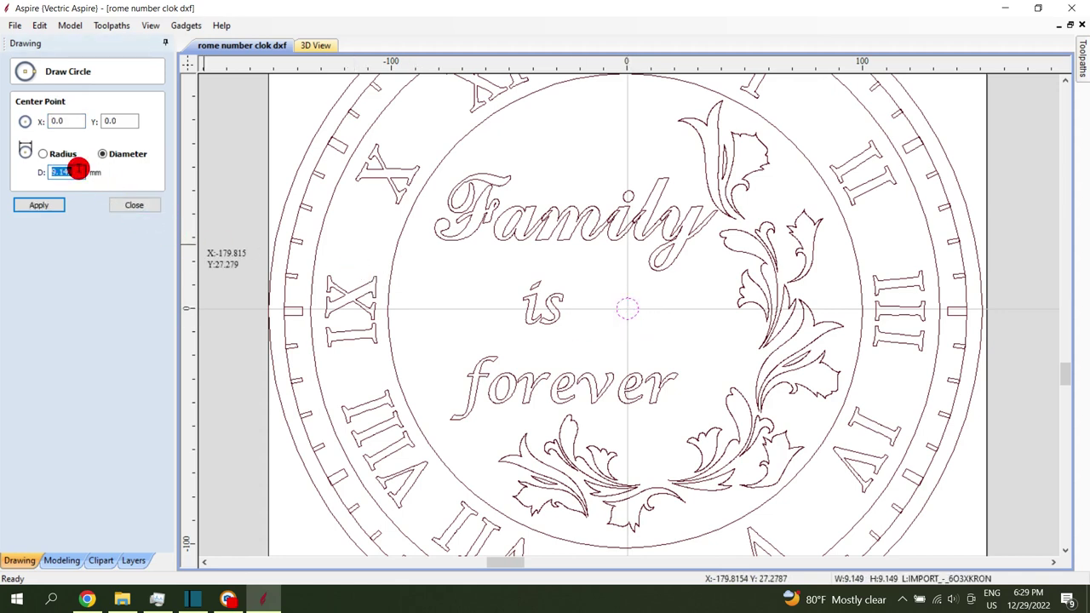
pyautogui.write('3.0')
pyautogui.click(52, 205)
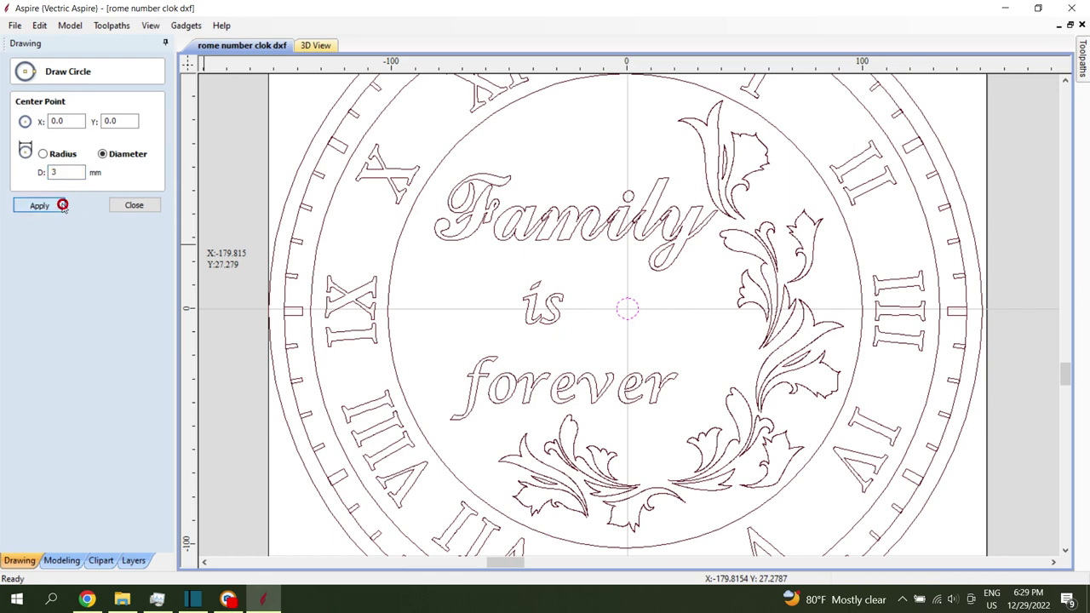
# - Set the centre circle's diameter to 3.175 mm, apply it and finish drawing circles
pyautogui.click(69, 173)
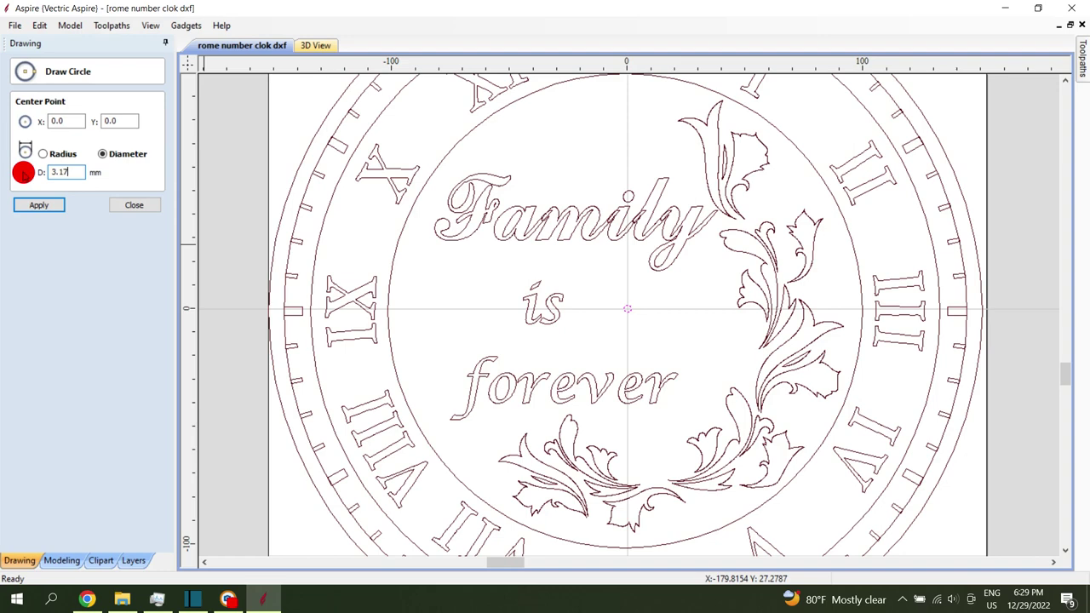
pyautogui.click(31, 205)
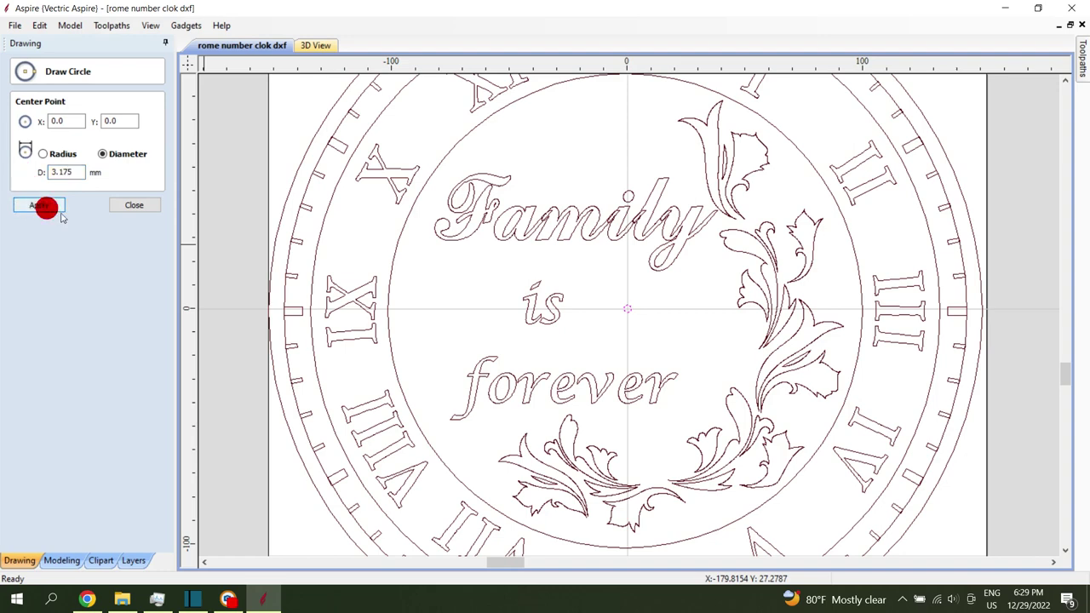
pyautogui.click(132, 206)
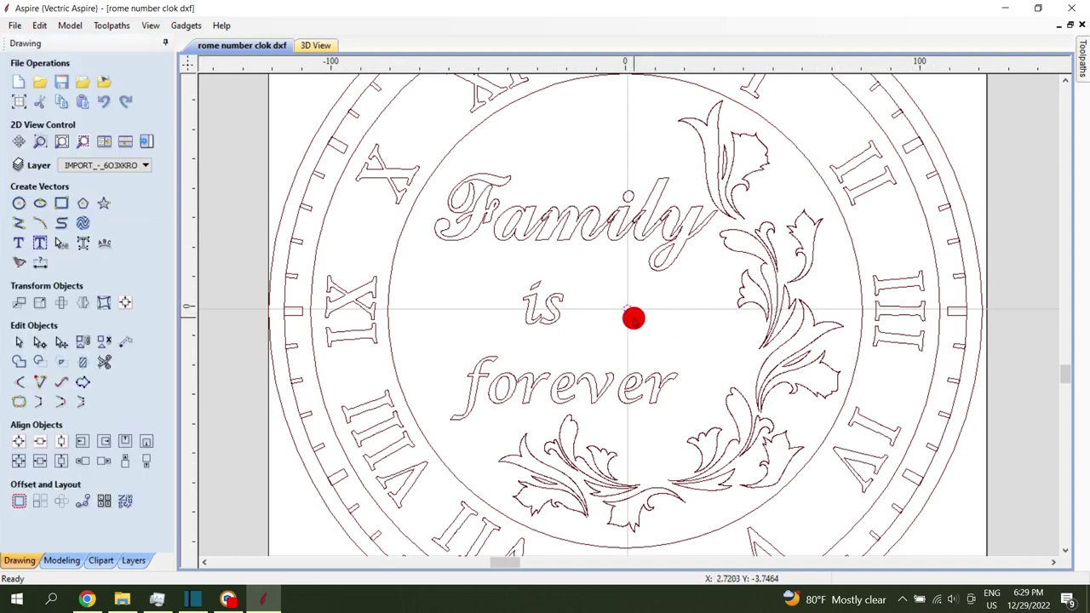
pyautogui.scroll(1, 633, 318)
pyautogui.click(128, 302)
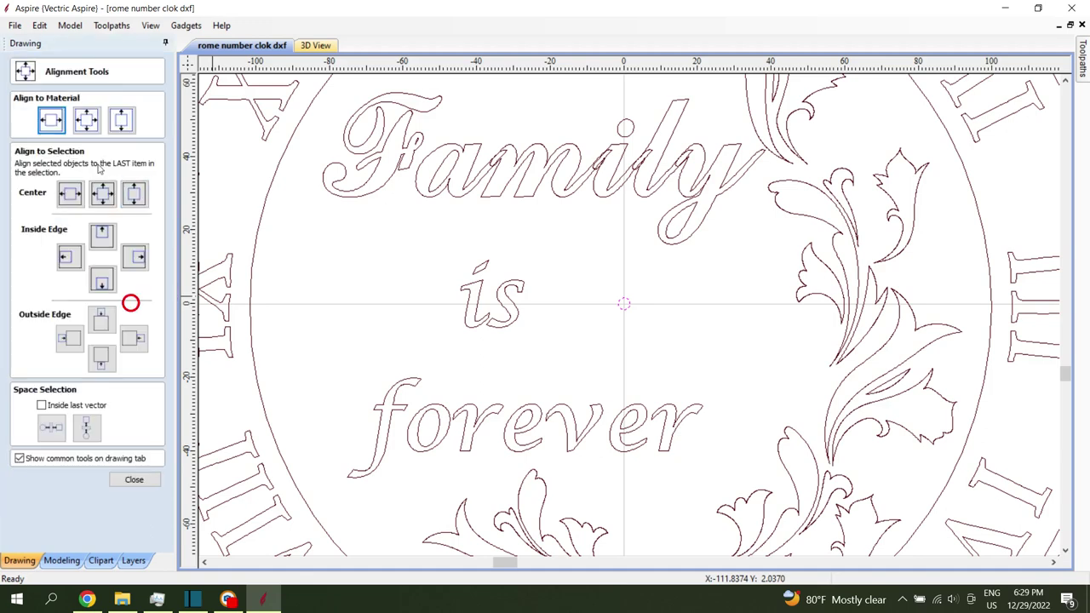
pyautogui.click(134, 479)
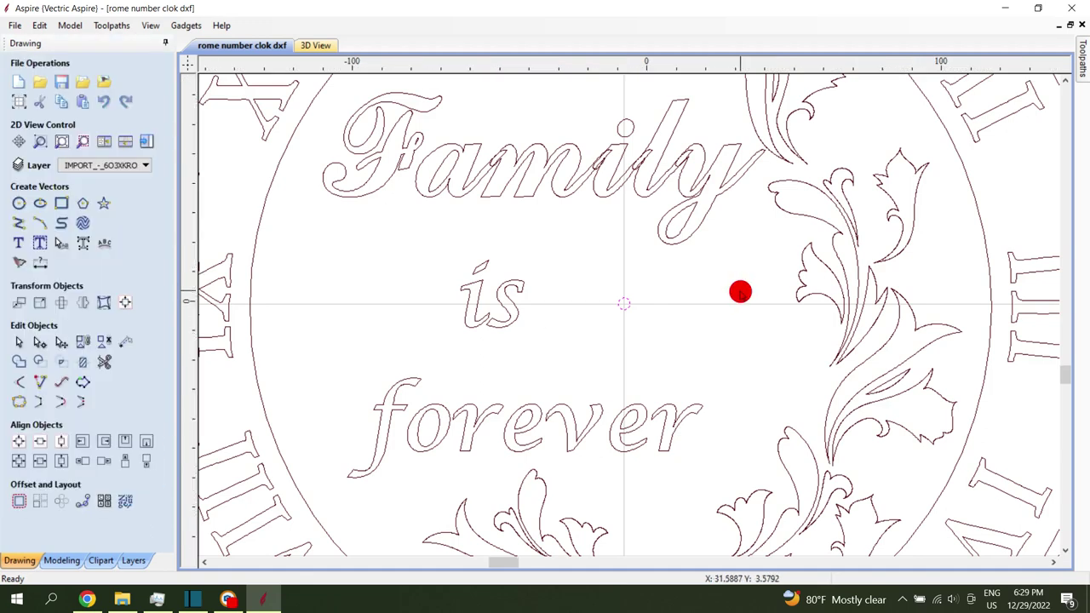
# - Group the three inner ring circles of the clock face, leaving the outermost circle out
pyautogui.scroll(-3, 741, 292)
pyautogui.scroll(-2, 742, 292)
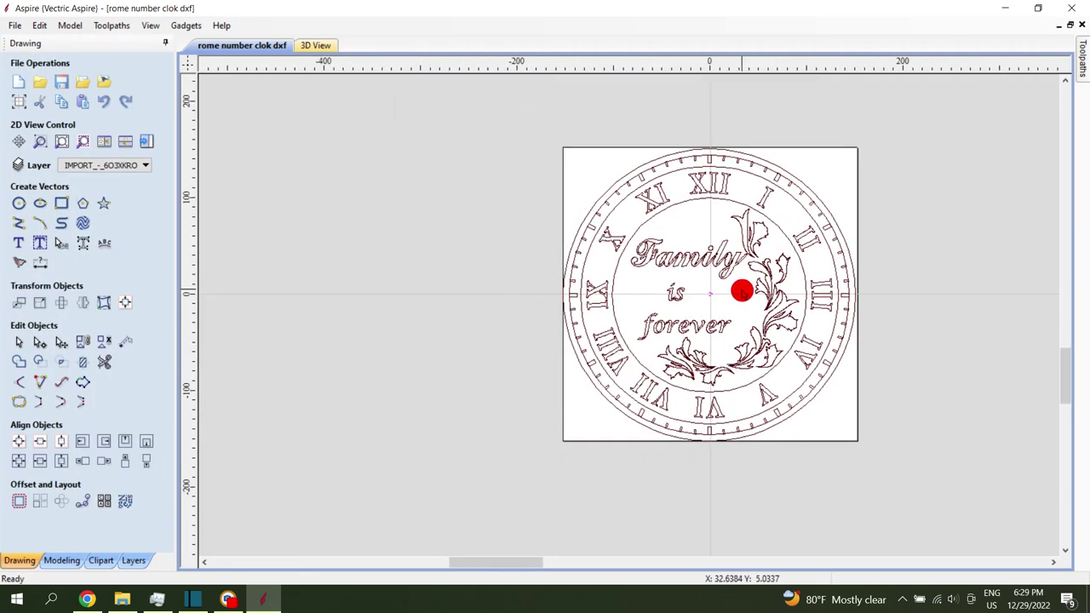
pyautogui.click(814, 194)
pyautogui.scroll(4, 814, 194)
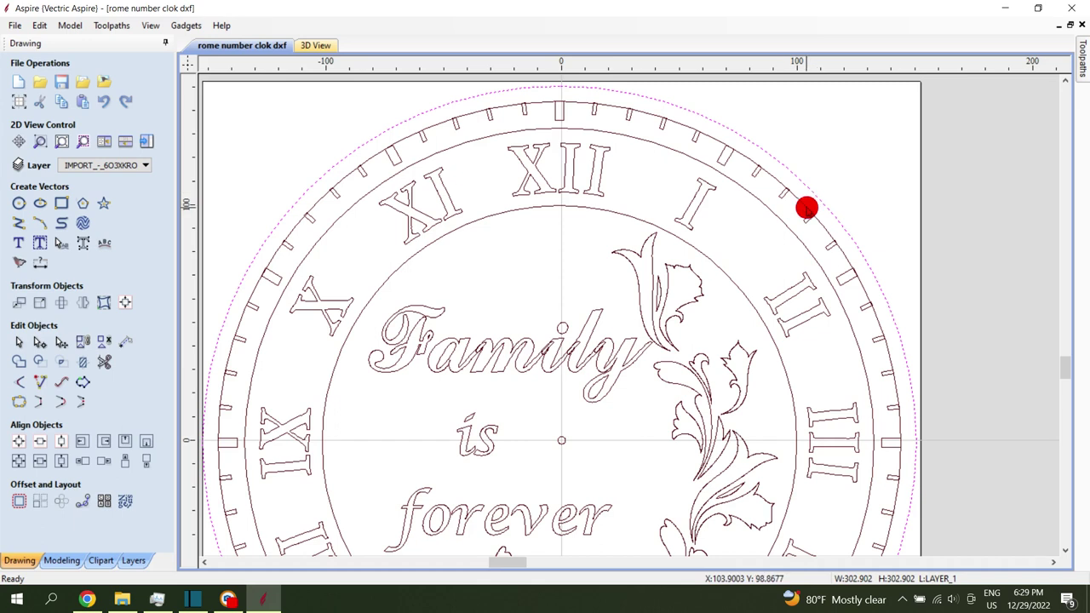
pyautogui.click(807, 209)
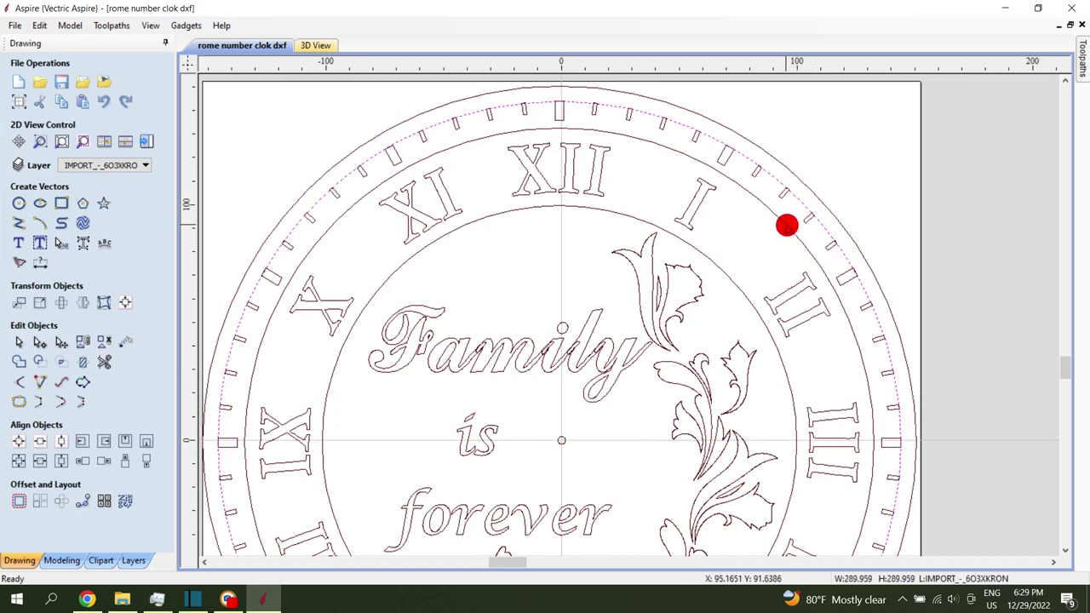
pyautogui.keyDown('shift'); pyautogui.click(785, 225); pyautogui.keyUp('shift')
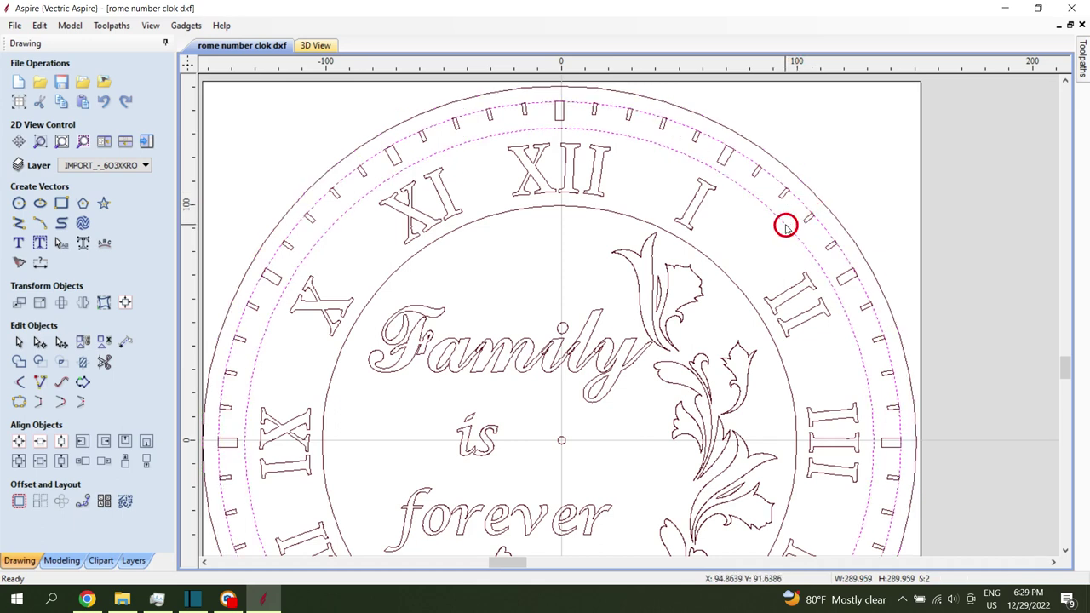
pyautogui.keyDown('shift'); pyautogui.click(731, 279); pyautogui.keyUp('shift')
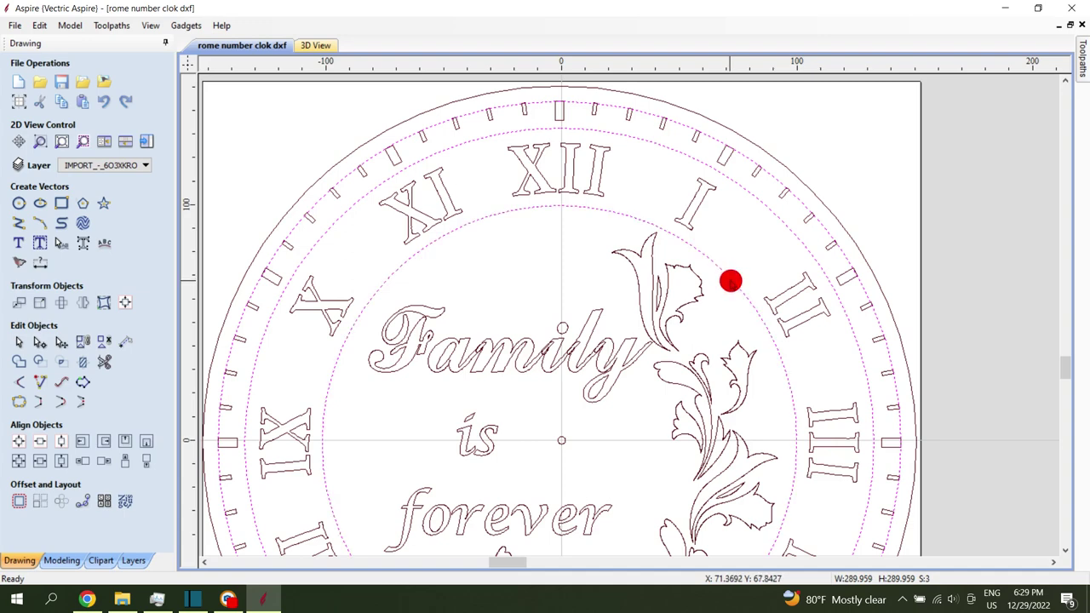
pyautogui.rightClick(731, 281)
pyautogui.click(772, 424)
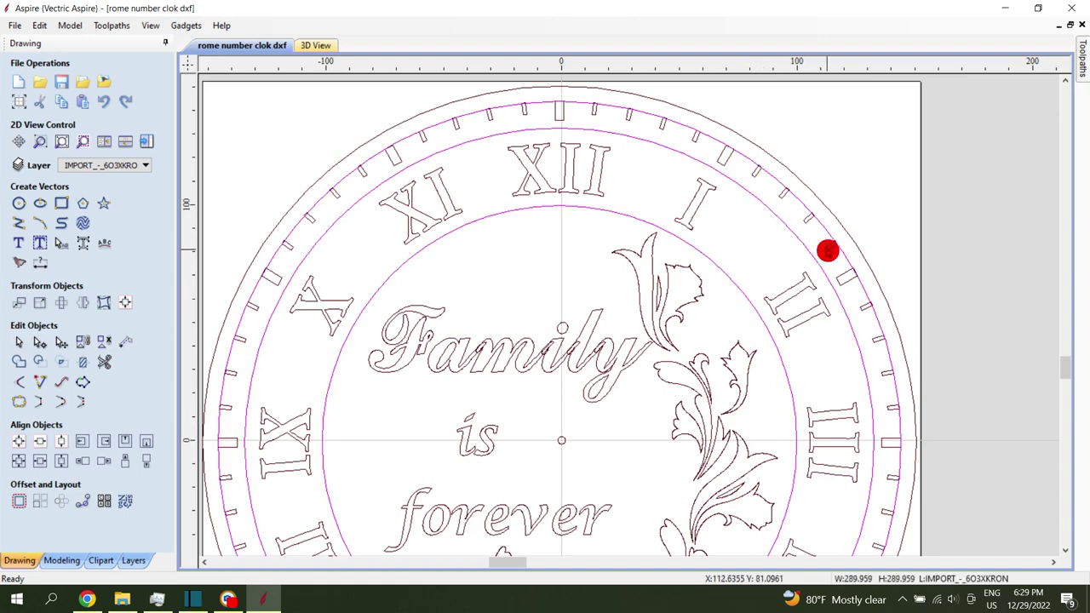
# - Select all the leaf ornament vectors curving around the text inside the clock face and group them
pyautogui.scroll(-2, 803, 237)
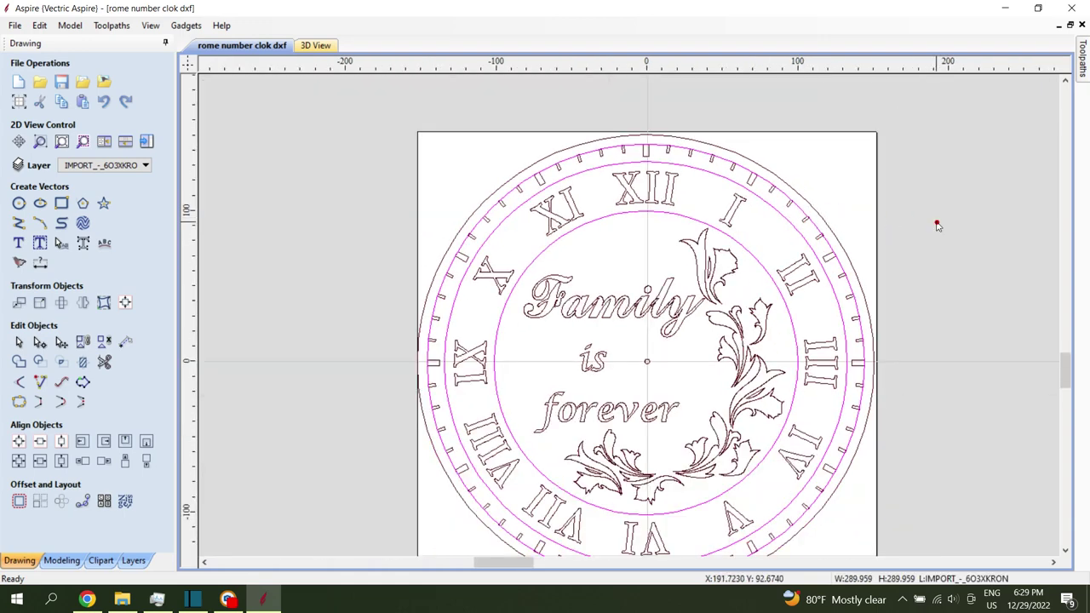
pyautogui.click(792, 224)
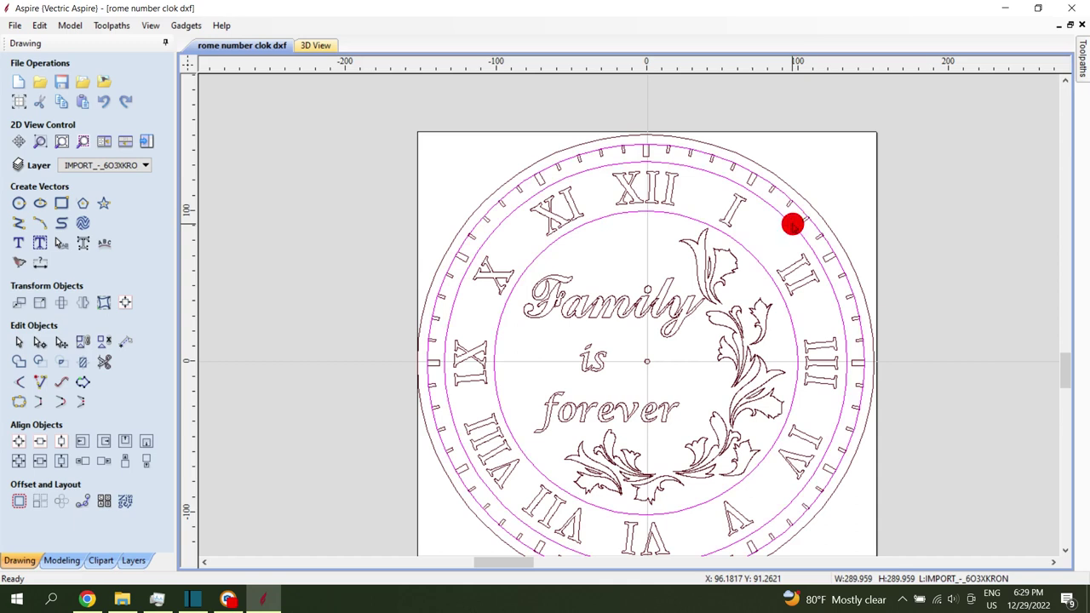
pyautogui.click(732, 273)
pyautogui.click(730, 273)
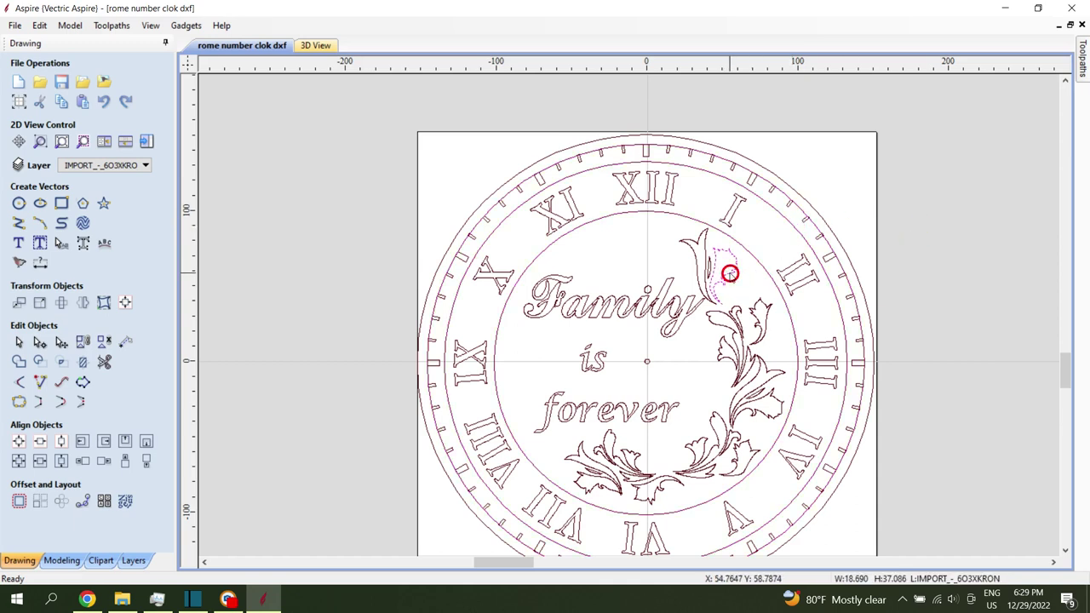
pyautogui.click(686, 241)
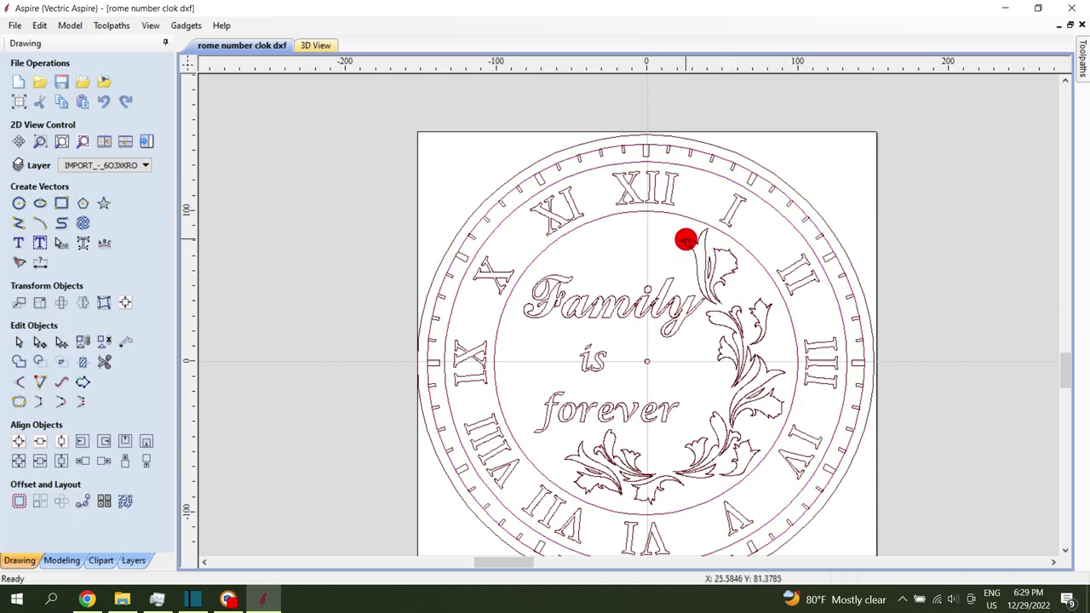
pyautogui.click(739, 287)
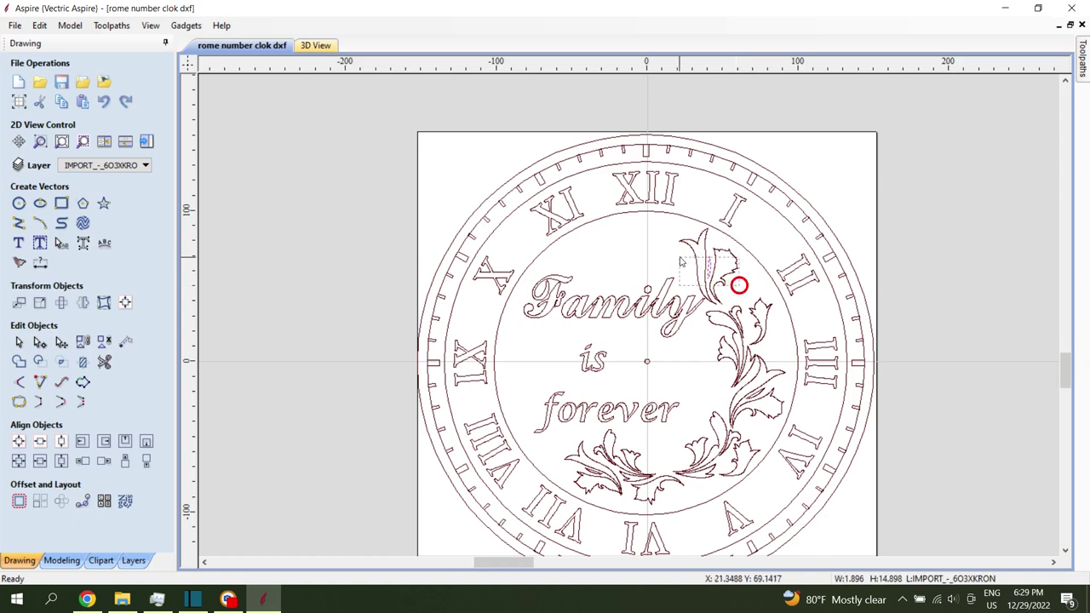
pyautogui.moveTo(681, 262); pyautogui.dragTo(685, 260)
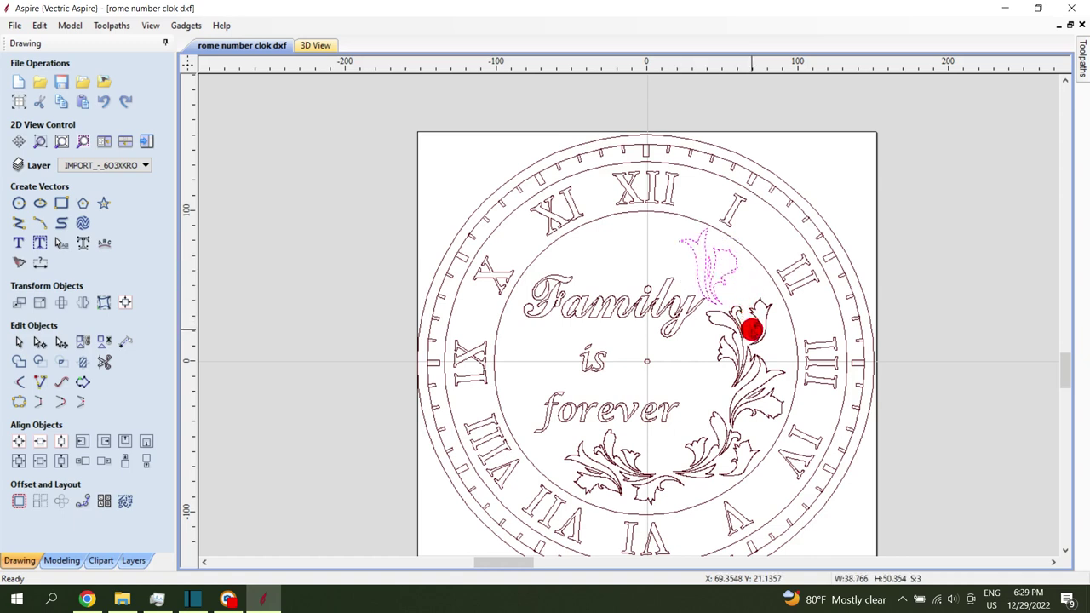
pyautogui.keyDown('shift'); pyautogui.click(747, 350); pyautogui.keyUp('shift')
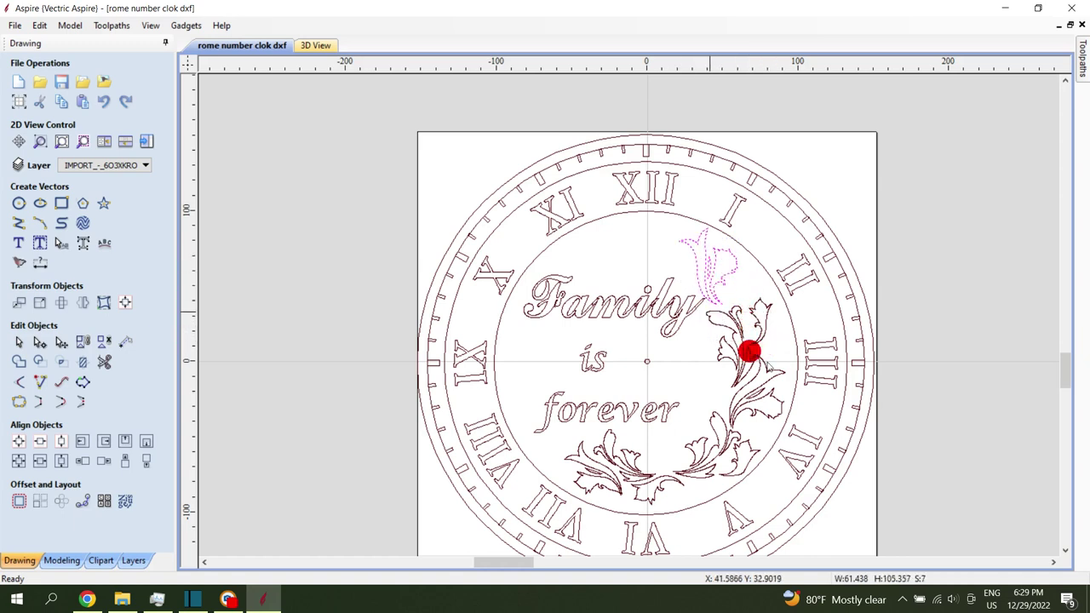
pyautogui.keyDown('shift'); pyautogui.click(757, 401); pyautogui.keyUp('shift')
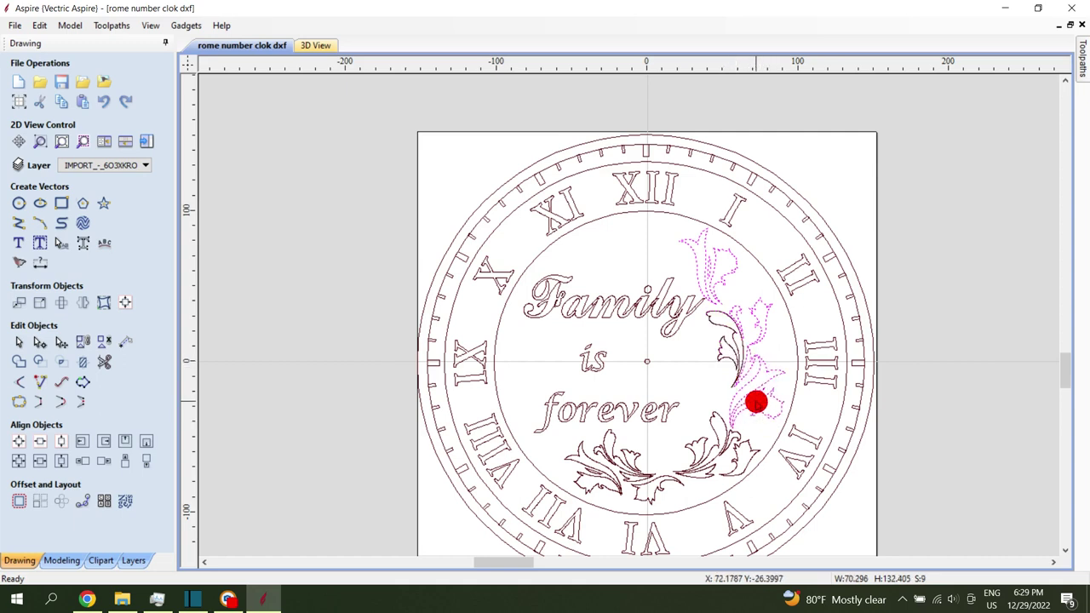
pyautogui.keyDown('shift'); pyautogui.click(730, 351); pyautogui.keyUp('shift')
pyautogui.keyDown('shift'); pyautogui.click(730, 329); pyautogui.keyUp('shift')
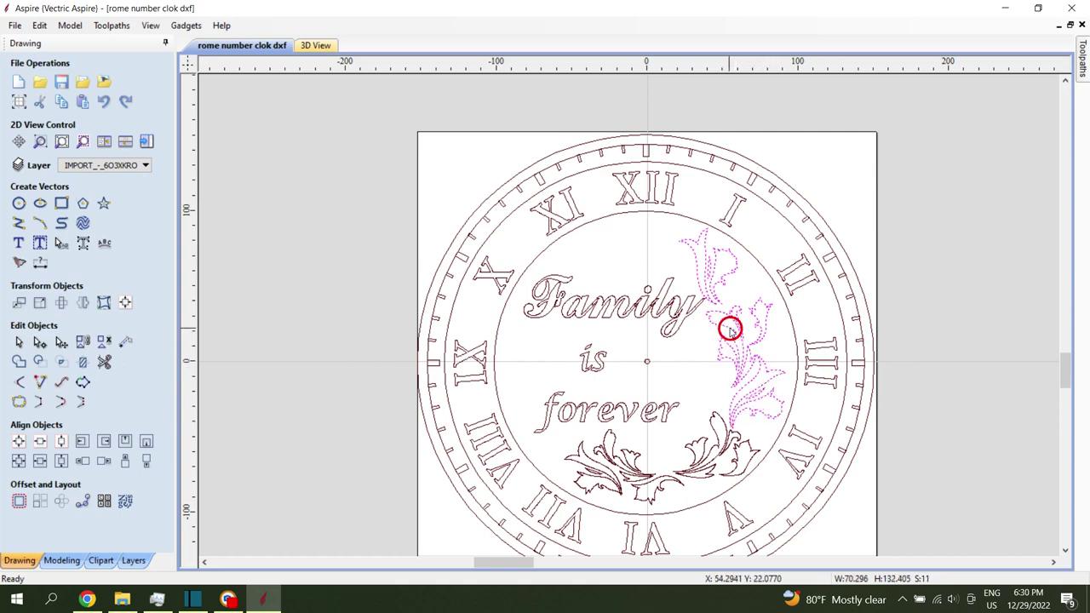
pyautogui.keyDown('shift'); pyautogui.click(691, 451); pyautogui.keyUp('shift')
pyautogui.keyDown('shift'); pyautogui.click(596, 460); pyautogui.keyUp('shift')
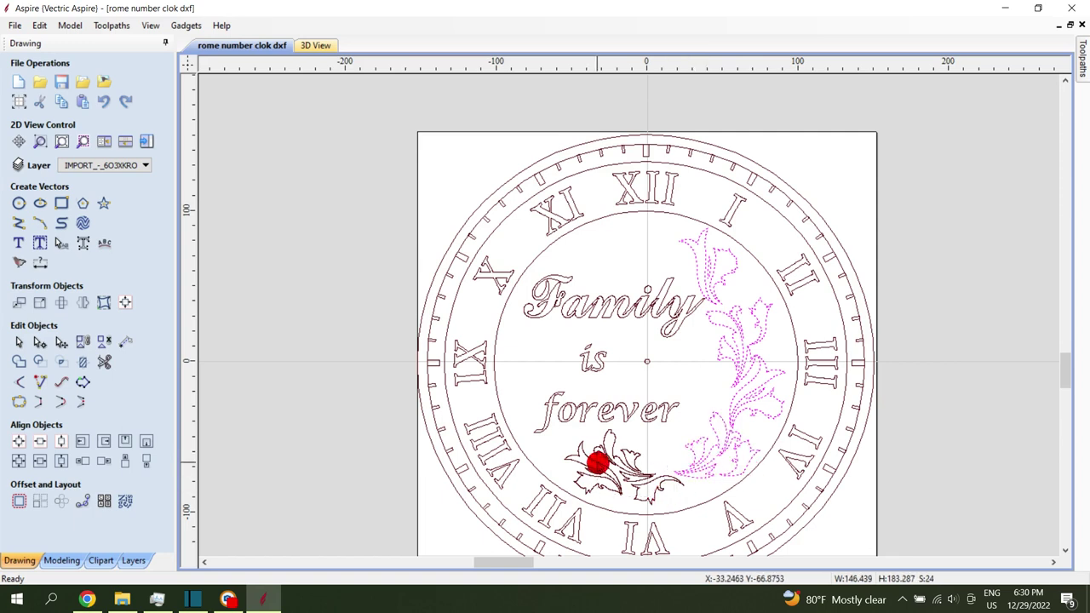
pyautogui.rightClick(718, 445)
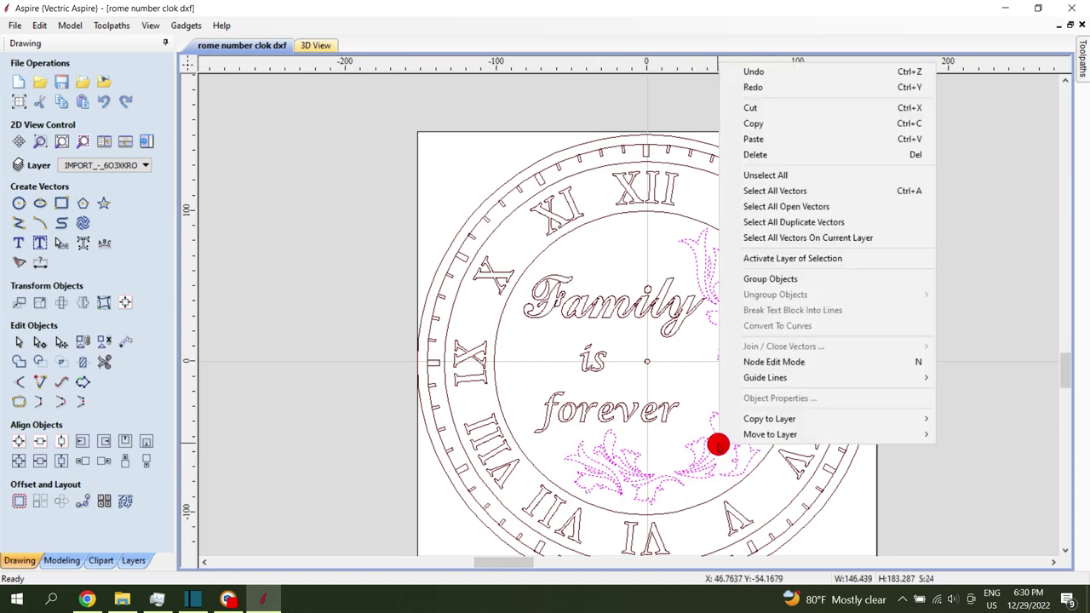
pyautogui.click(766, 279)
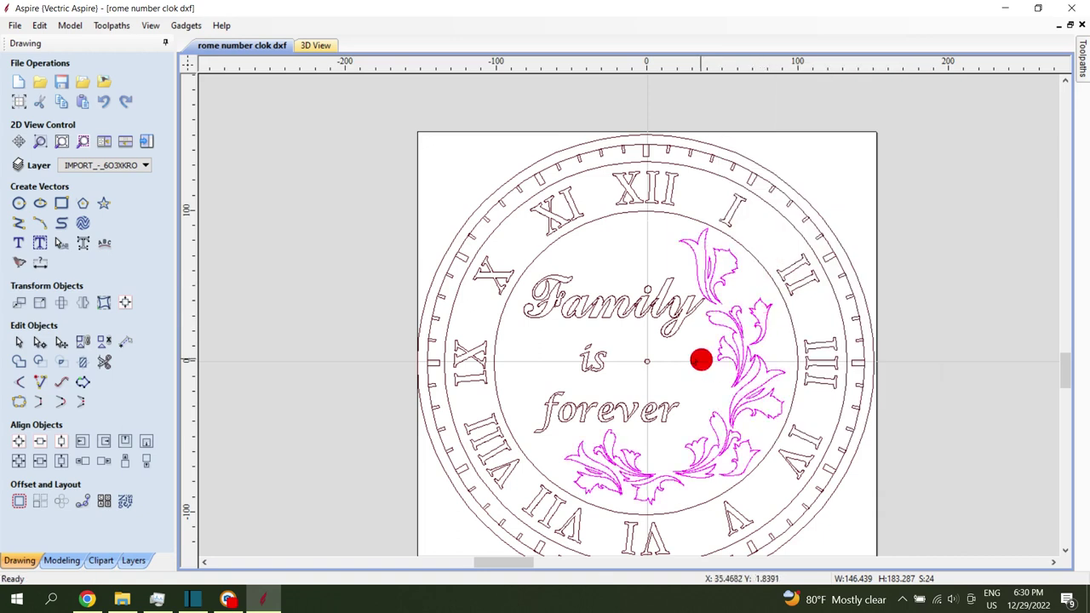
# - Group the "Family is forever" lettering, leaving the centre circle out of the group
pyautogui.moveTo(563, 339)
pyautogui.mouseDown()
pyautogui.moveTo(682, 377)
pyautogui.moveTo(548, 309)
pyautogui.moveTo(535, 289)
pyautogui.moveTo(565, 346)
pyautogui.mouseUp()
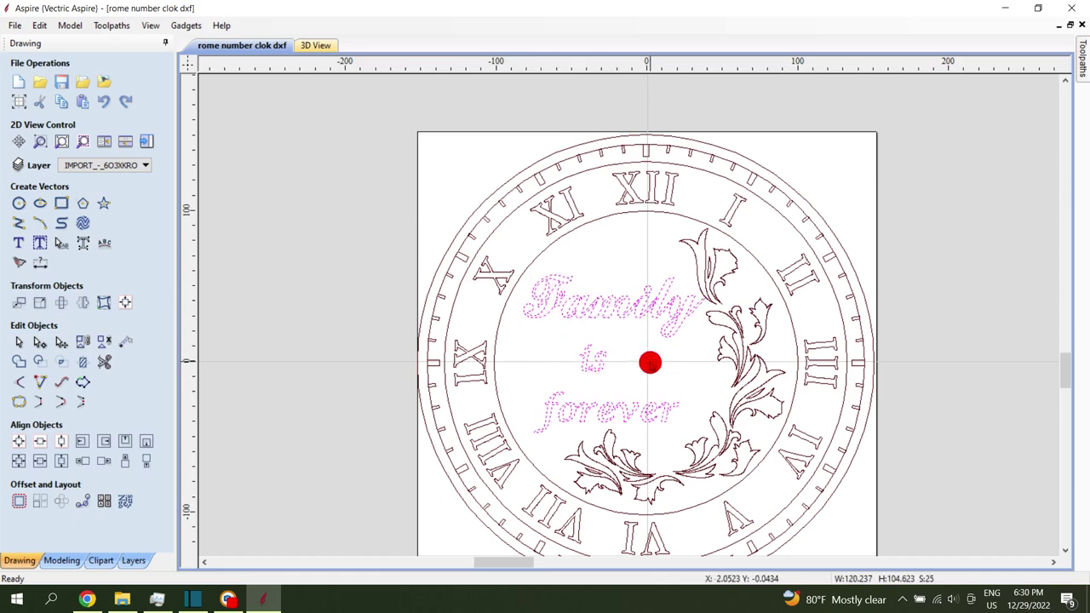
pyautogui.rightClick(609, 302)
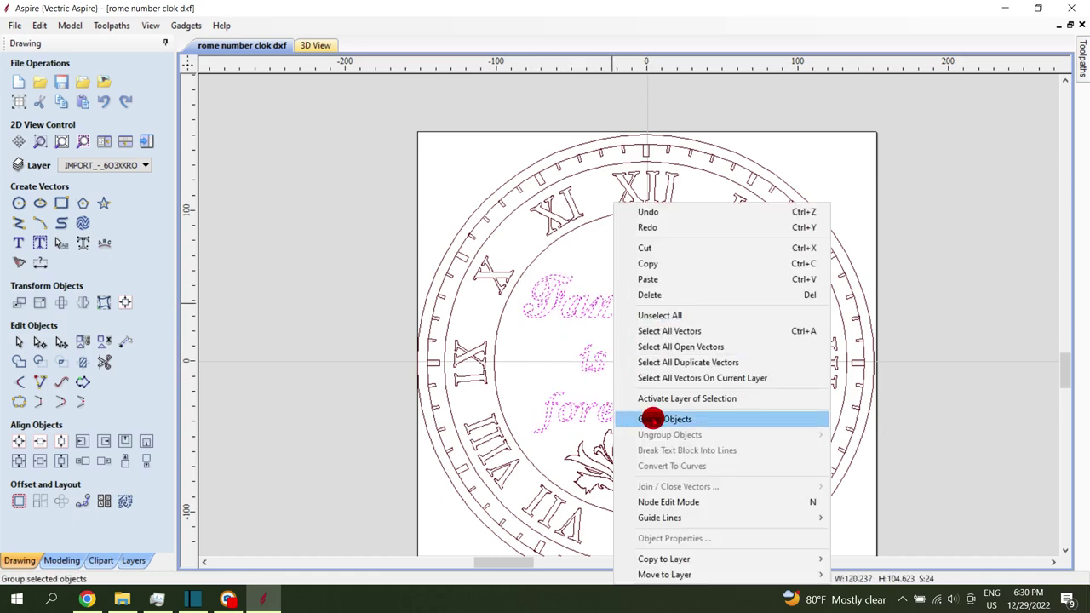
pyautogui.click(653, 417)
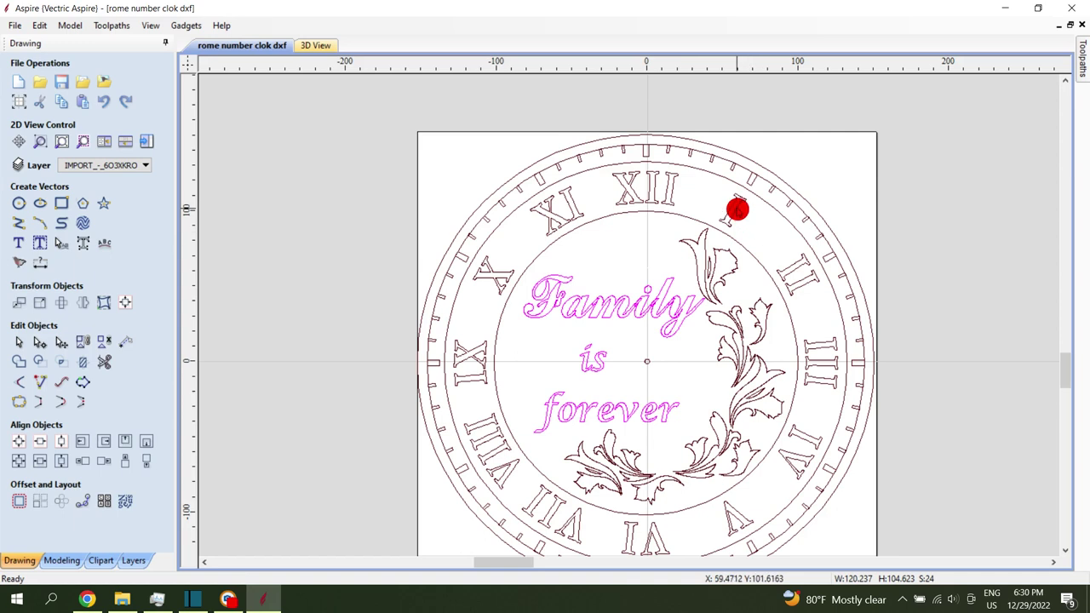
# - Group the Roman numerals and minute marks, leaving out the outer circle, rings, leaf ornament, lettering and centre circle
pyautogui.scroll(-1, 737, 202)
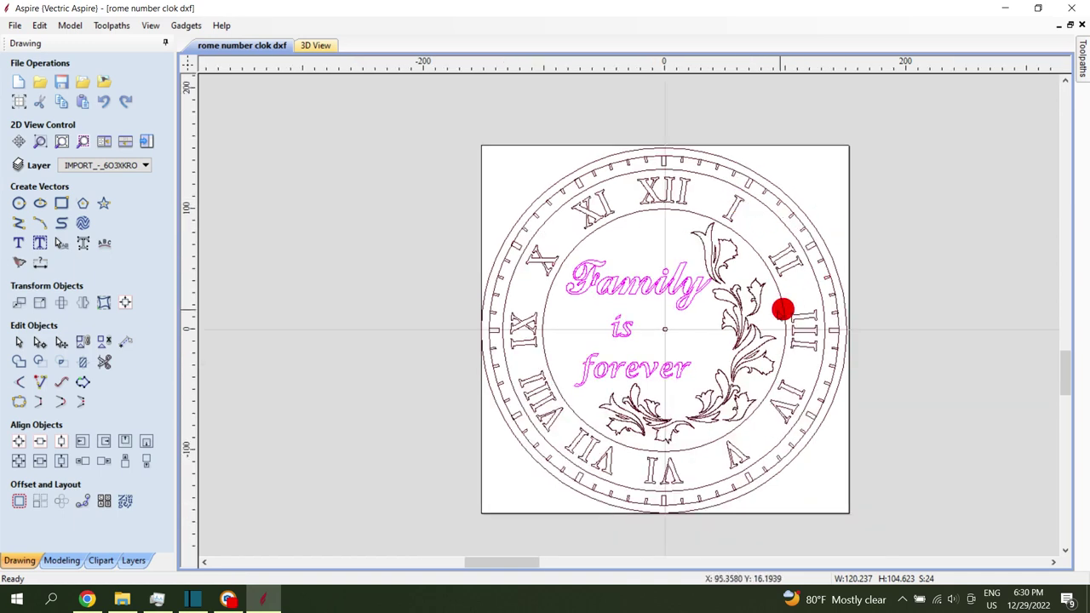
pyautogui.click(665, 331)
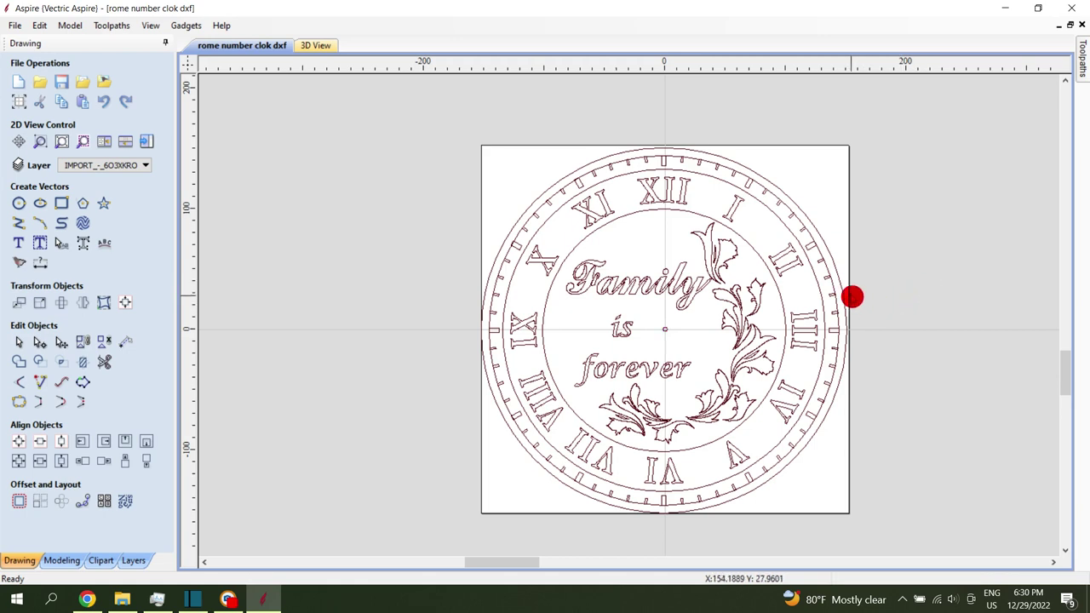
pyautogui.click(853, 296)
pyautogui.click(883, 285)
pyautogui.click(879, 429)
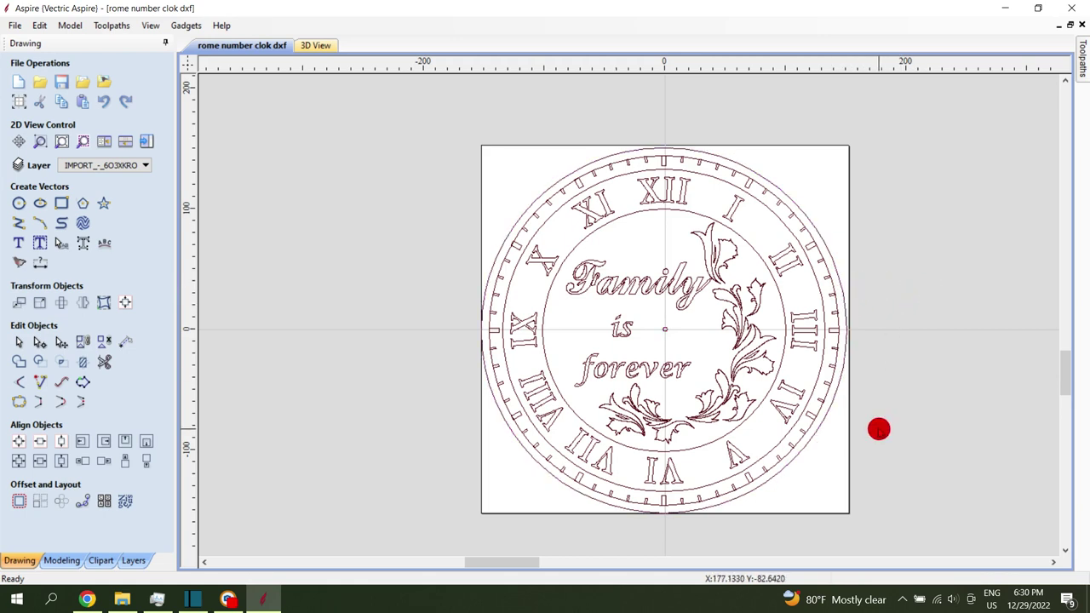
pyautogui.moveTo(415, 127); pyautogui.dragTo(893, 515)
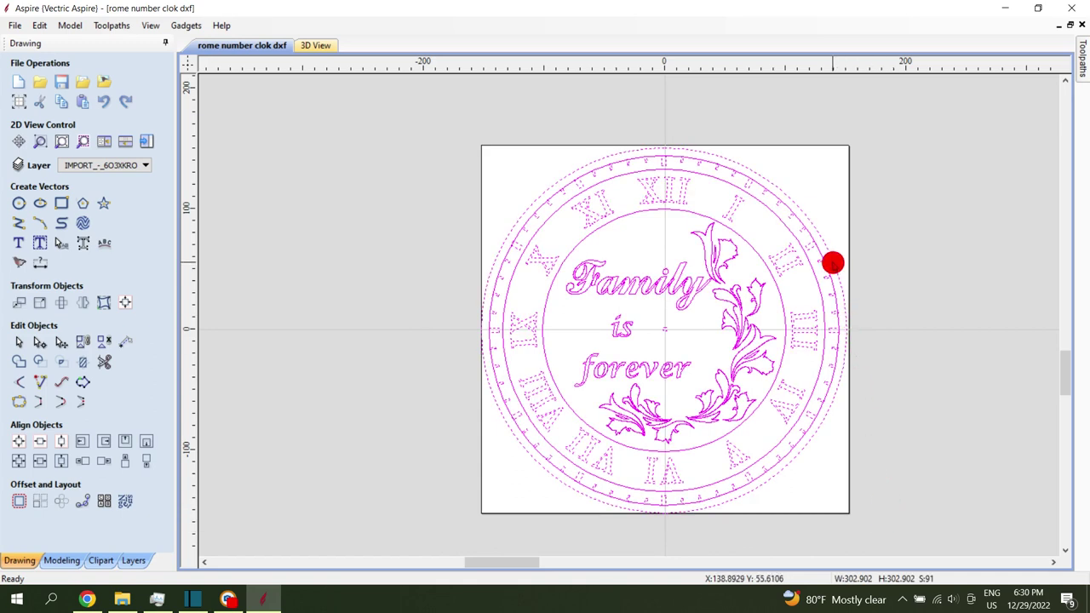
pyautogui.keyDown('shift'); pyautogui.click(822, 258); pyautogui.keyUp('shift')
pyautogui.keyDown('shift'); pyautogui.click(812, 267); pyautogui.keyUp('shift')
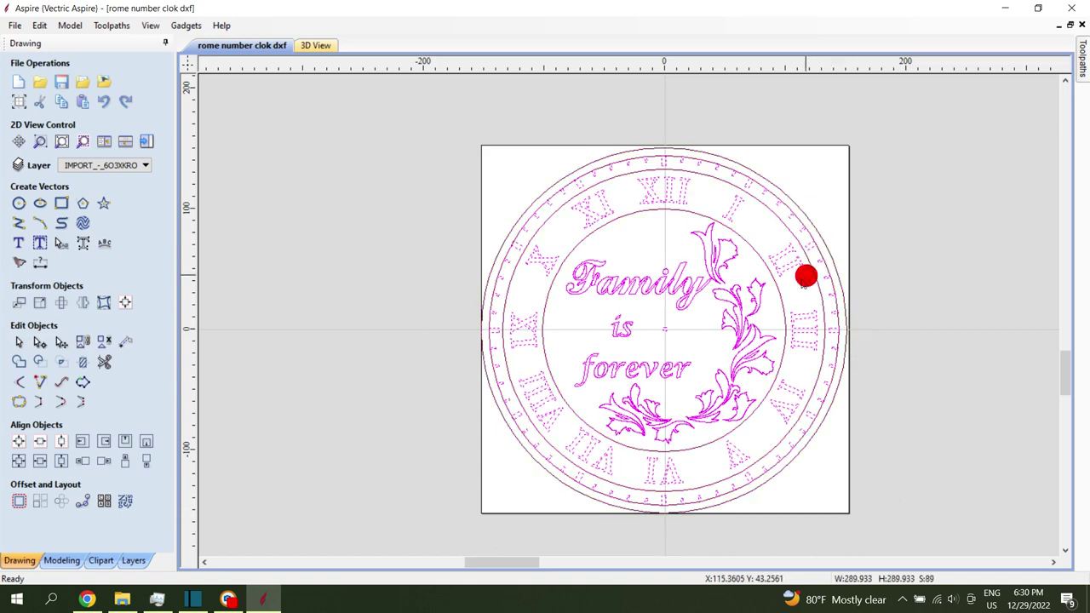
pyautogui.keyDown('shift'); pyautogui.click(754, 286); pyautogui.keyUp('shift')
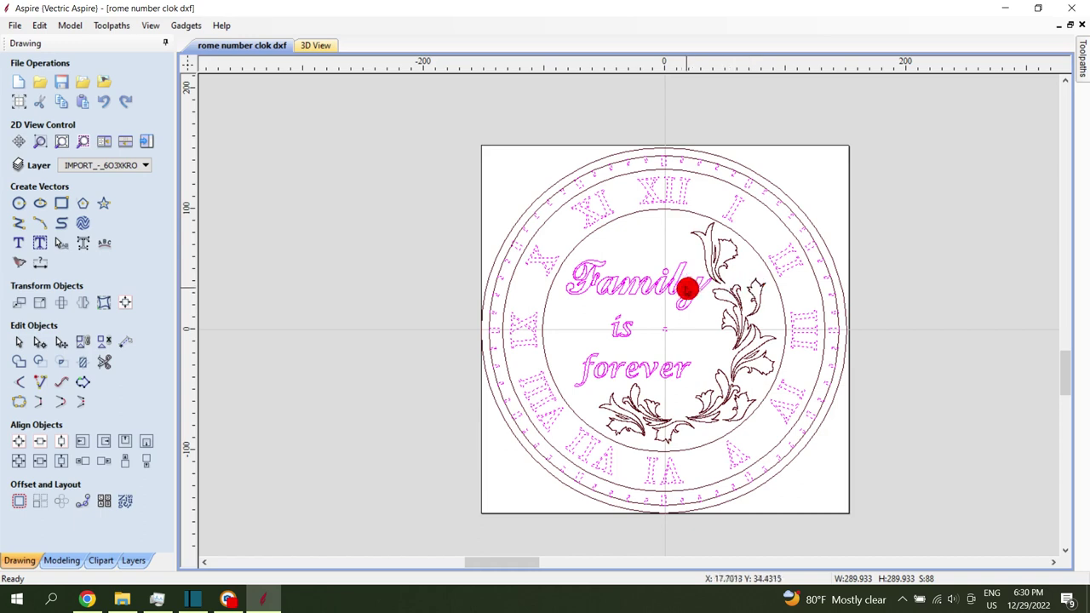
pyautogui.keyDown('shift'); pyautogui.click(681, 286); pyautogui.keyUp('shift')
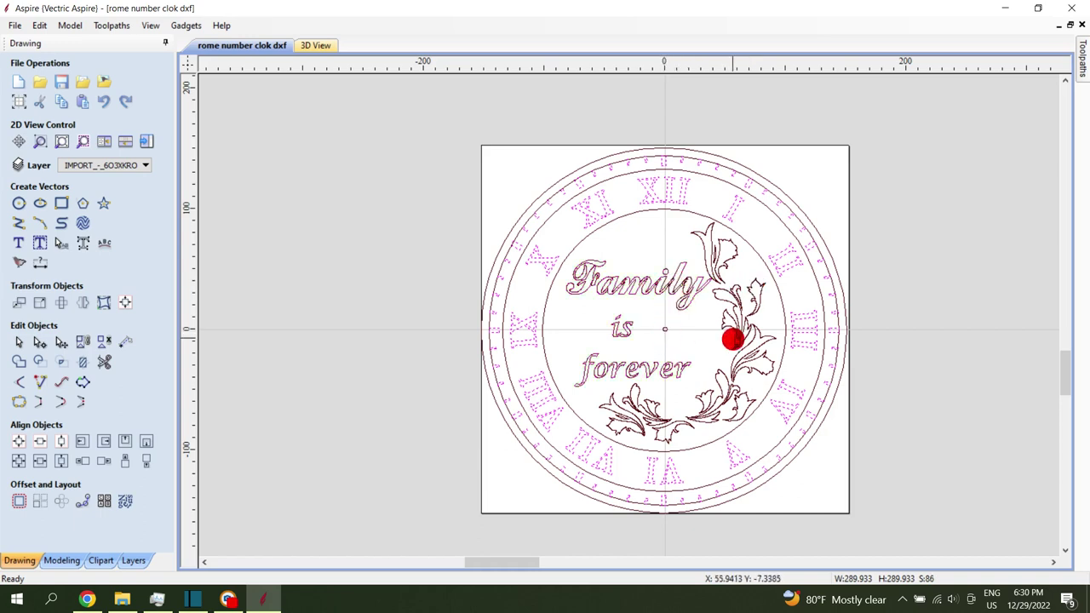
pyautogui.rightClick(742, 202)
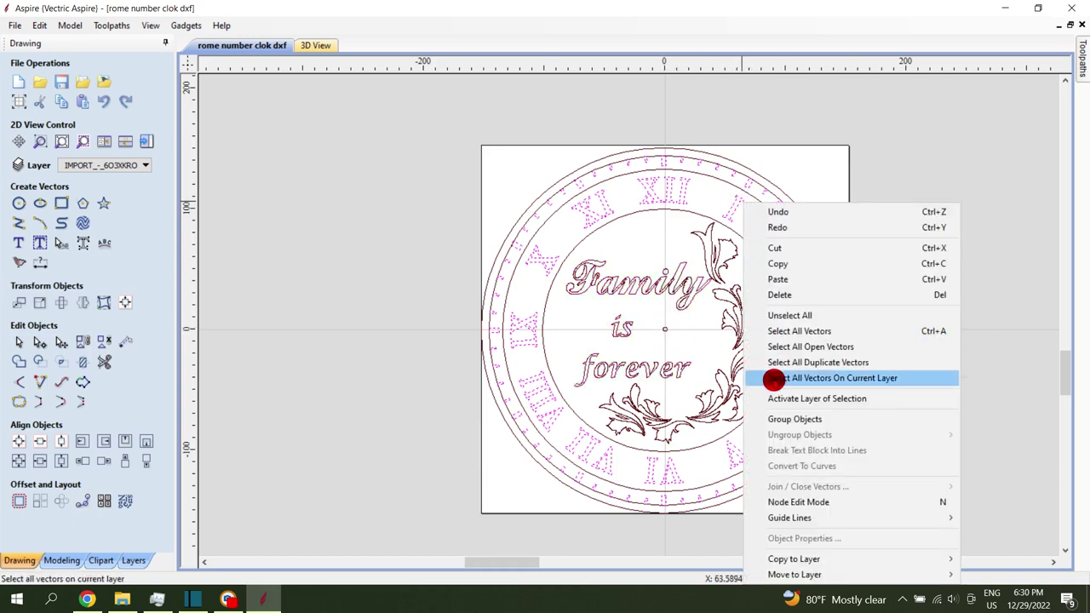
pyautogui.click(781, 419)
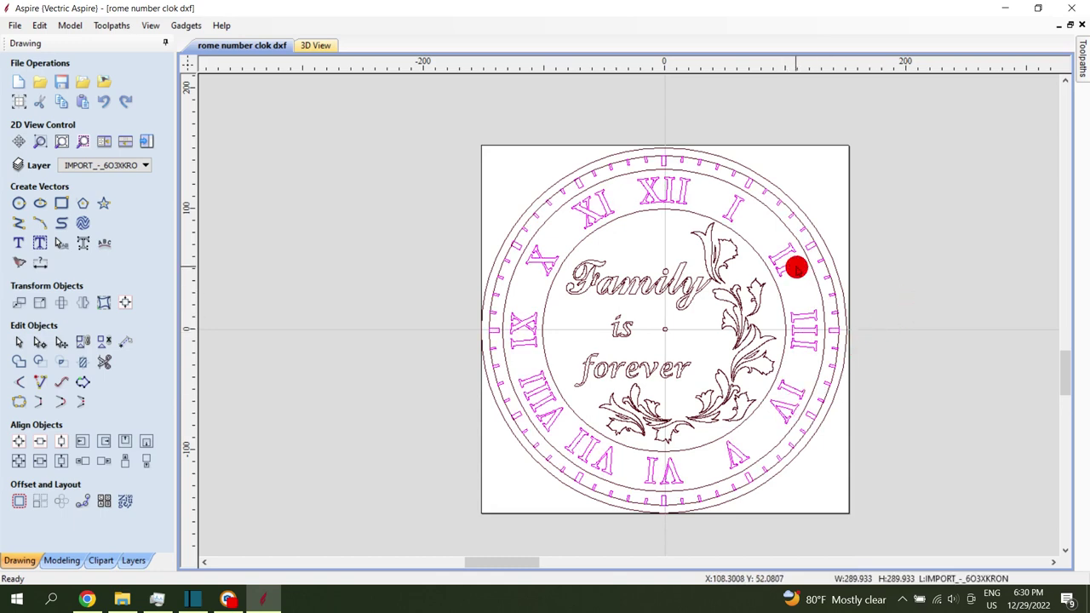
pyautogui.click(916, 292)
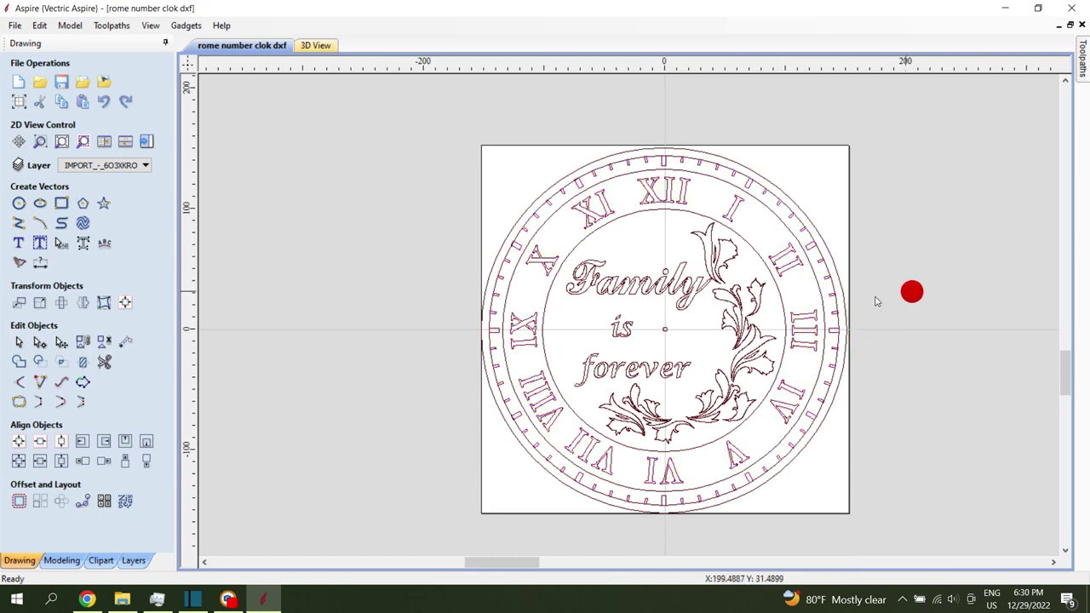
# - Start a V-Carve / Engraving toolpath for the grouped Roman numerals and minute marks
pyautogui.scroll(-2, 638, 341)
pyautogui.scroll(2, 730, 360)
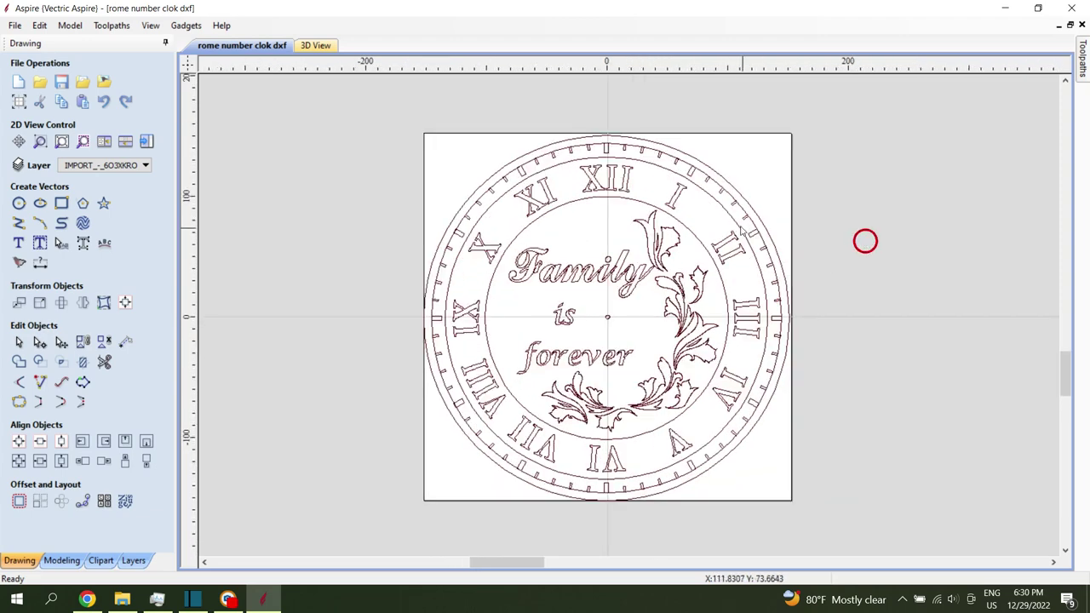
pyautogui.click(681, 190)
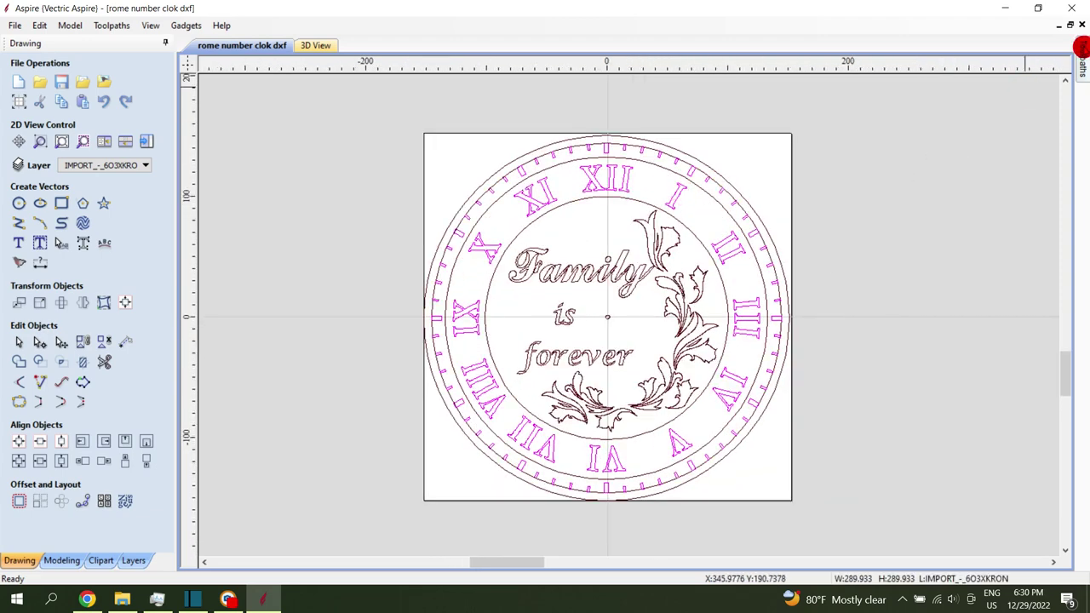
pyautogui.click(1082, 52)
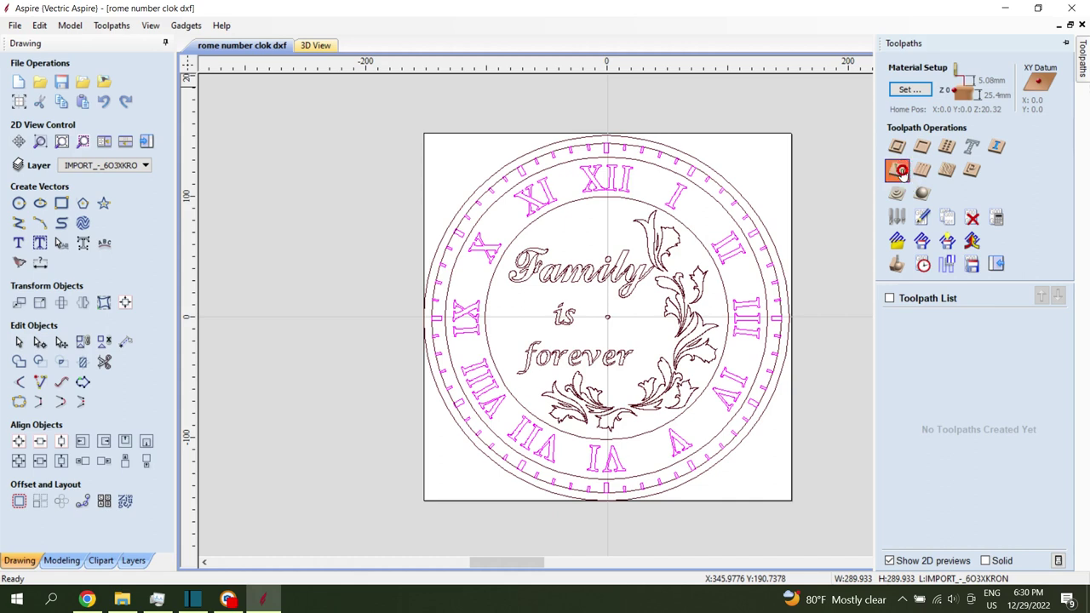
pyautogui.click(901, 171)
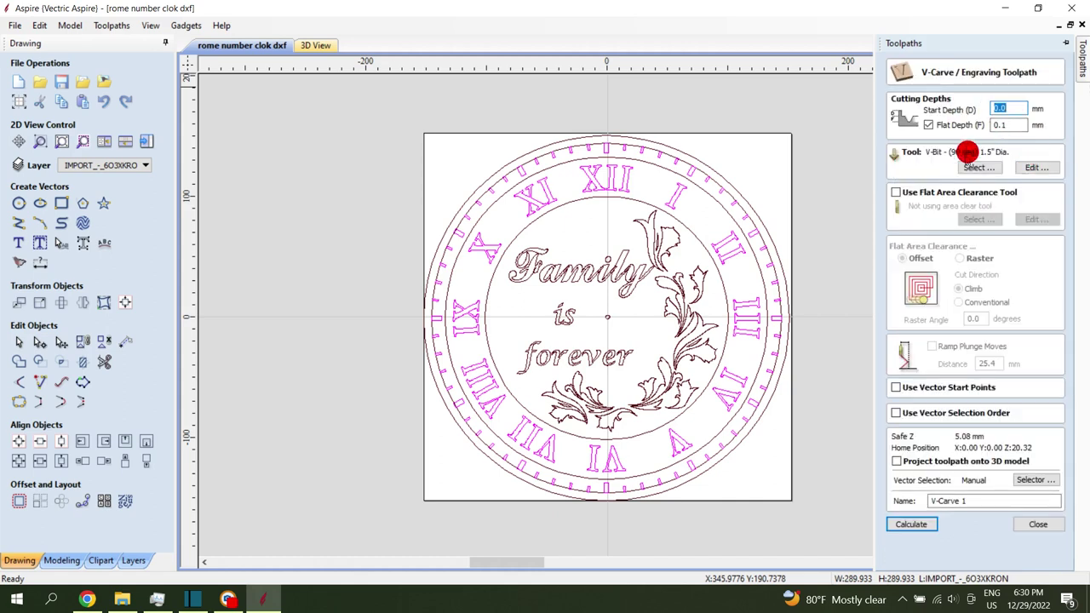
# - Choose the V-Bit (90 deg) 0.5" Dia. for the V-carve toolpath and set its feed rate units to mm/min
pyautogui.click(980, 167)
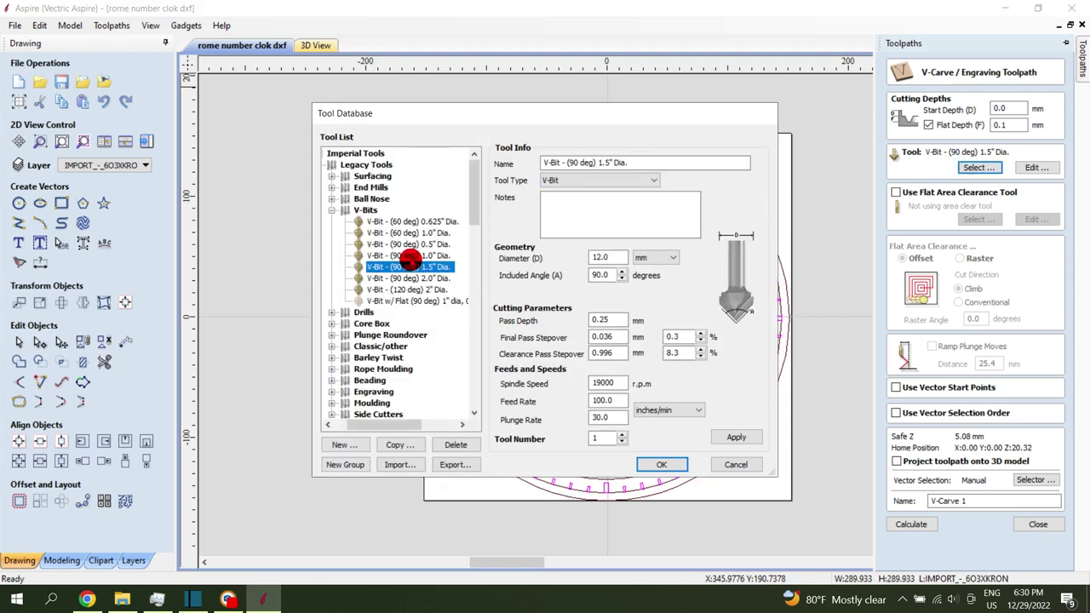
pyautogui.click(412, 244)
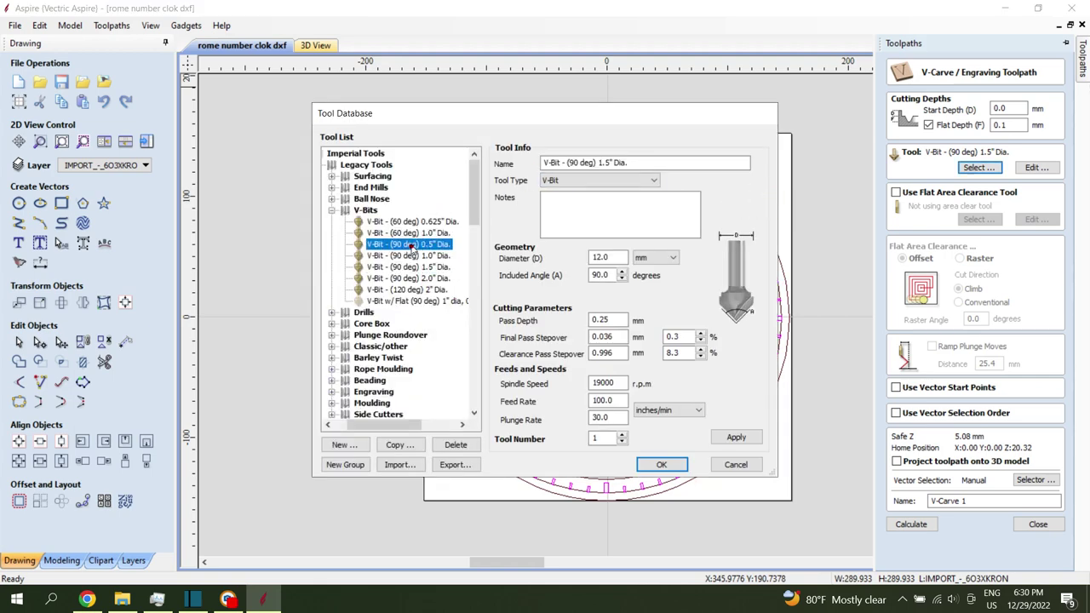
pyautogui.doubleClick(613, 258)
pyautogui.doubleClick(614, 275)
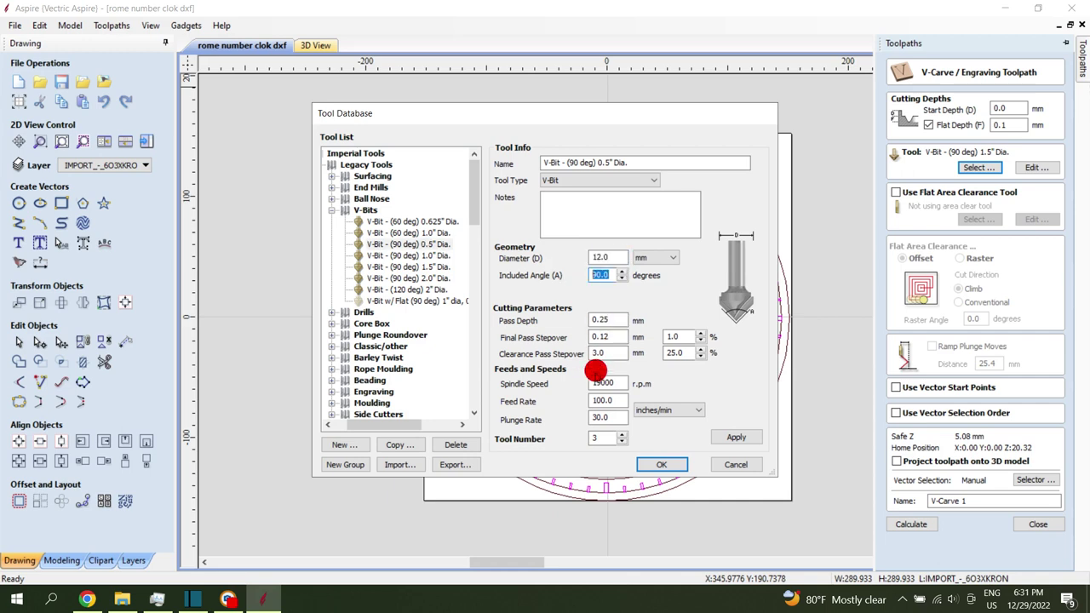
pyautogui.doubleClick(601, 417)
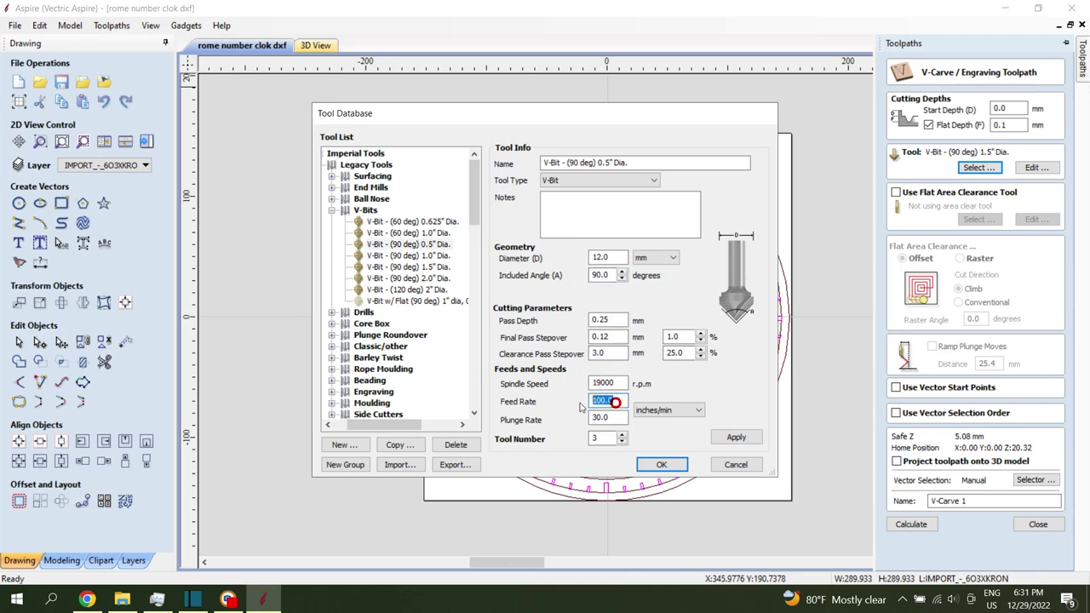
pyautogui.click(681, 417)
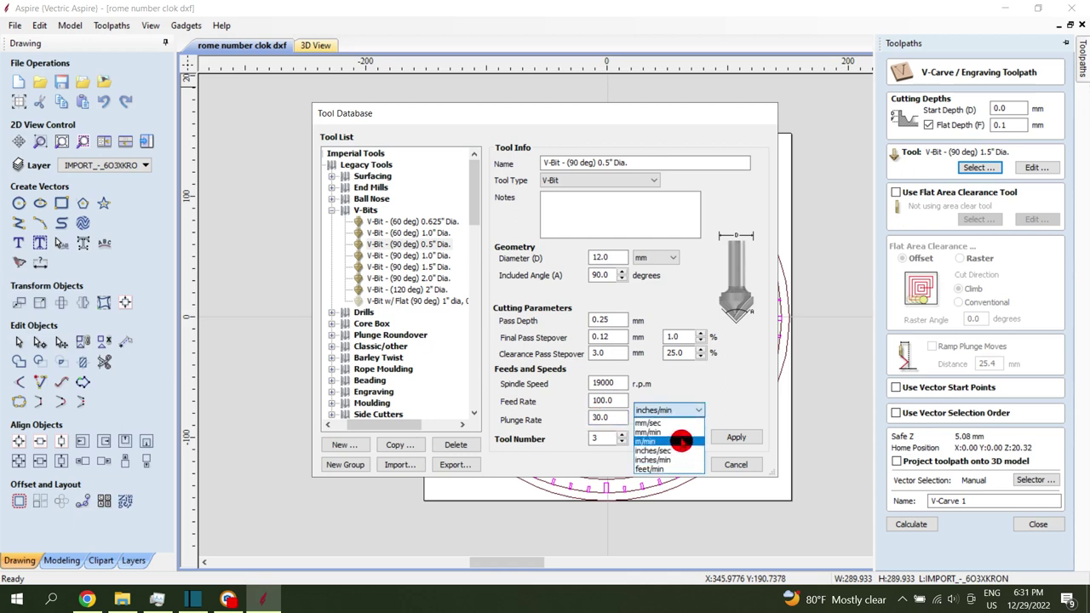
pyautogui.click(681, 434)
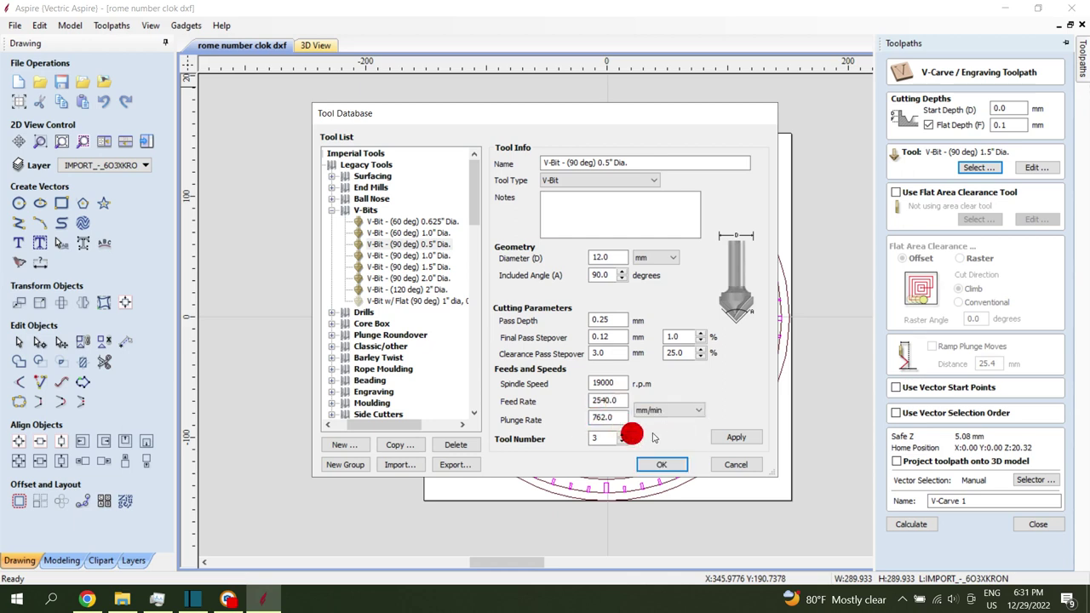
# - Apply the V-bit settings, set the flat depth to 2 mm and calculate the numeral V-carve toolpath
pyautogui.click(730, 439)
pyautogui.click(670, 466)
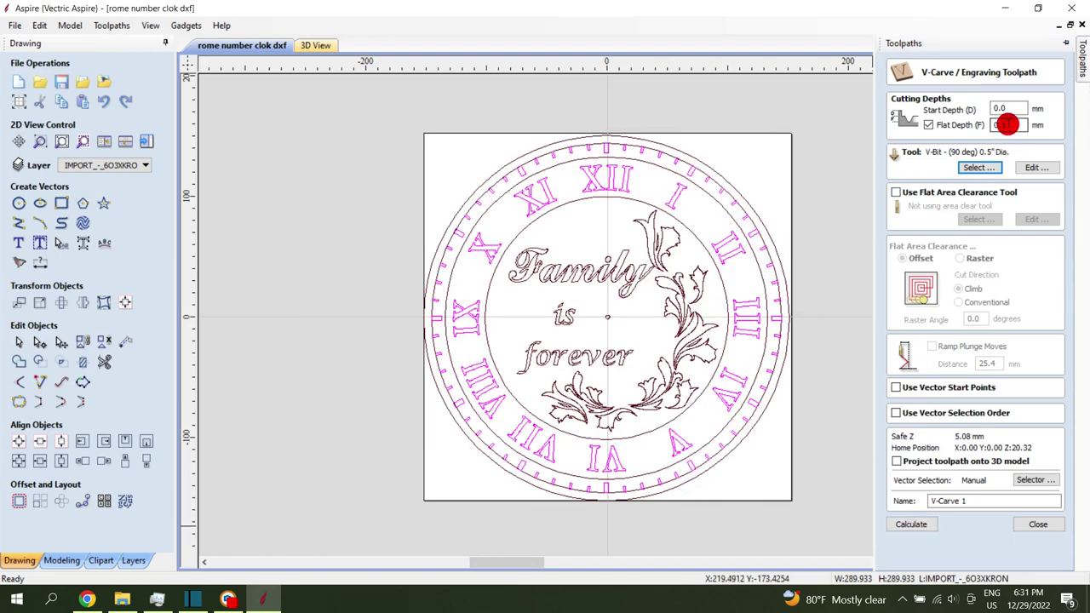
pyautogui.doubleClick(1008, 125)
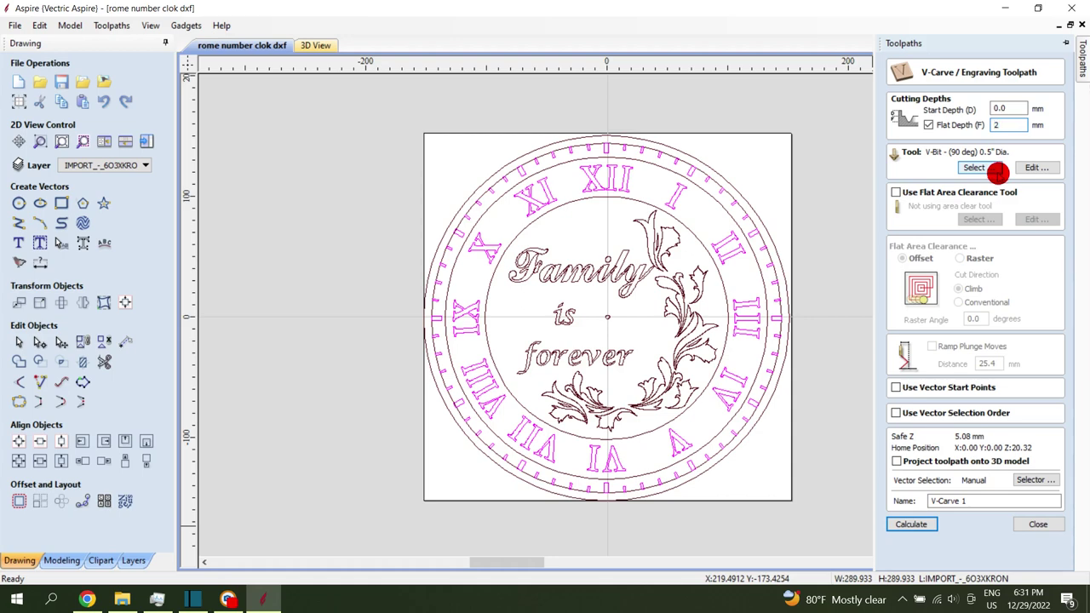
pyautogui.click(915, 524)
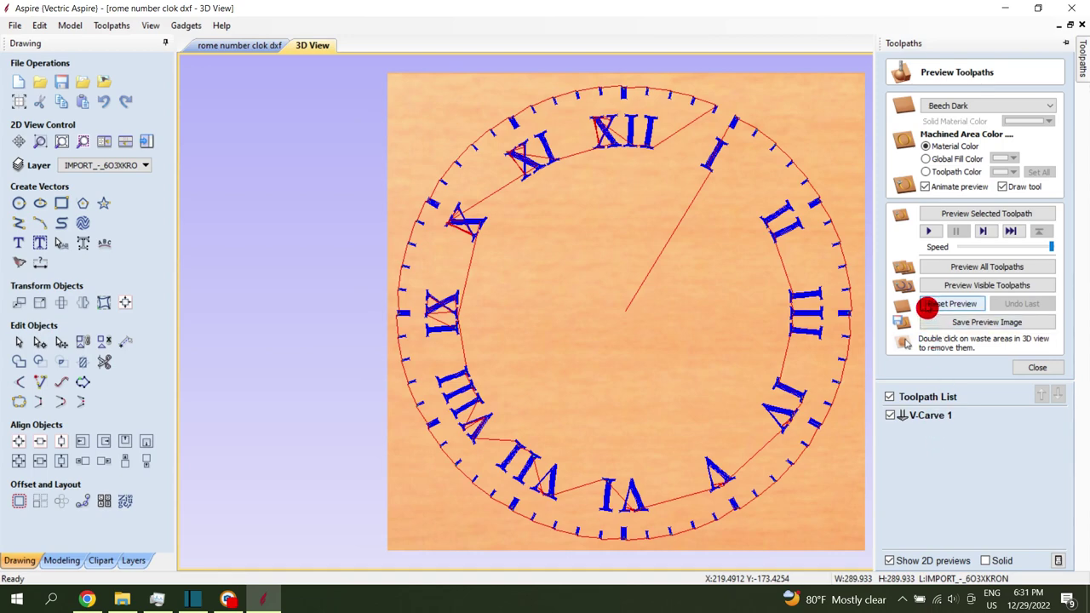
# - Reset the preview, simulate the numeral V-carve toolpath and inspect the carved numerals and minute marks in 3D
pyautogui.click(928, 308)
pyautogui.click(929, 230)
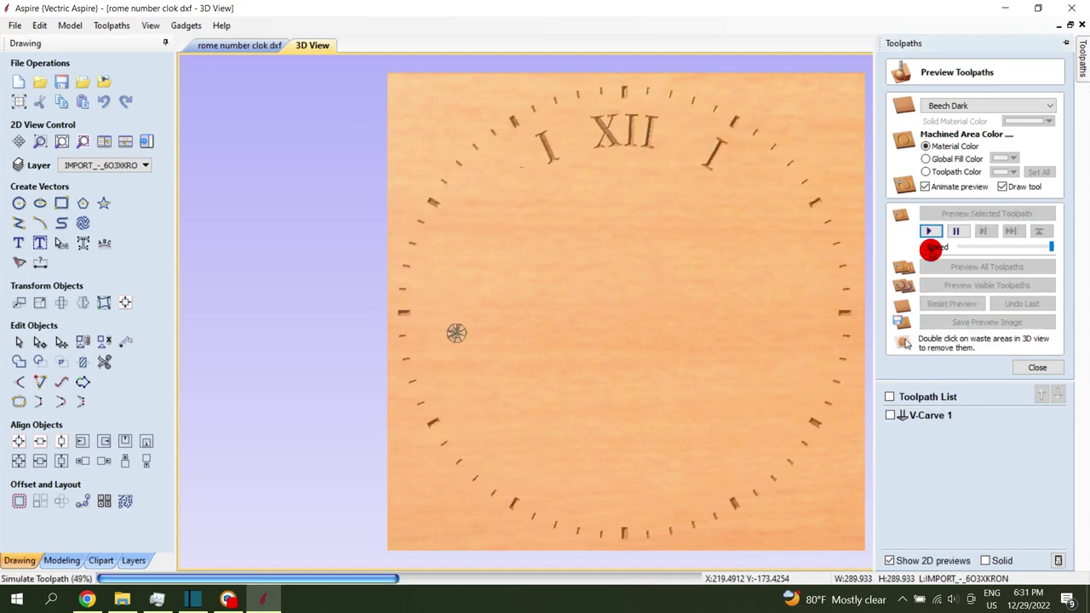
pyautogui.scroll(5, 777, 291)
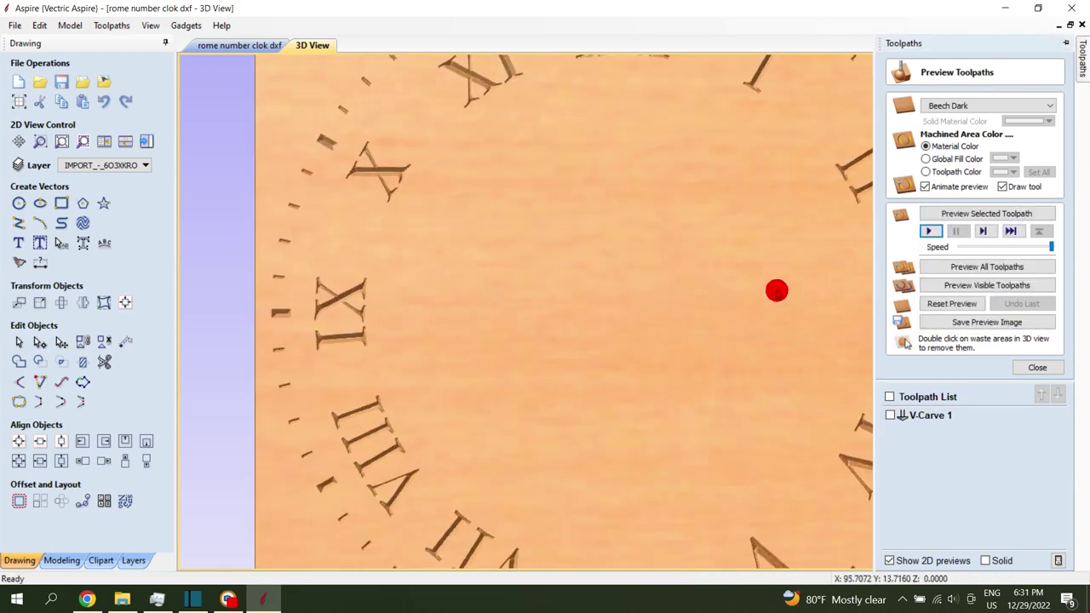
pyautogui.scroll(-3, 710, 394)
pyautogui.moveTo(710, 394)
pyautogui.mouseDown()
pyautogui.moveTo(701, 251)
pyautogui.moveTo(865, 412)
pyautogui.moveTo(686, 331)
pyautogui.moveTo(692, 339)
pyautogui.mouseUp()
pyautogui.moveTo(713, 375)
pyautogui.mouseDown()
pyautogui.moveTo(850, 456)
pyautogui.moveTo(892, 460)
pyautogui.moveTo(569, 359)
pyautogui.mouseUp()
pyautogui.scroll(2, 706, 375)
pyautogui.scroll(-5, 892, 460)
pyautogui.moveTo(626, 398); pyautogui.dragTo(577, 377)
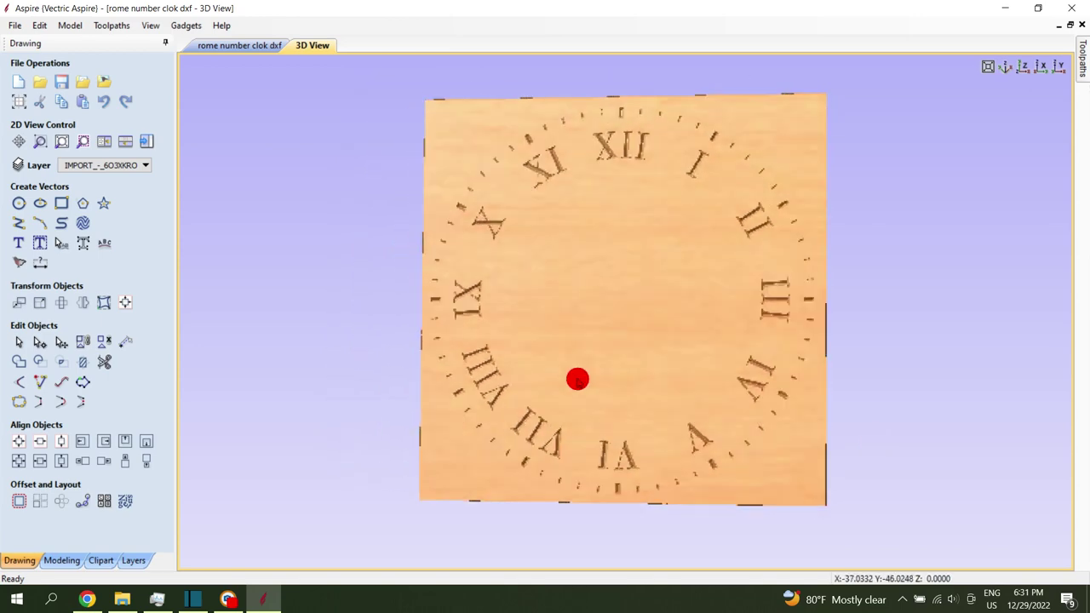
# - Close the toolpath preview and rename the V-Carve 1 toolpath as "number"
pyautogui.click(1075, 83)
pyautogui.click(953, 439)
pyautogui.click(1027, 370)
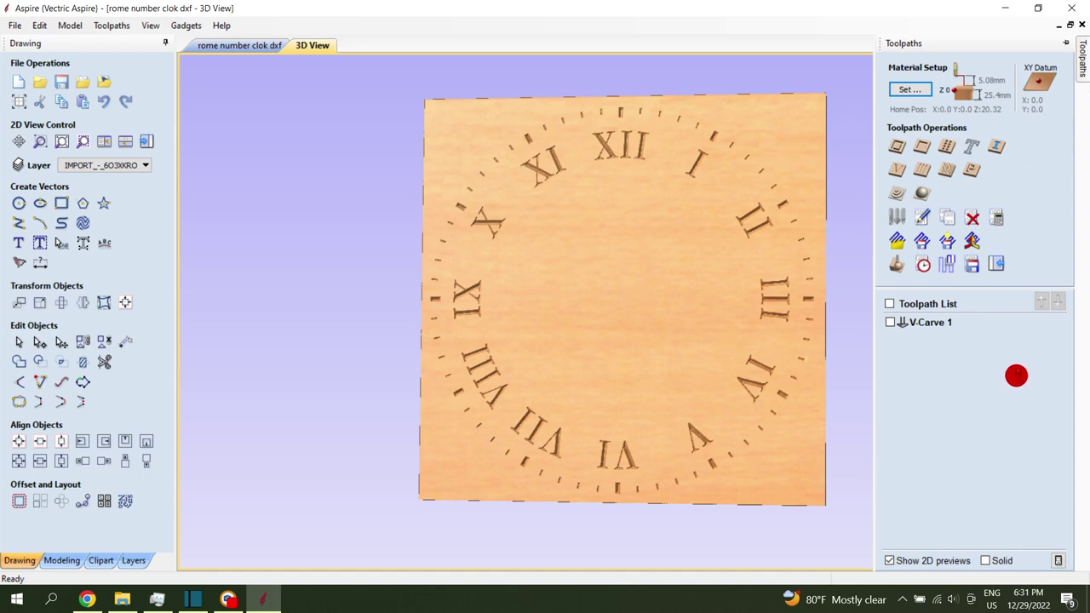
pyautogui.rightClick(926, 323)
pyautogui.click(957, 384)
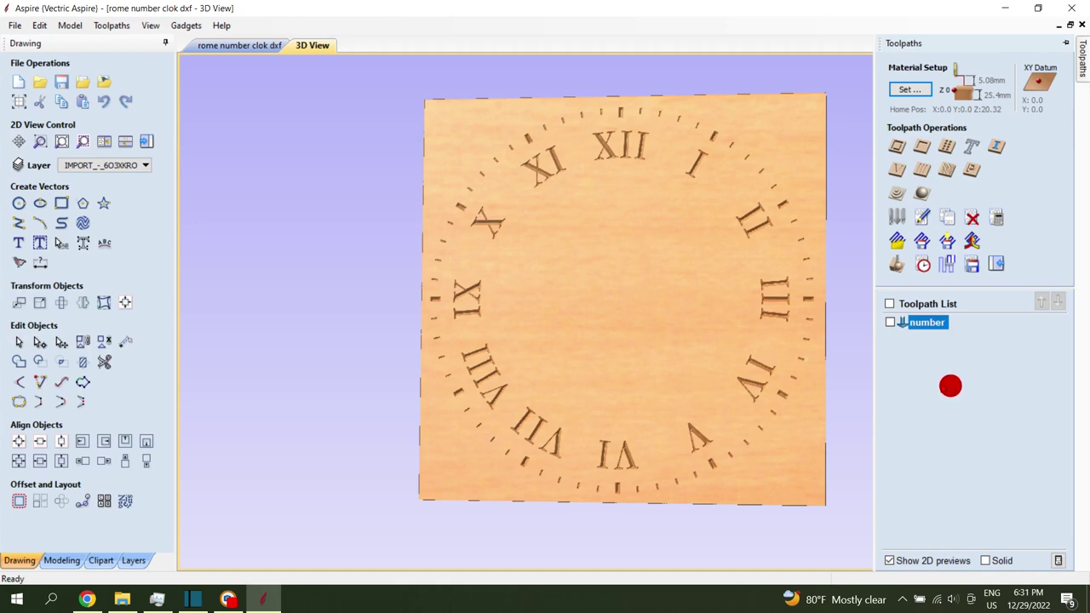
# - Select the three ring circles around the numerals and minute marks in the 2D drawing, leaving out the outer circle
pyautogui.click(271, 45)
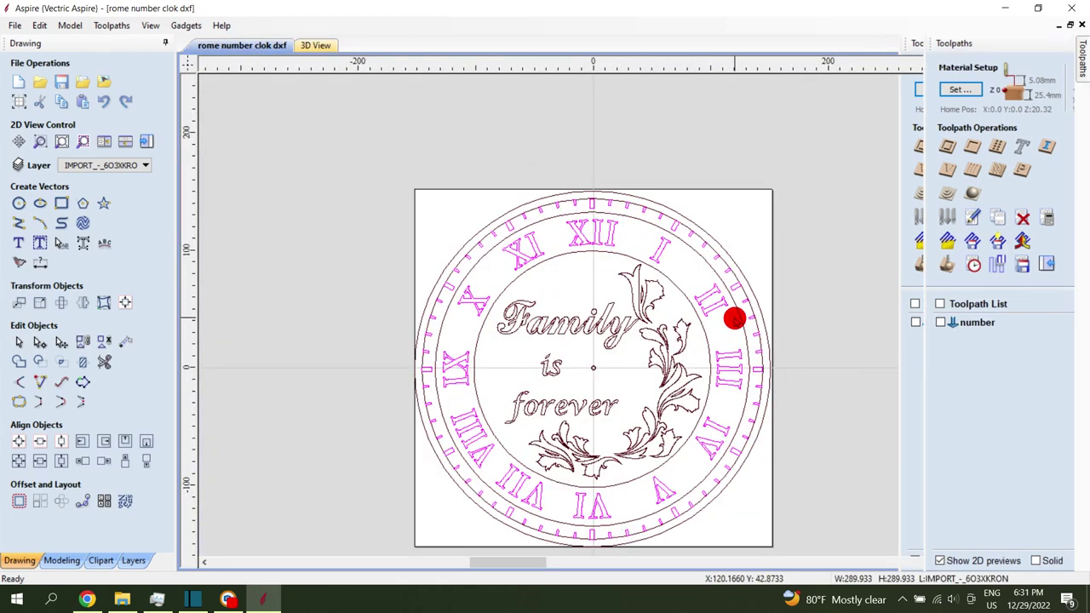
pyautogui.click(723, 287)
pyautogui.scroll(2, 723, 281)
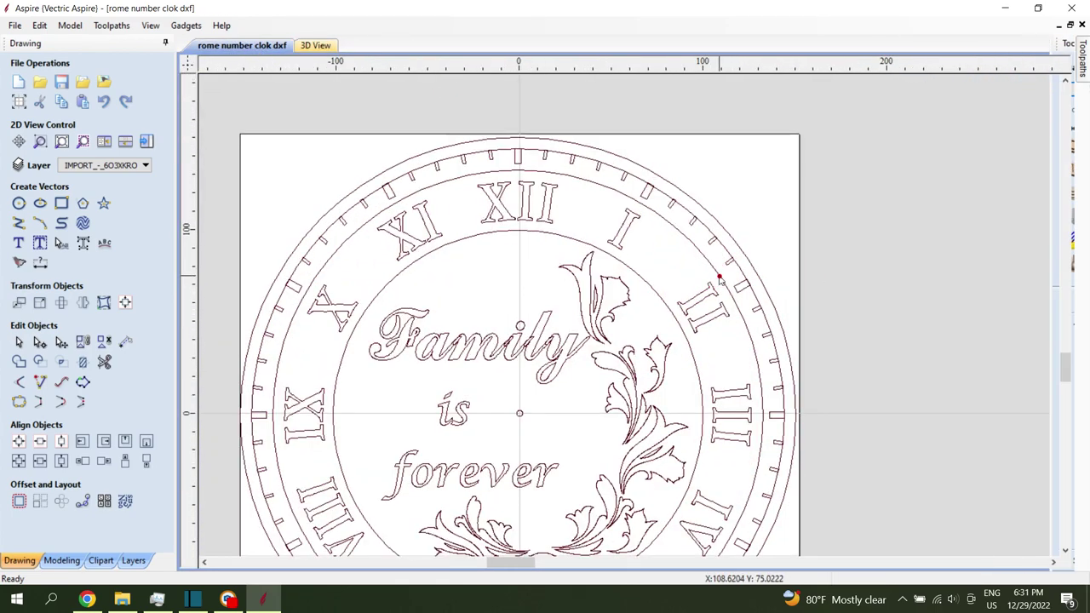
pyautogui.moveTo(1082, 64)
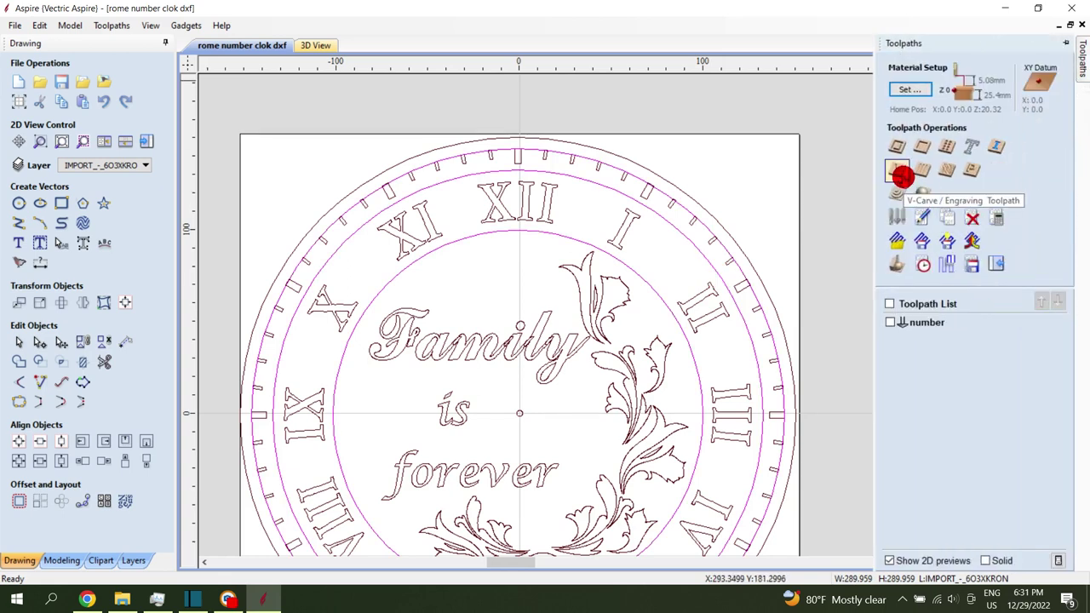
pyautogui.click(898, 172)
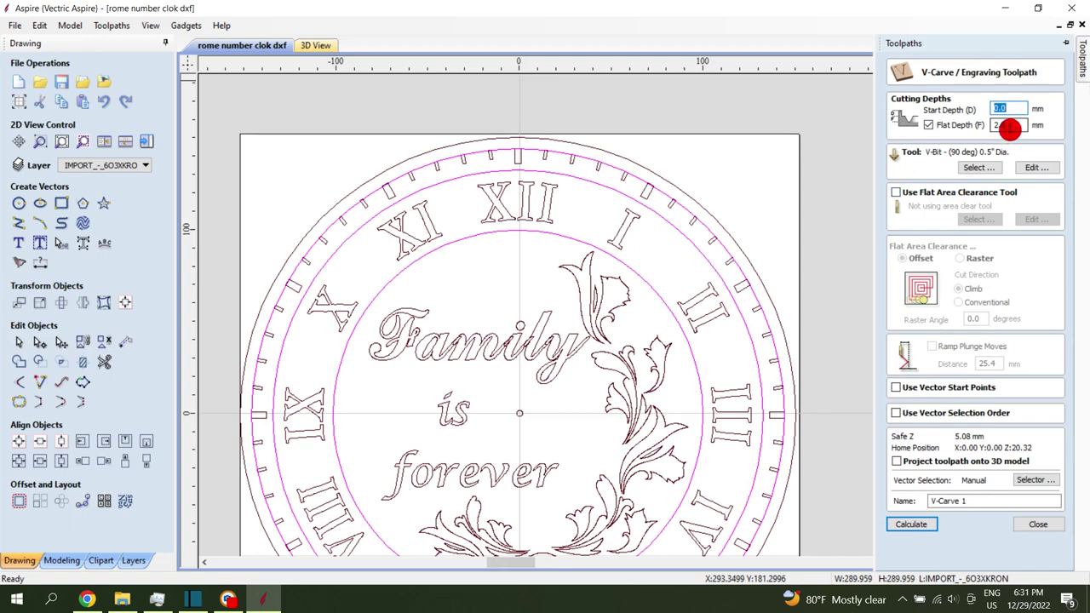
pyautogui.doubleClick(1010, 128)
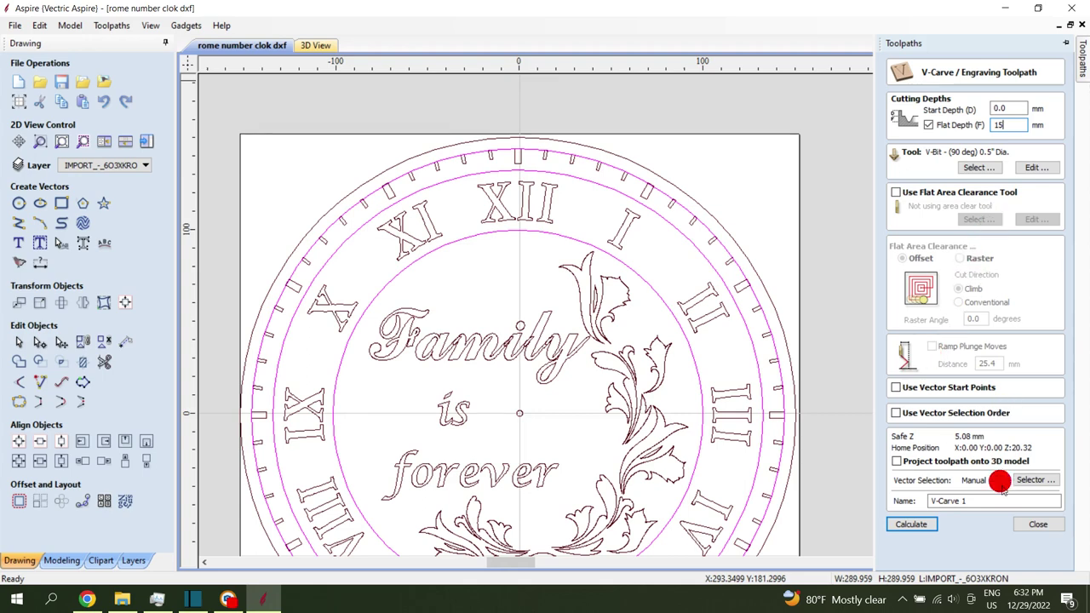
pyautogui.click(1036, 525)
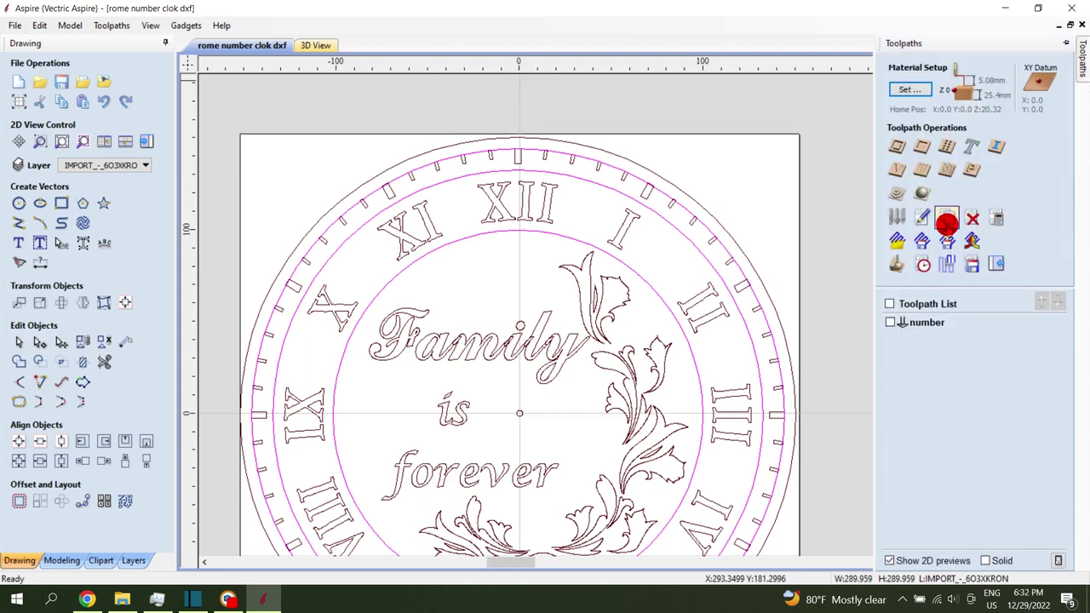
# - Start a 2D Profile toolpath for the three rings and choose the V-Bit (90 deg) 0.5" Dia
pyautogui.click(896, 147)
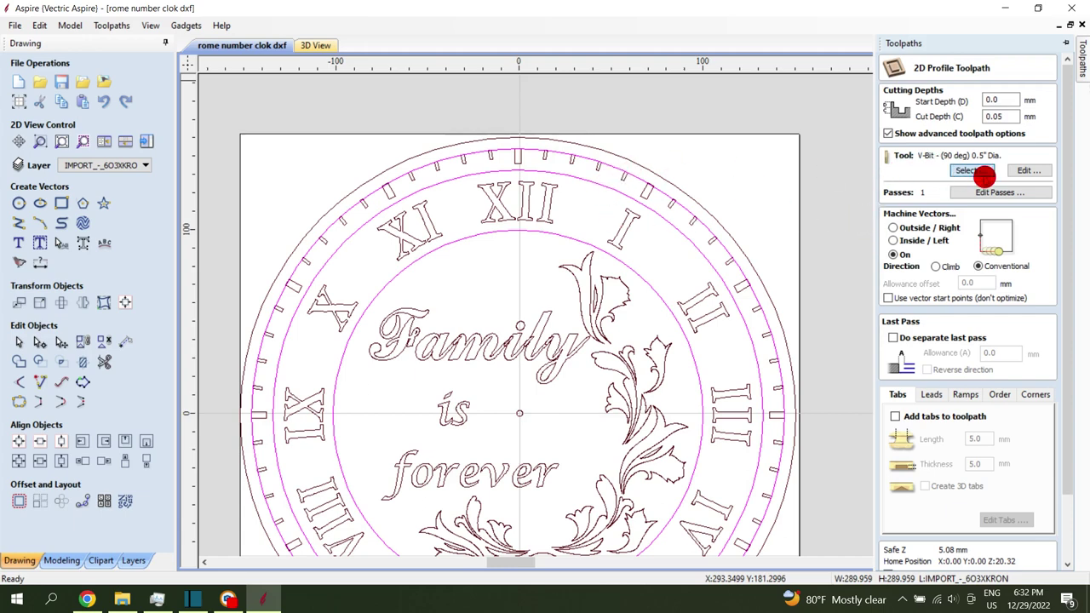
pyautogui.click(979, 171)
pyautogui.click(430, 244)
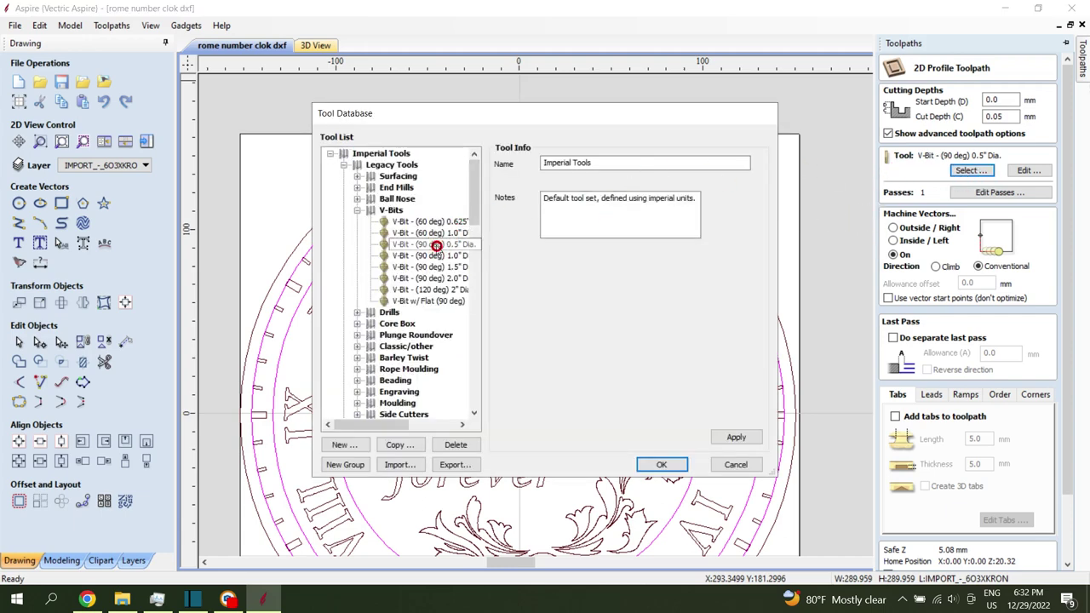
pyautogui.doubleClick(608, 258)
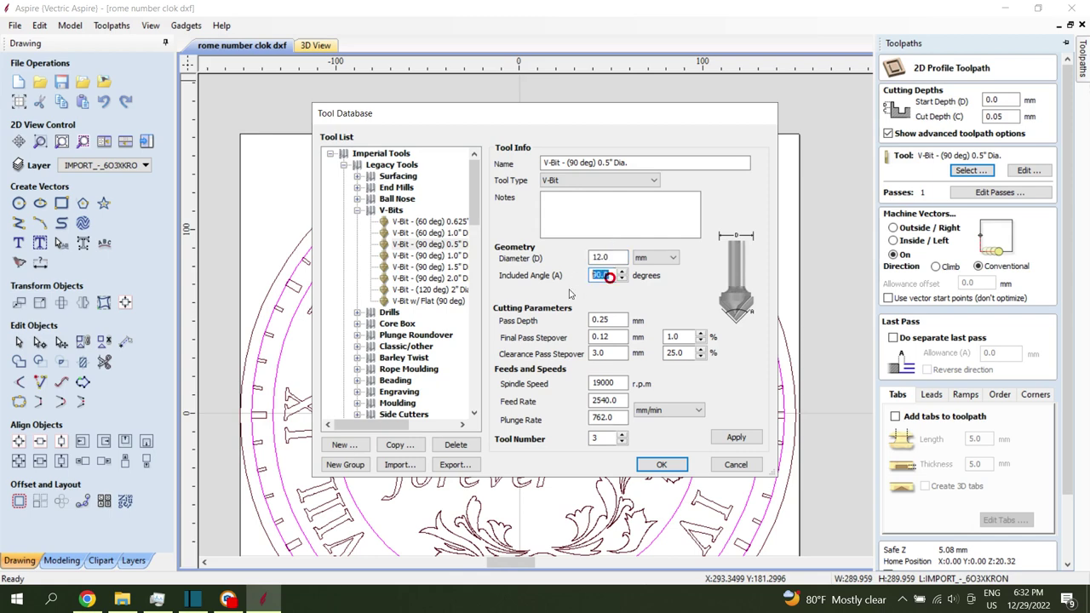
pyautogui.click(643, 465)
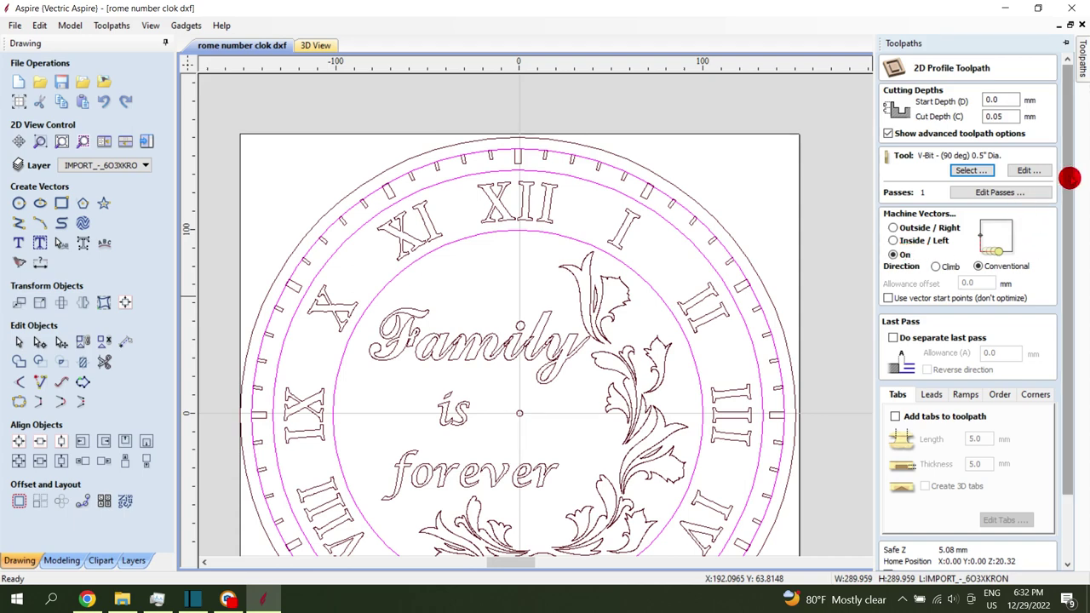
# - Set the ring profile's cut depth to 1.5 mm and calculate the toolpath, machining on the vectors
pyautogui.scroll(-3, 1069, 176)
pyautogui.moveTo(1056, 280); pyautogui.dragTo(1058, 166)
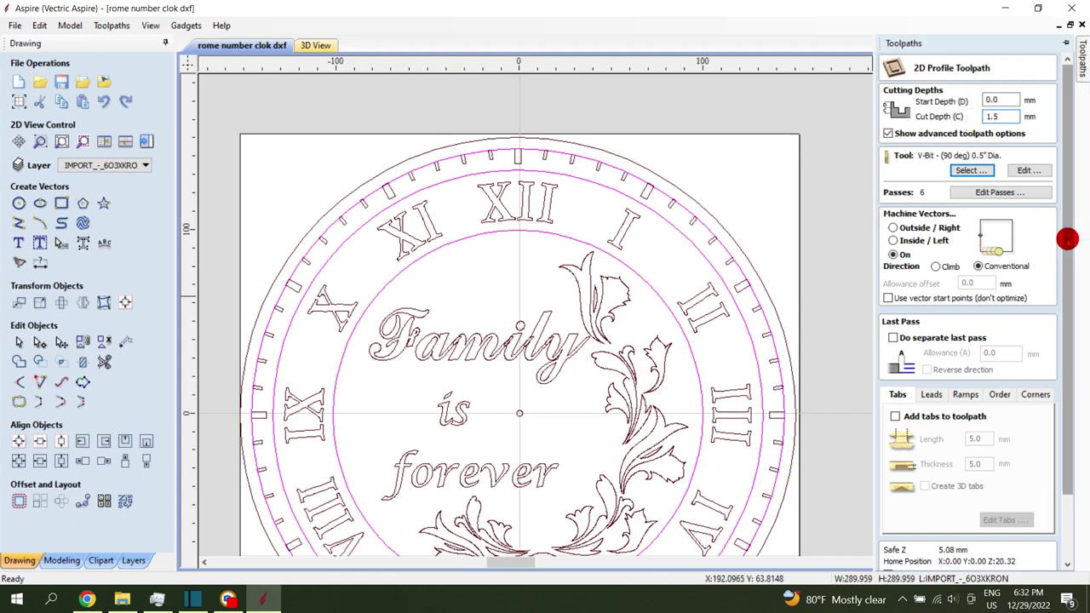
pyautogui.scroll(-2, 1074, 236)
pyautogui.click(901, 560)
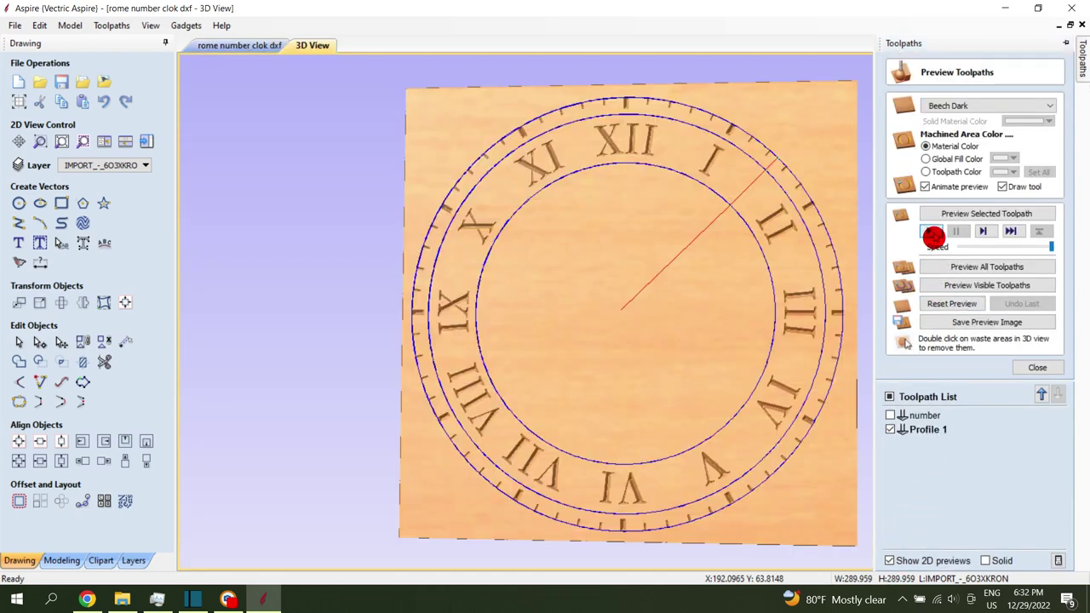
# - Simulate the ring profile toolpath and inspect the carved circles in 3D
pyautogui.click(934, 233)
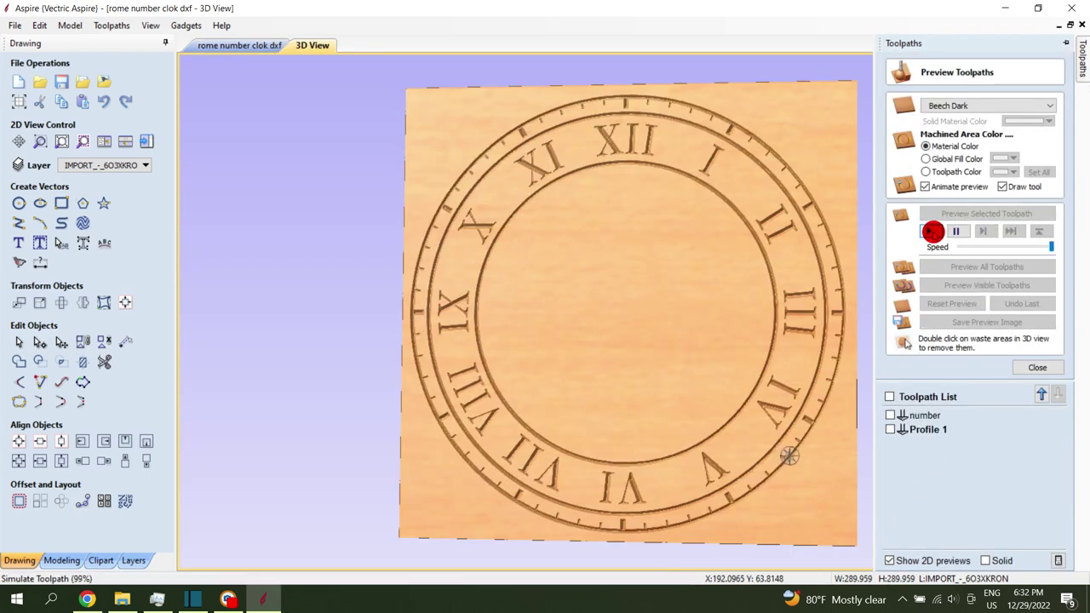
pyautogui.click(762, 246)
pyautogui.moveTo(752, 257)
pyautogui.mouseDown()
pyautogui.moveTo(710, 282)
pyautogui.moveTo(776, 170)
pyautogui.moveTo(562, 227)
pyautogui.moveTo(708, 242)
pyautogui.moveTo(952, 243)
pyautogui.mouseUp()
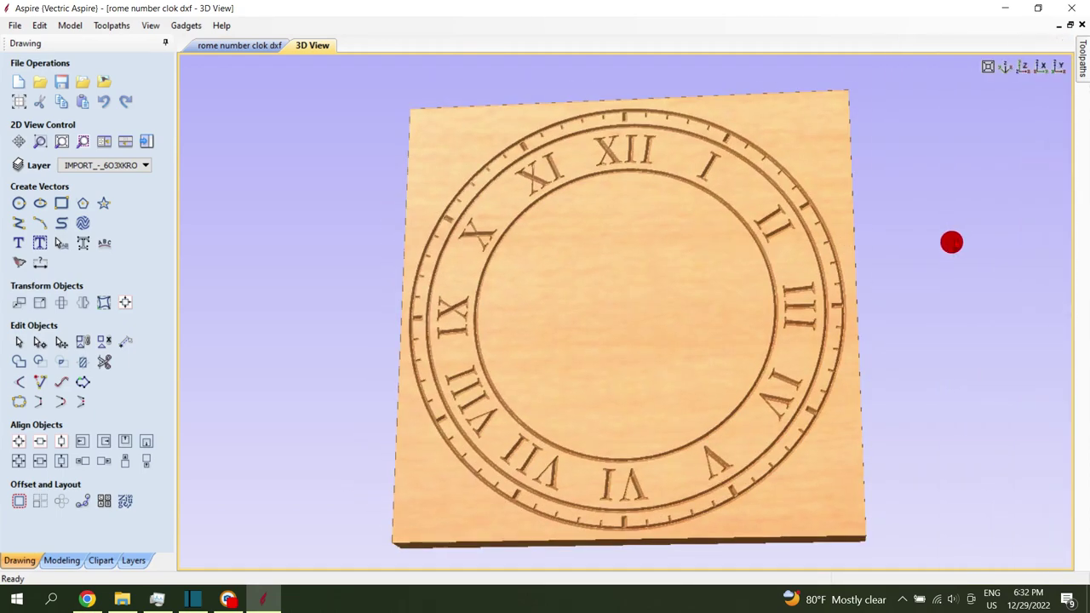
# - Close the toolpath preview and rename the Profile 1 toolpath as "circle line"
pyautogui.click(1083, 70)
pyautogui.click(1038, 366)
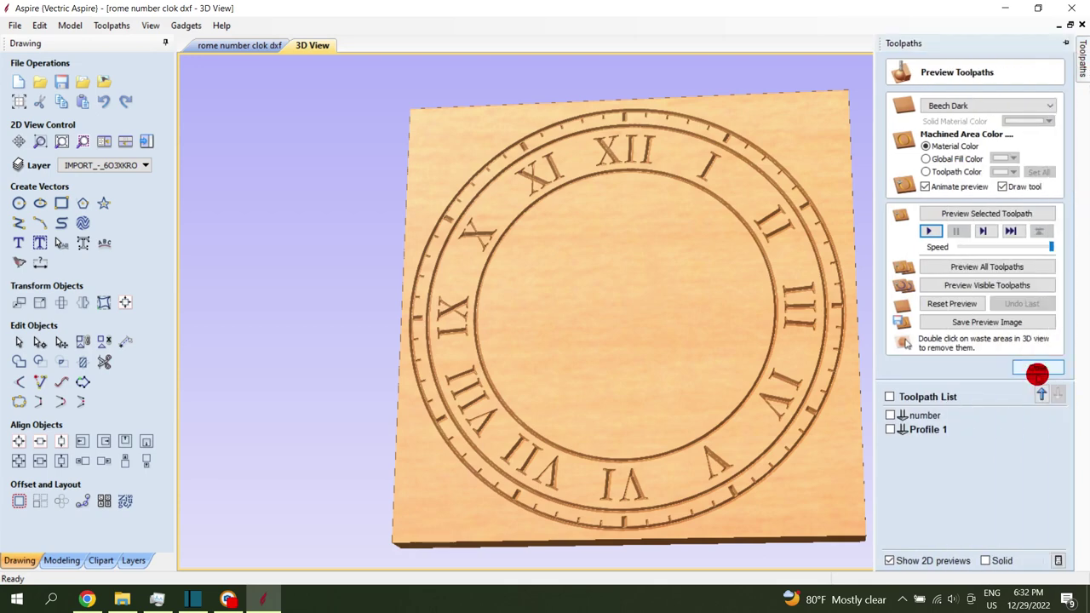
pyautogui.rightClick(930, 336)
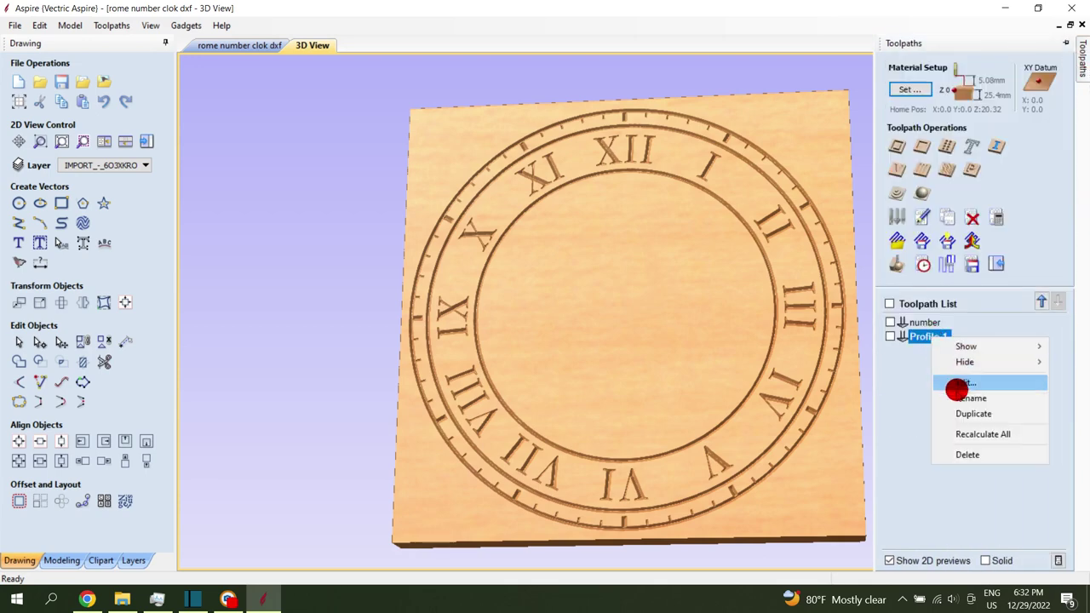
pyautogui.click(957, 388)
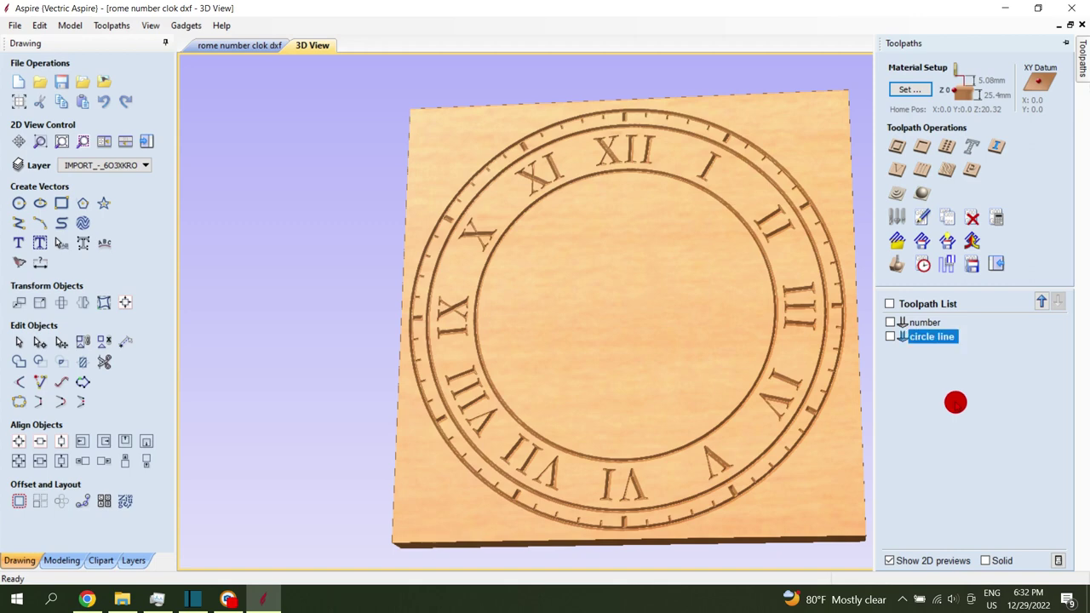
# - Calculate a V-carve toolpath for the leaf ornament alone, with a 2 mm flat depth and the V-Bit (90 deg) 0.5" Dia
pyautogui.click(244, 45)
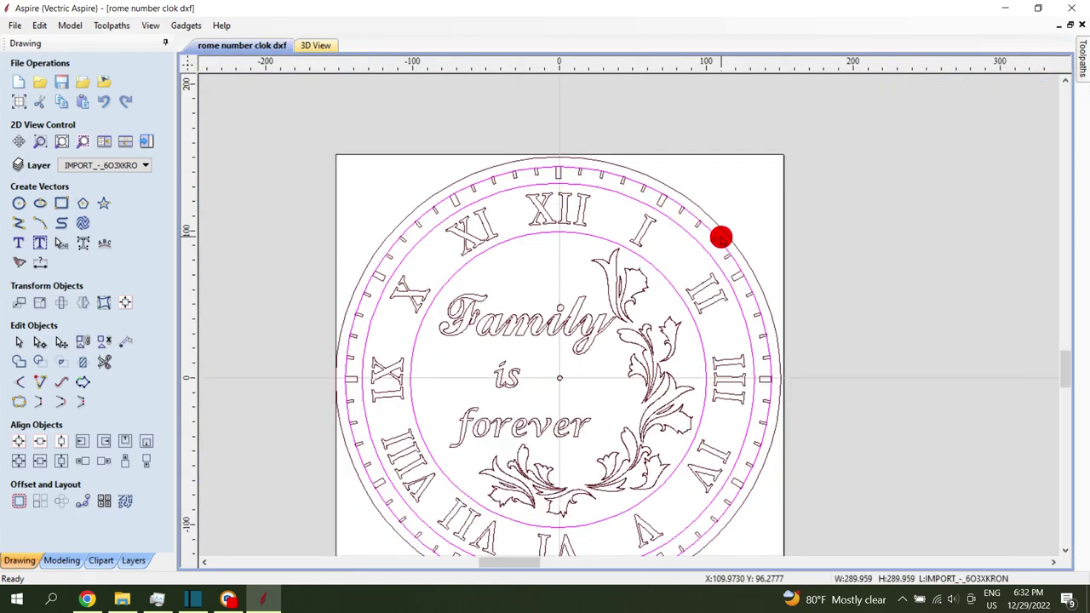
pyautogui.click(863, 246)
pyautogui.click(610, 282)
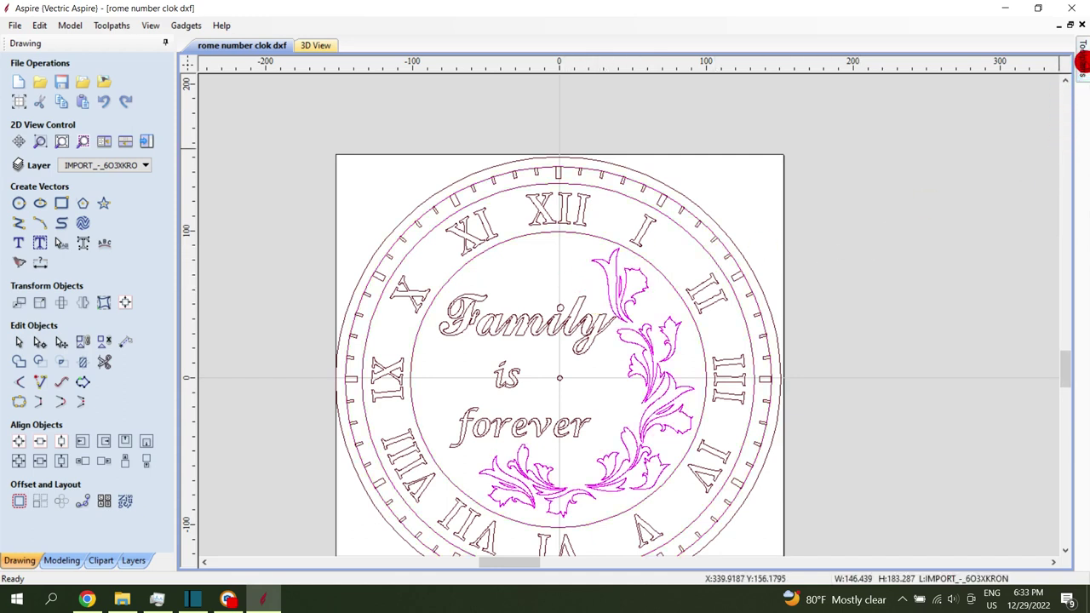
pyautogui.keyDown('shift'); pyautogui.click(580, 310); pyautogui.keyUp('shift')
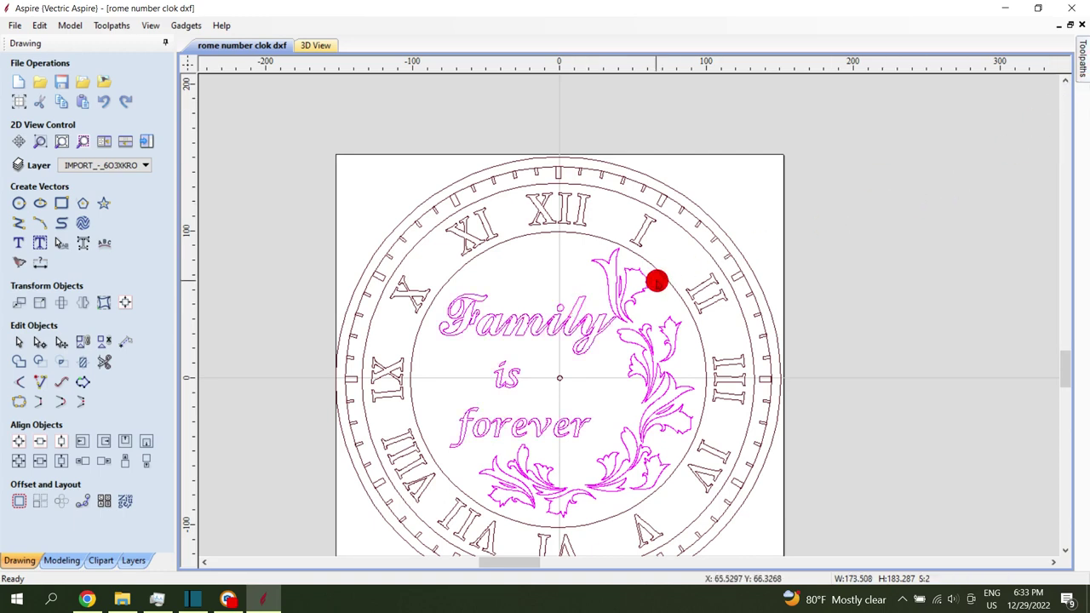
pyautogui.click(597, 290)
pyautogui.click(617, 274)
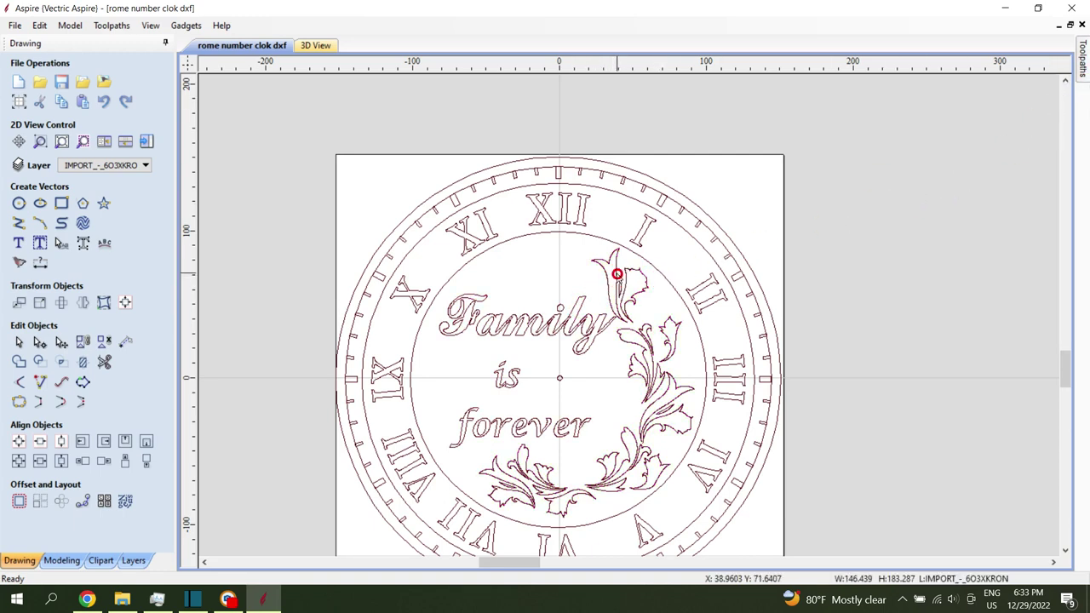
pyautogui.click(1080, 93)
pyautogui.click(915, 192)
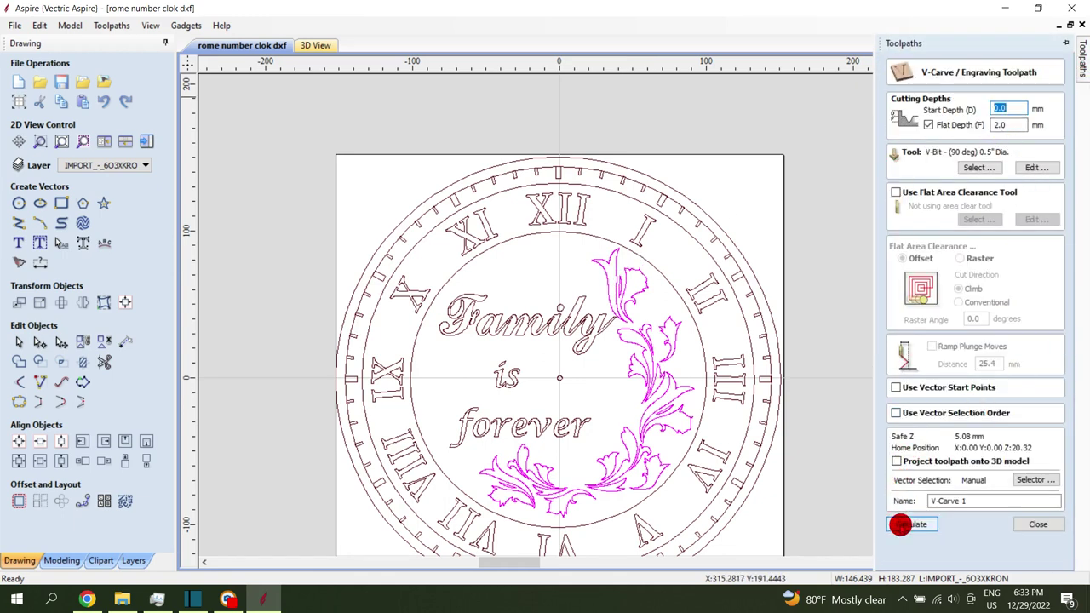
pyautogui.click(903, 524)
pyautogui.click(821, 332)
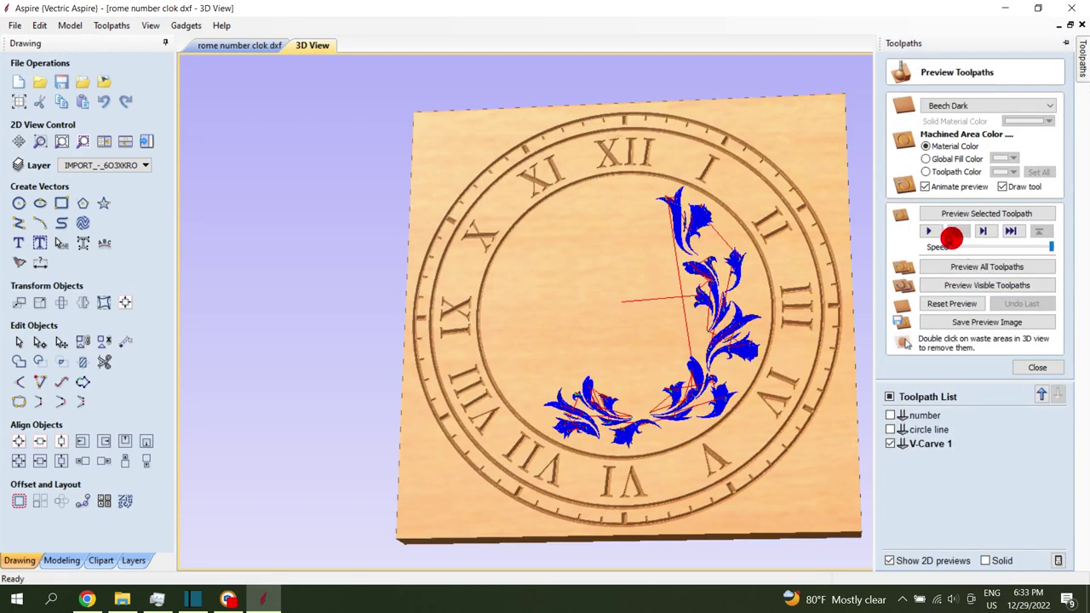
# - Simulate the leaf ornament toolpath, rename it "flower", and return to the 2D drawing
pyautogui.click(952, 237)
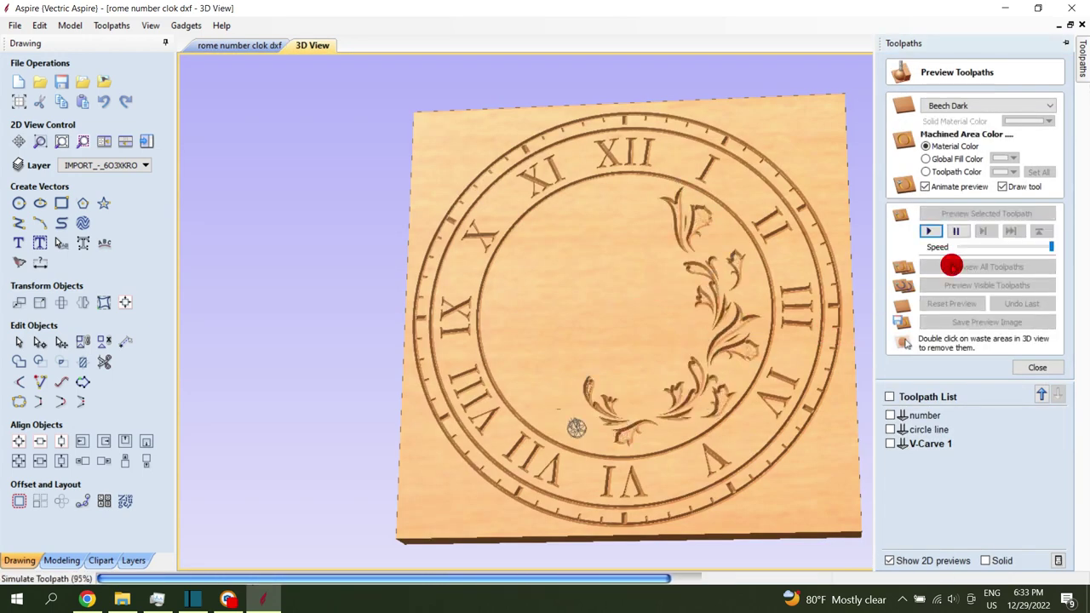
pyautogui.rightClick(926, 443)
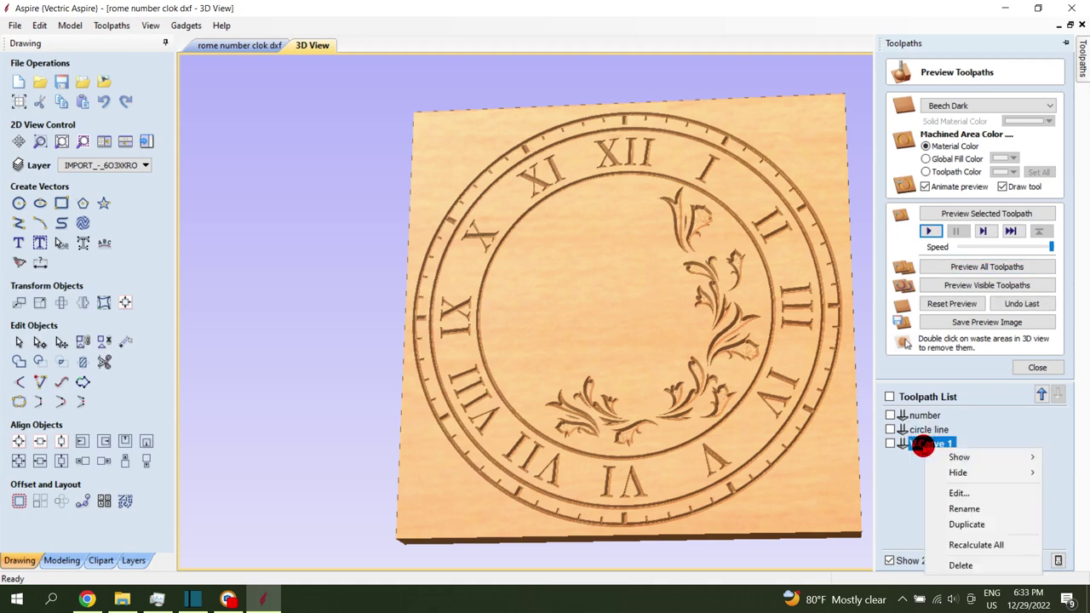
pyautogui.click(957, 511)
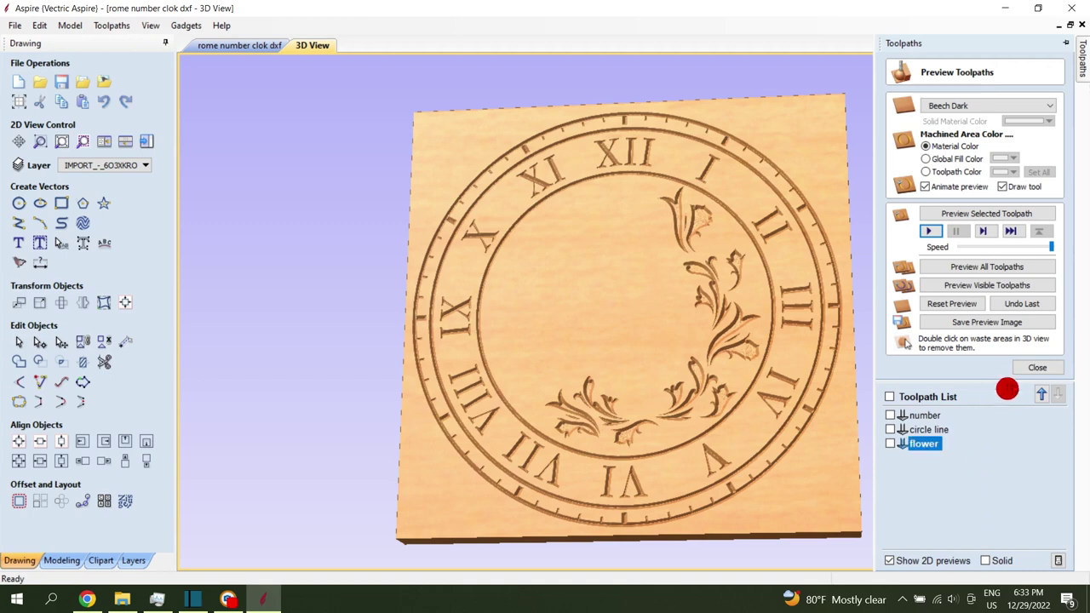
pyautogui.click(1034, 367)
pyautogui.click(273, 47)
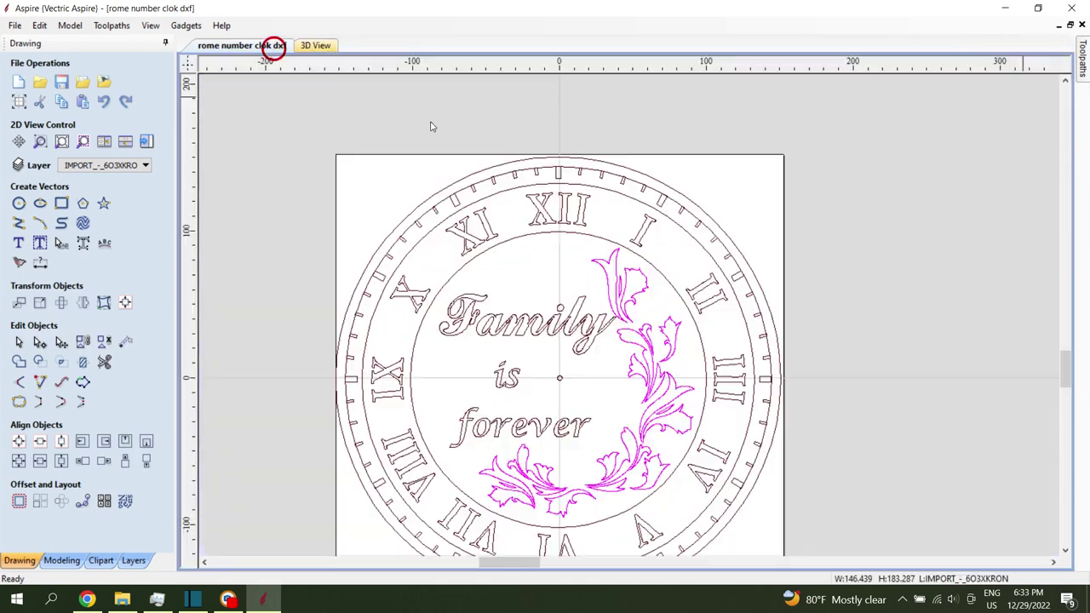
# - Calculate a V-carve toolpath for the "Family is forever" lettering with a 2 mm flat depth and the V-Bit (90 deg) 0.5" Dia
pyautogui.click(579, 301)
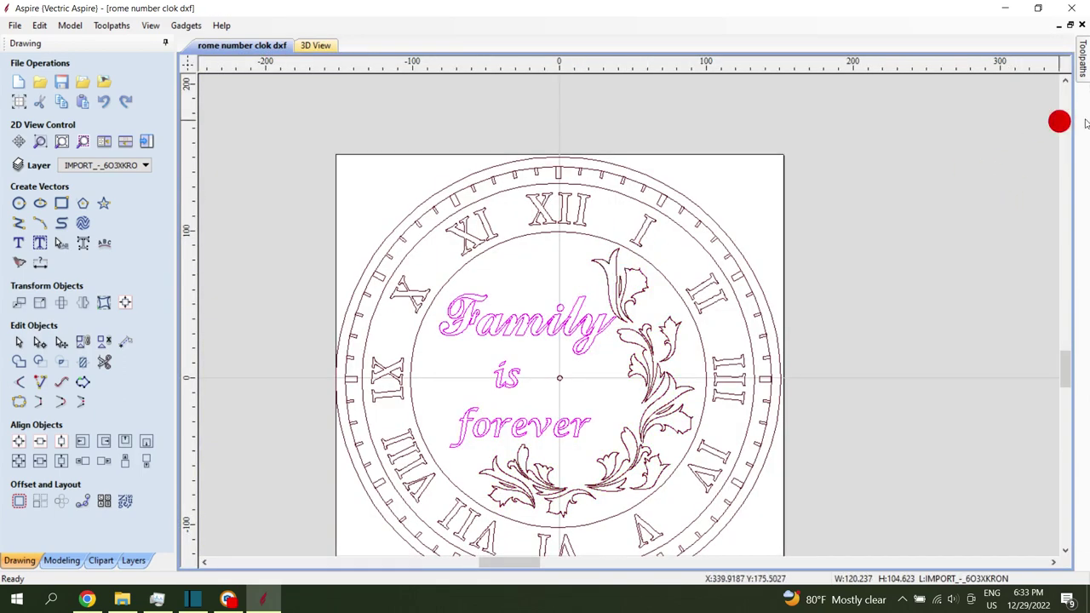
pyautogui.click(1081, 75)
pyautogui.click(904, 172)
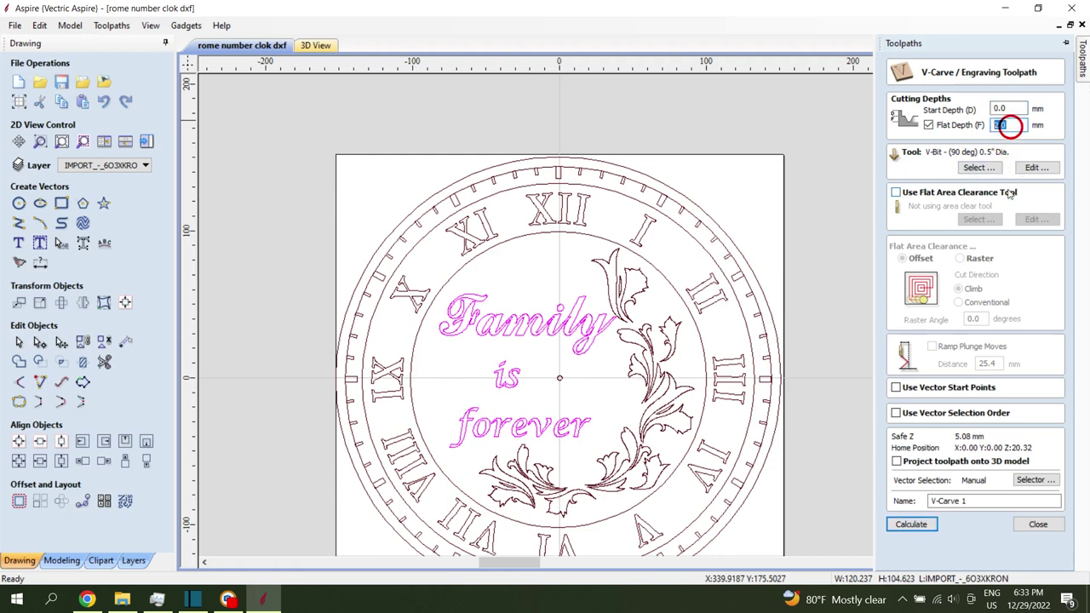
pyautogui.click(1026, 166)
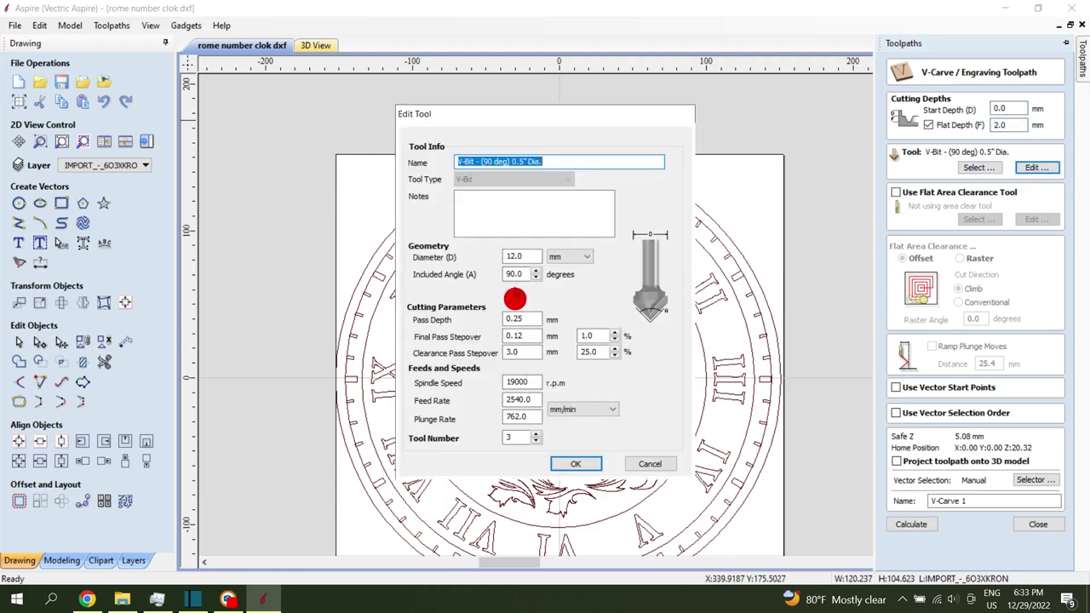
pyautogui.click(517, 272)
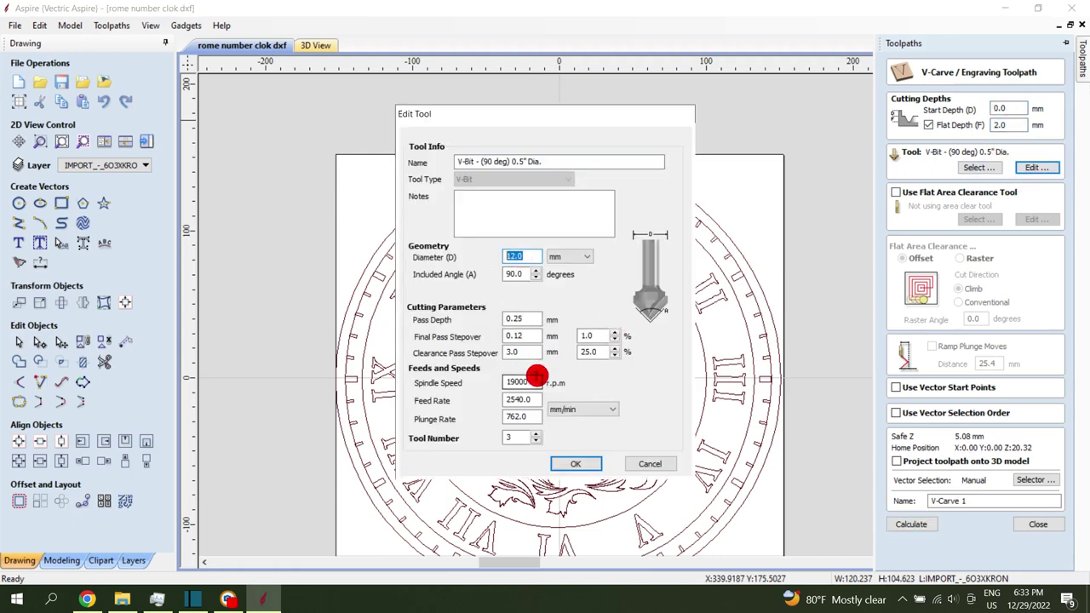
pyautogui.click(574, 463)
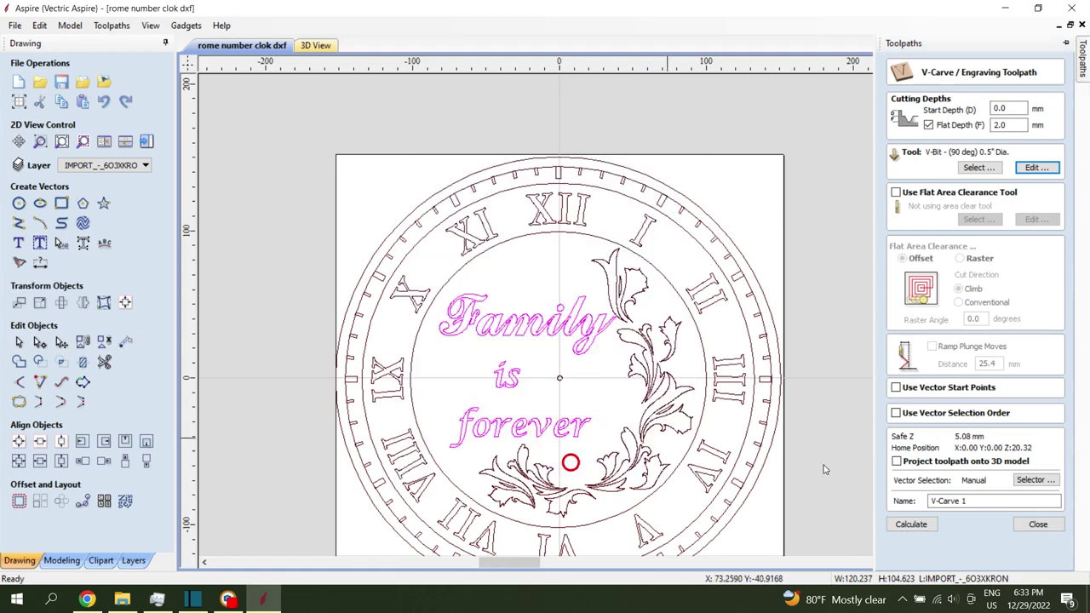
pyautogui.click(909, 524)
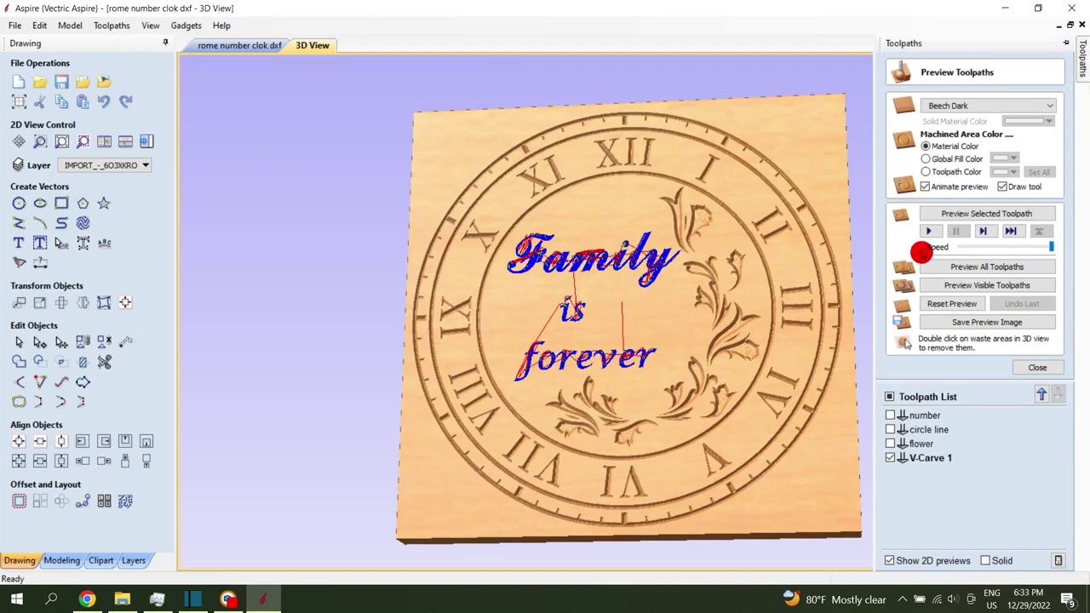
# - Simulate the lettering toolpath and rename it "latter", closing the preview for the 2D drawing
pyautogui.click(928, 231)
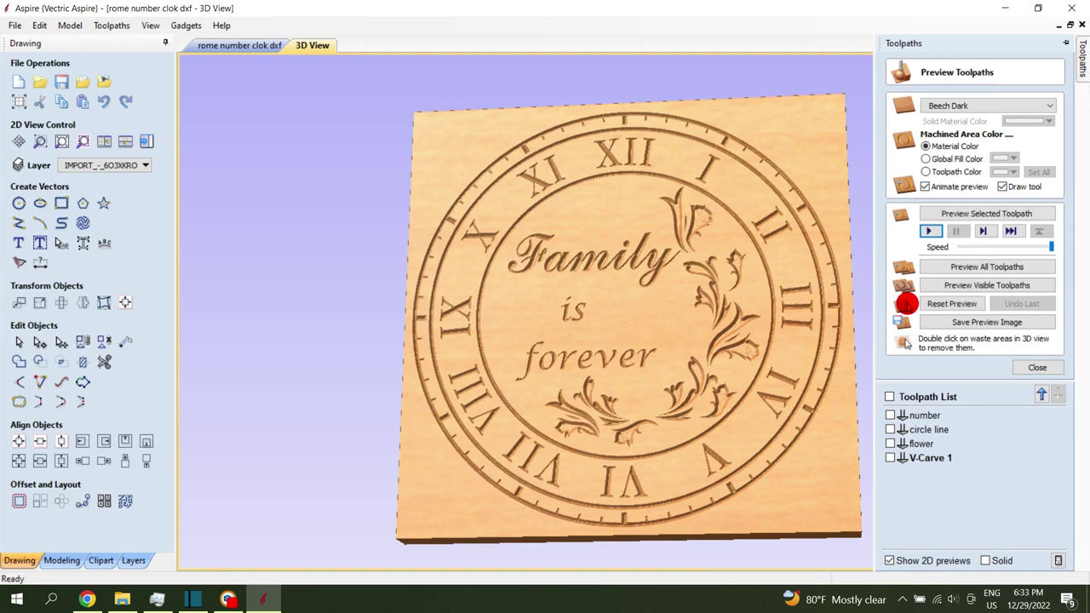
pyautogui.rightClick(928, 457)
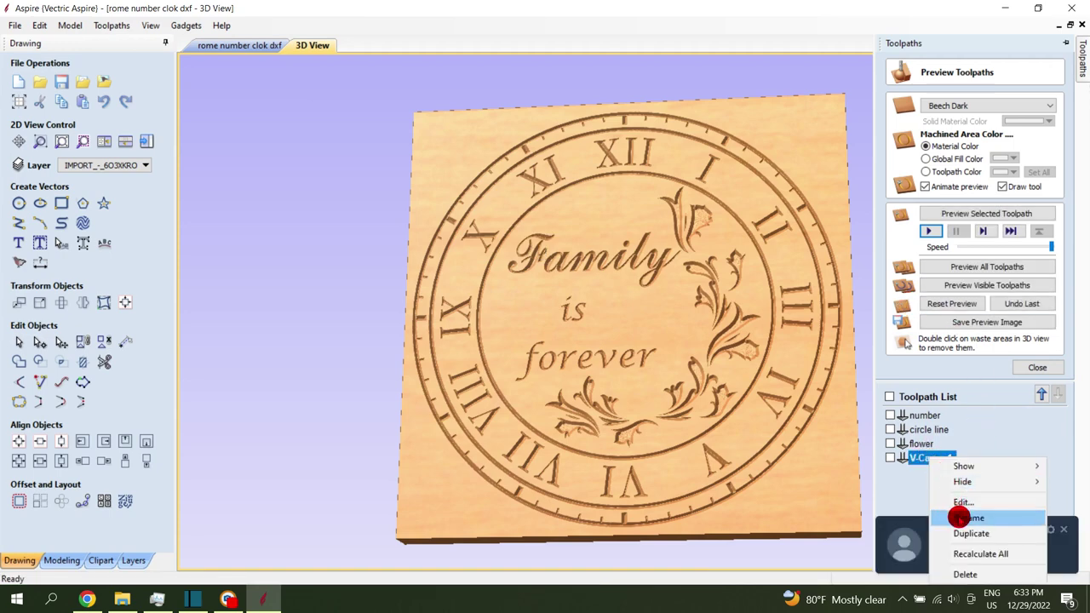
pyautogui.click(960, 517)
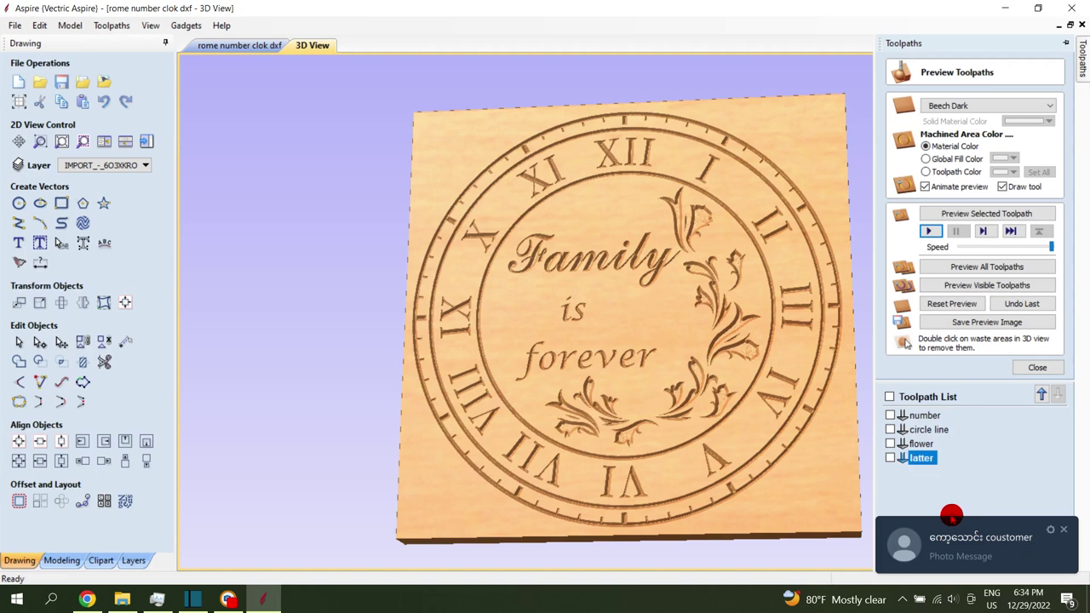
pyautogui.click(1041, 367)
pyautogui.click(240, 45)
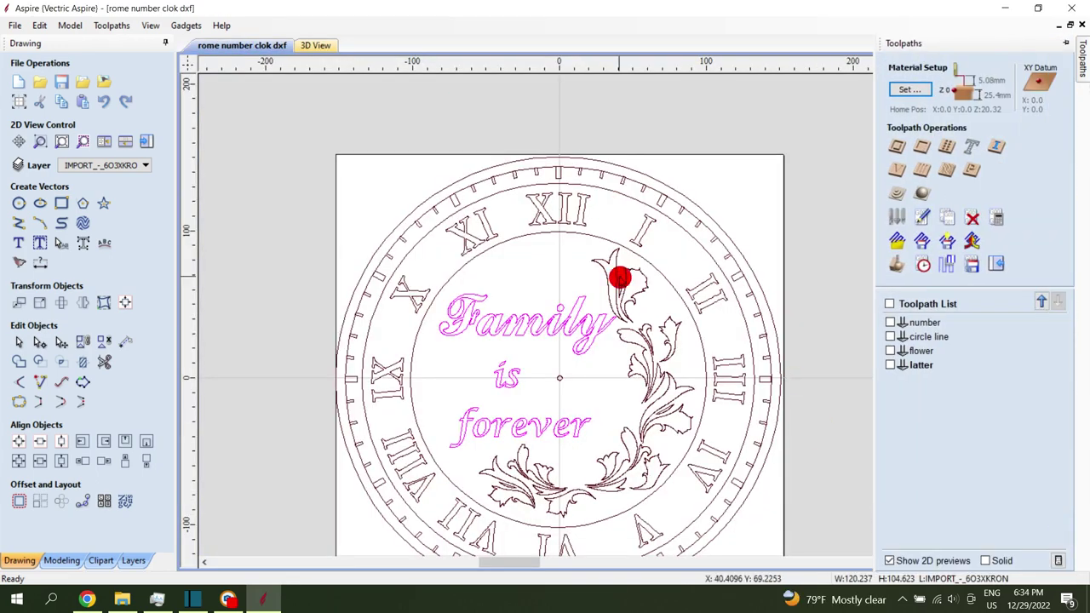
# - Select only the clock's outermost circle as the cutout contour
pyautogui.click(653, 177)
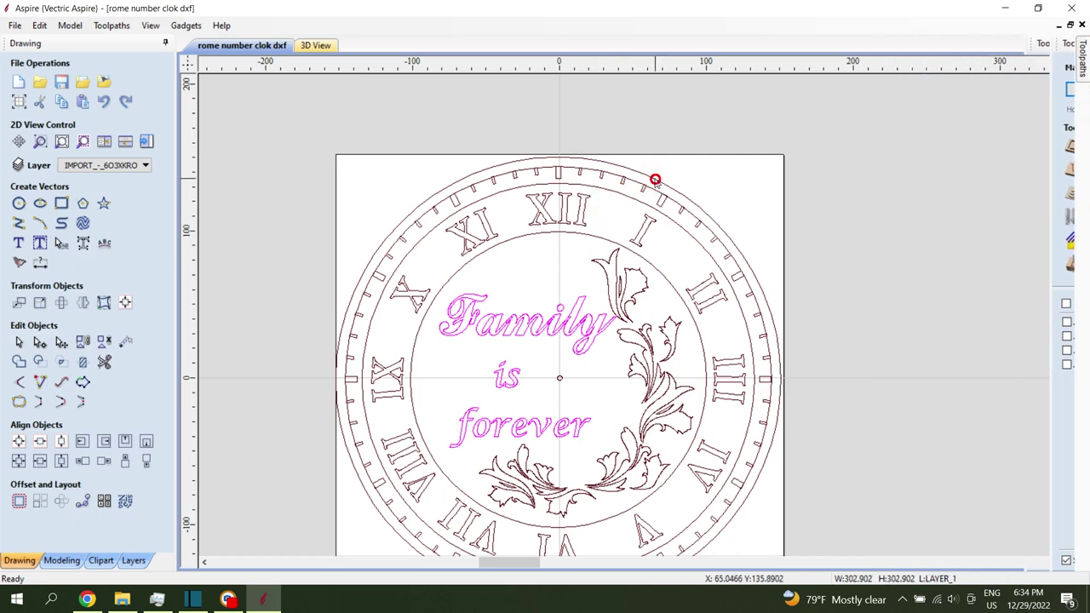
pyautogui.click(1083, 51)
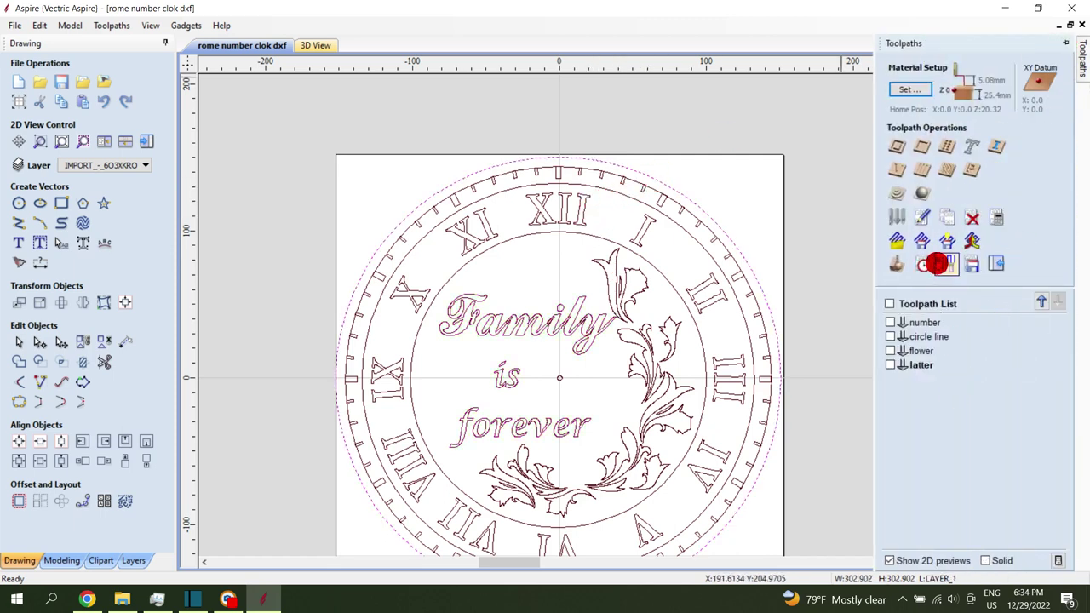
pyautogui.click(899, 145)
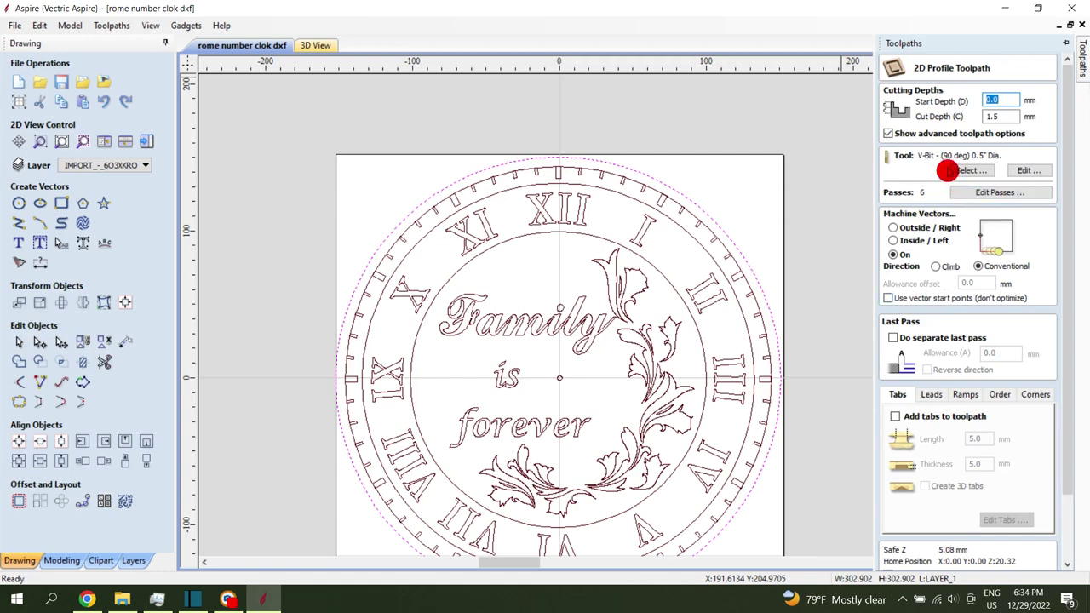
pyautogui.click(1066, 291)
pyautogui.click(1029, 564)
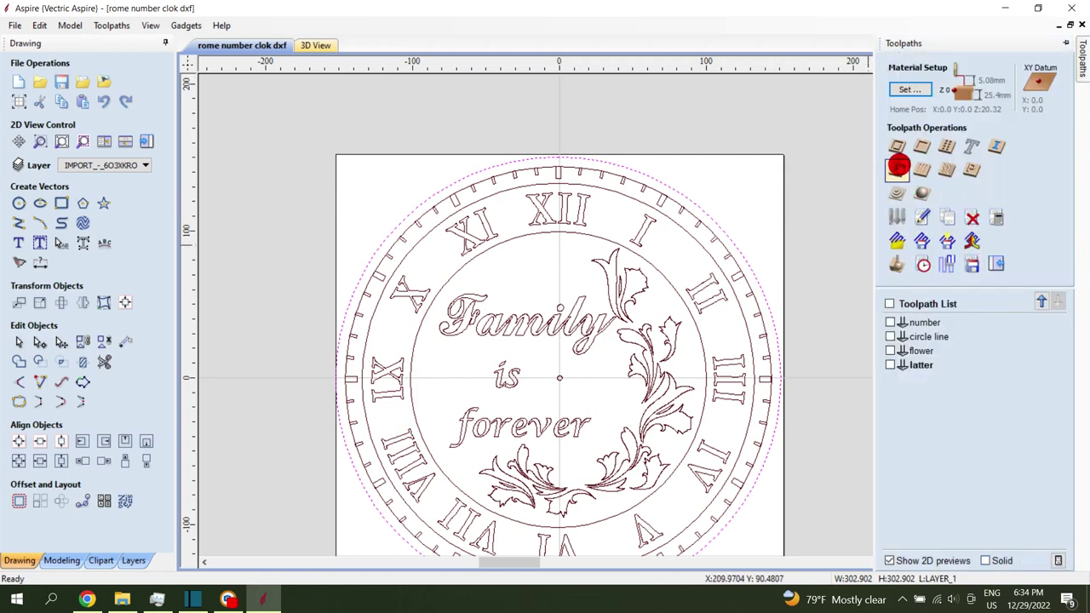
# - Set up a 2D profile toolpath running outside the outermost circle with the End Mill (4 mm)
pyautogui.click(899, 149)
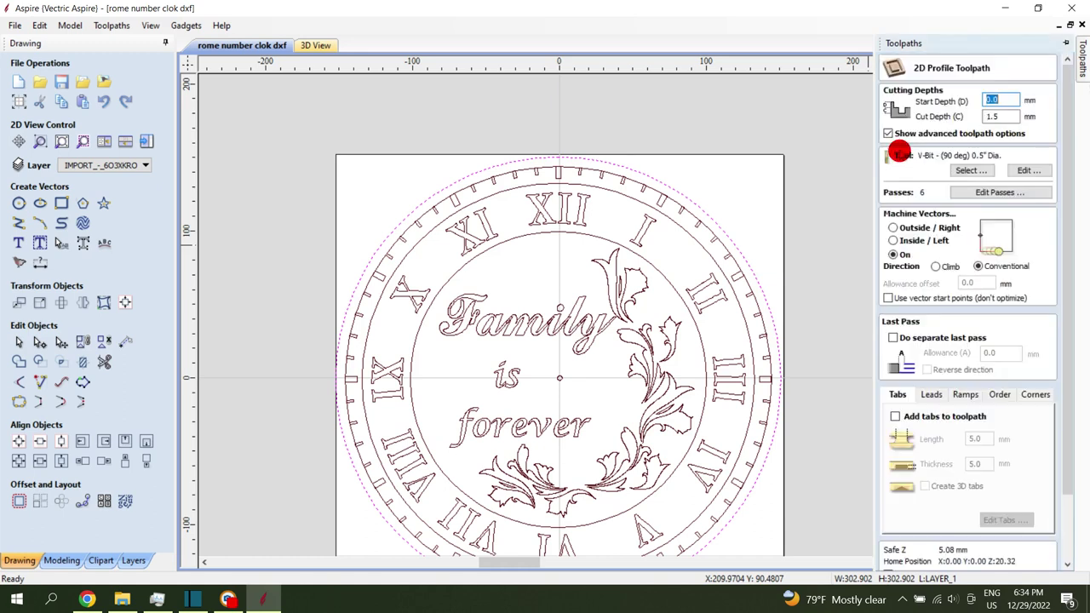
pyautogui.click(917, 231)
pyautogui.click(973, 170)
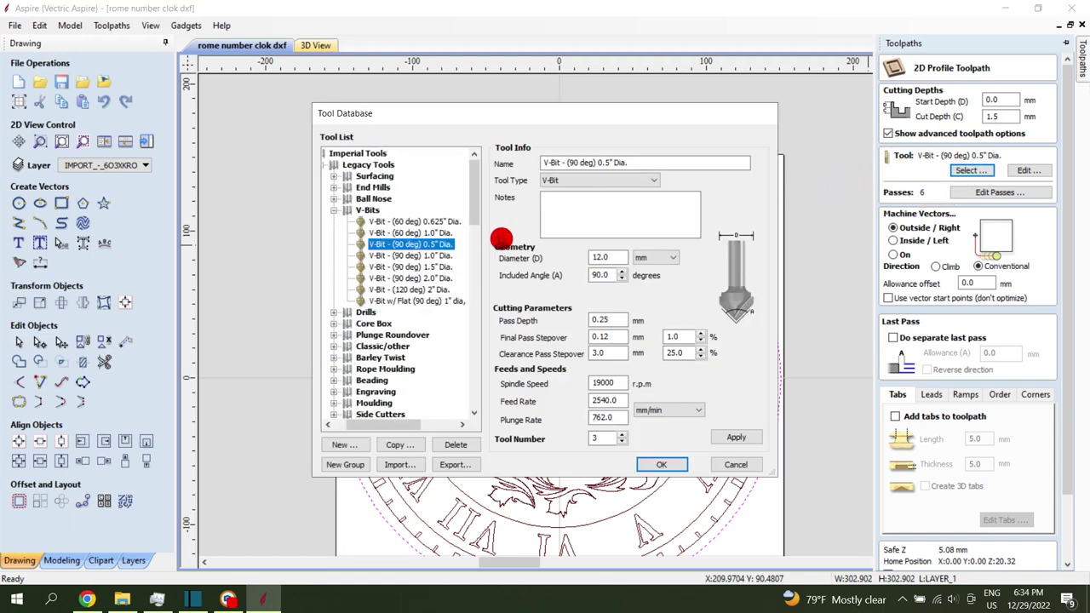
pyautogui.scroll(-1, 480, 209)
pyautogui.moveTo(479, 209); pyautogui.dragTo(457, 356)
pyautogui.click(408, 301)
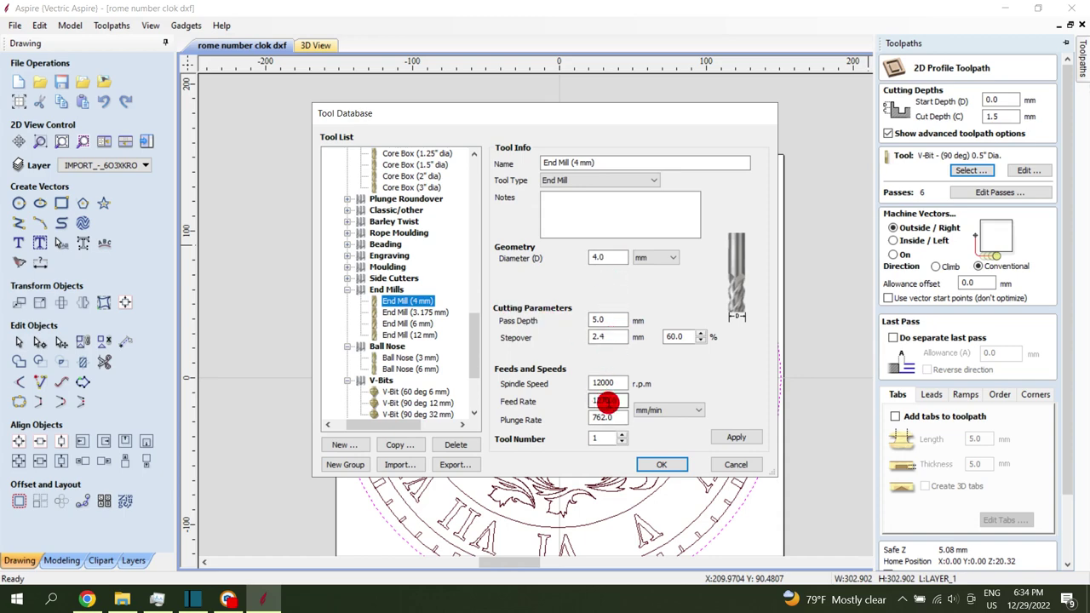
pyautogui.click(651, 467)
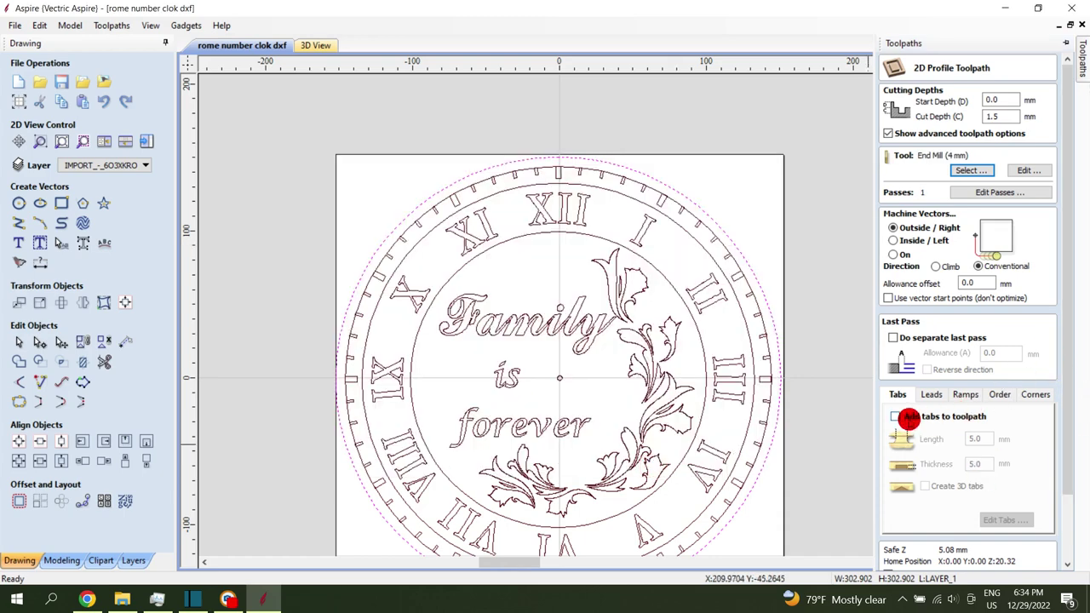
# - Enable holding tabs on the profile toolpath and place four tabs around the outermost circle, one near each corner of the material
pyautogui.click(901, 417)
pyautogui.click(1005, 518)
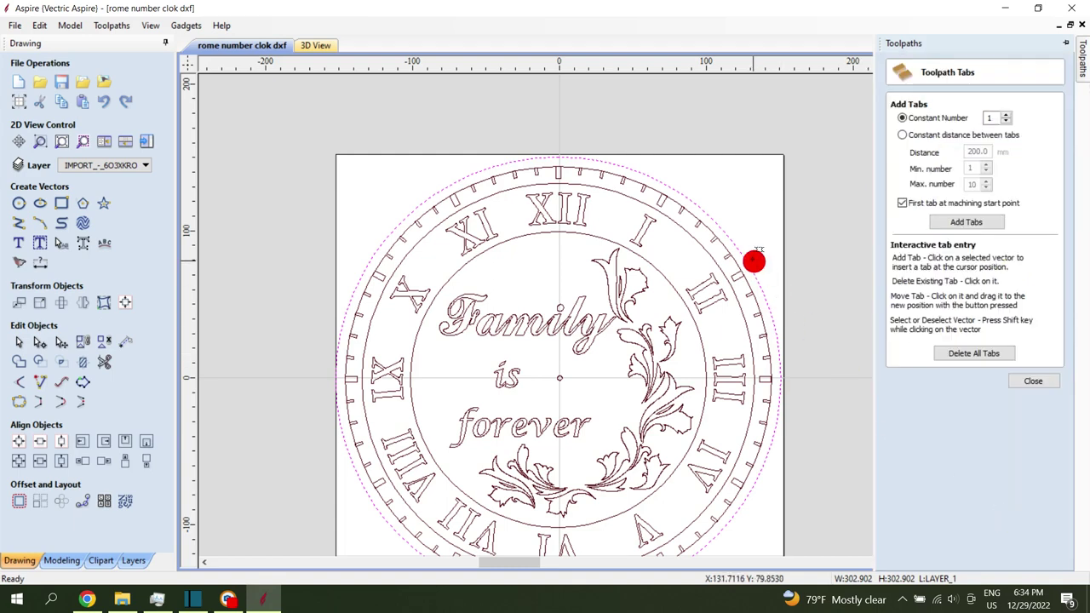
pyautogui.click(727, 233)
pyautogui.click(404, 219)
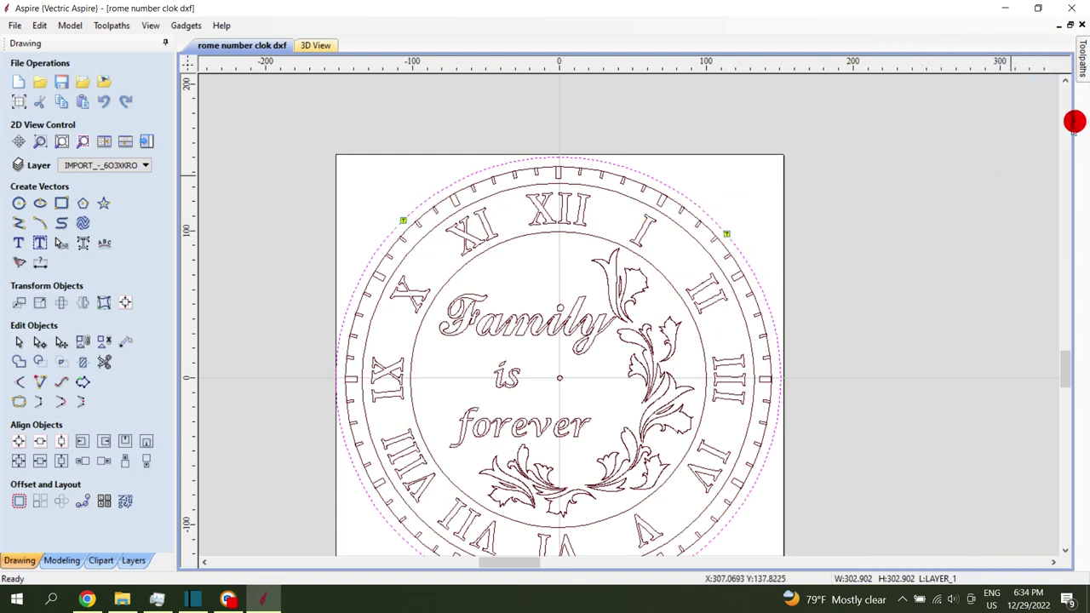
pyautogui.scroll(-2, 503, 280)
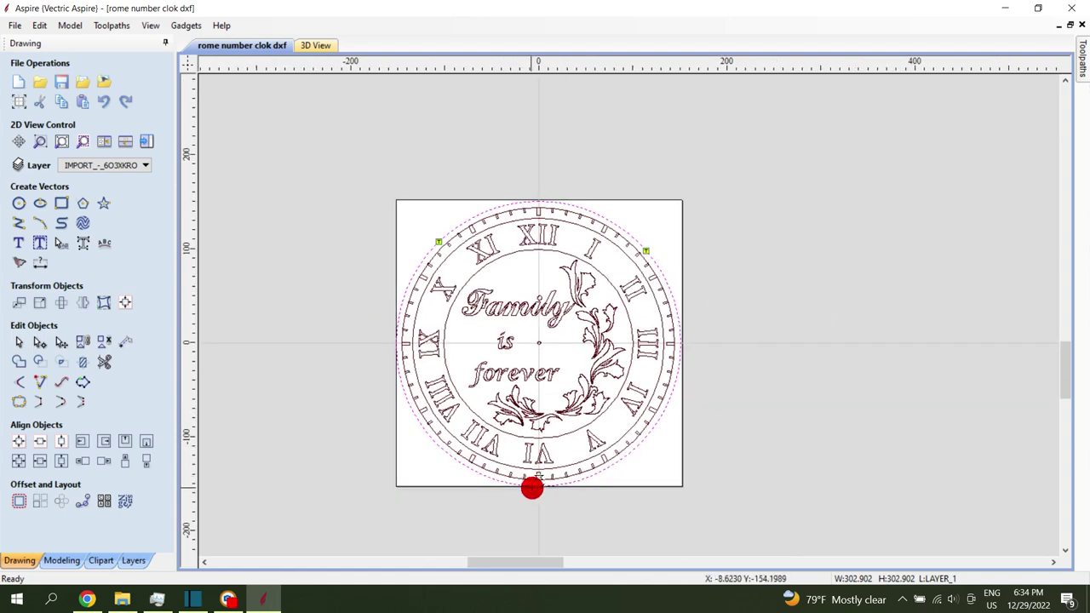
pyautogui.click(651, 447)
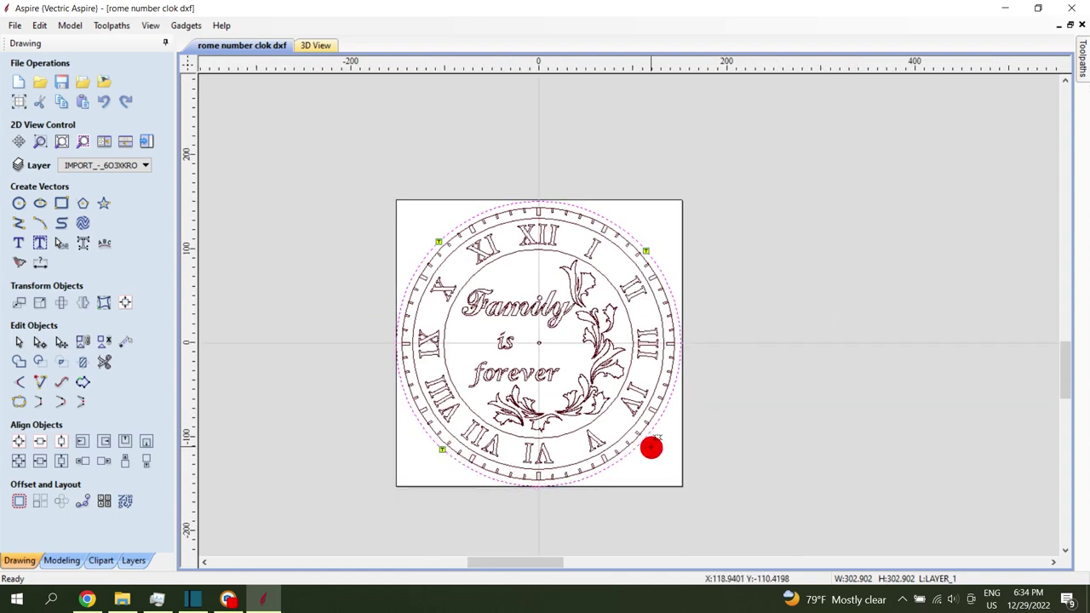
pyautogui.click(742, 451)
pyautogui.click(645, 438)
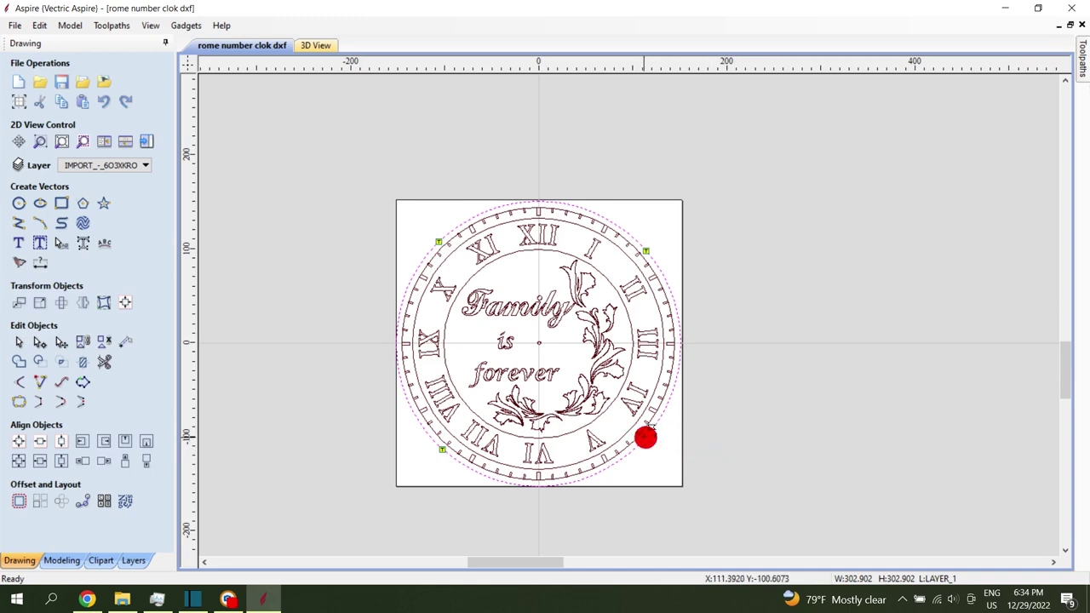
pyautogui.click(671, 431)
pyautogui.click(1084, 89)
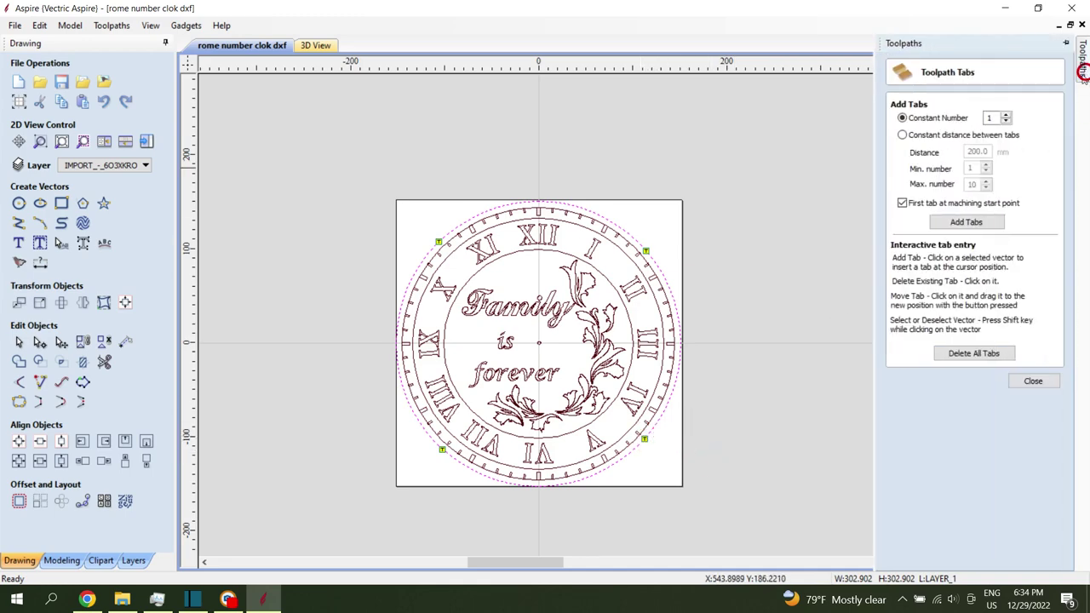
pyautogui.click(1035, 381)
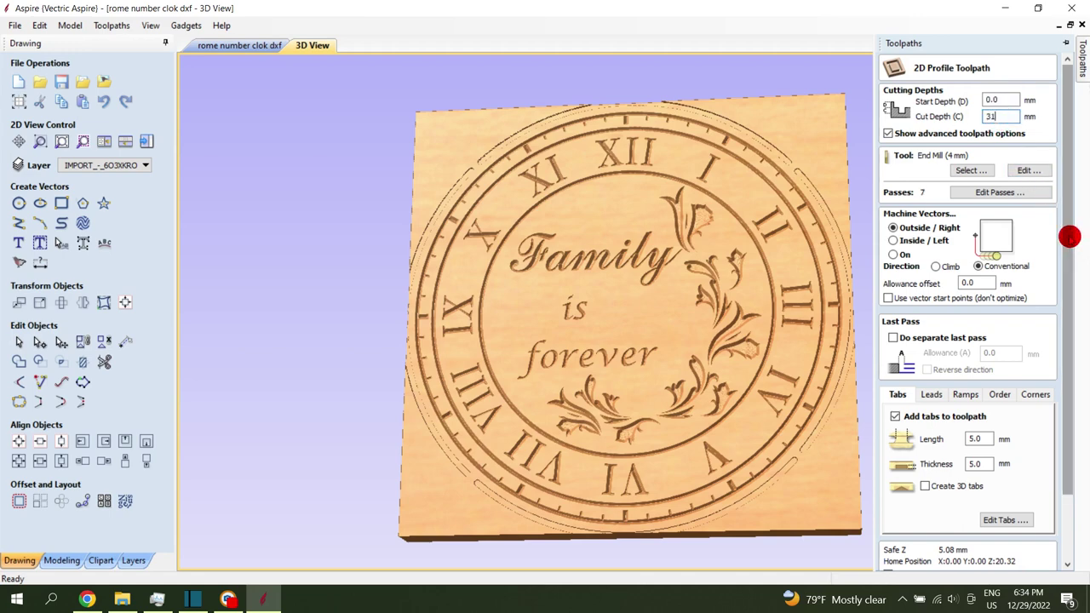
# - Calculate the outside profile toolpath with a 31 mm cut depth, accepting the cut through the material
pyautogui.moveTo(1070, 236); pyautogui.dragTo(1047, 382)
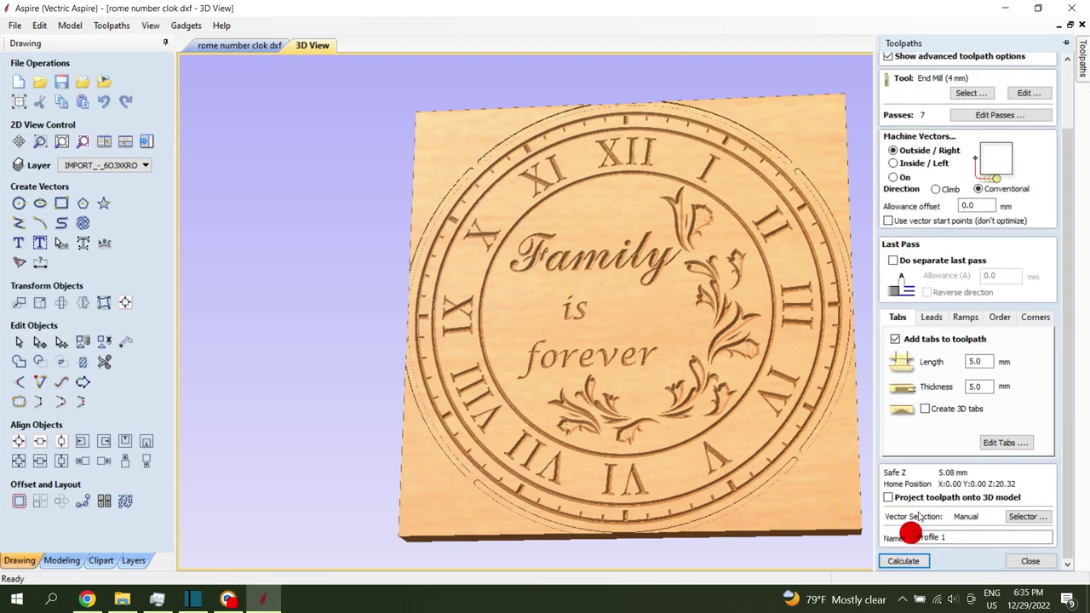
pyautogui.click(905, 561)
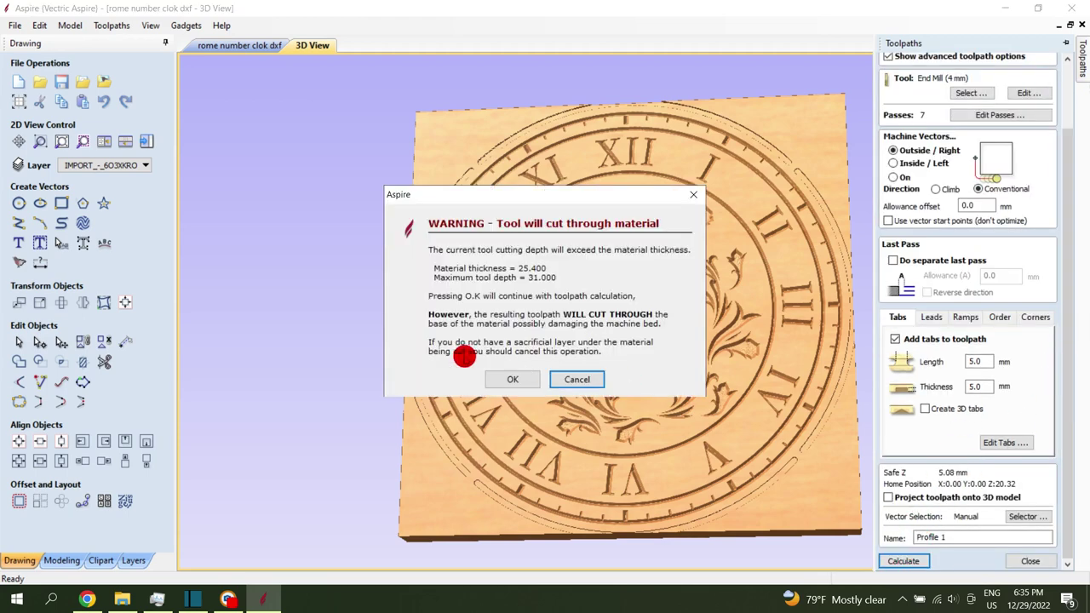
pyautogui.click(513, 379)
# - Simulate the cutout toolpath and remove the waste corner pieces around the clock in 3D
pyautogui.click(944, 261)
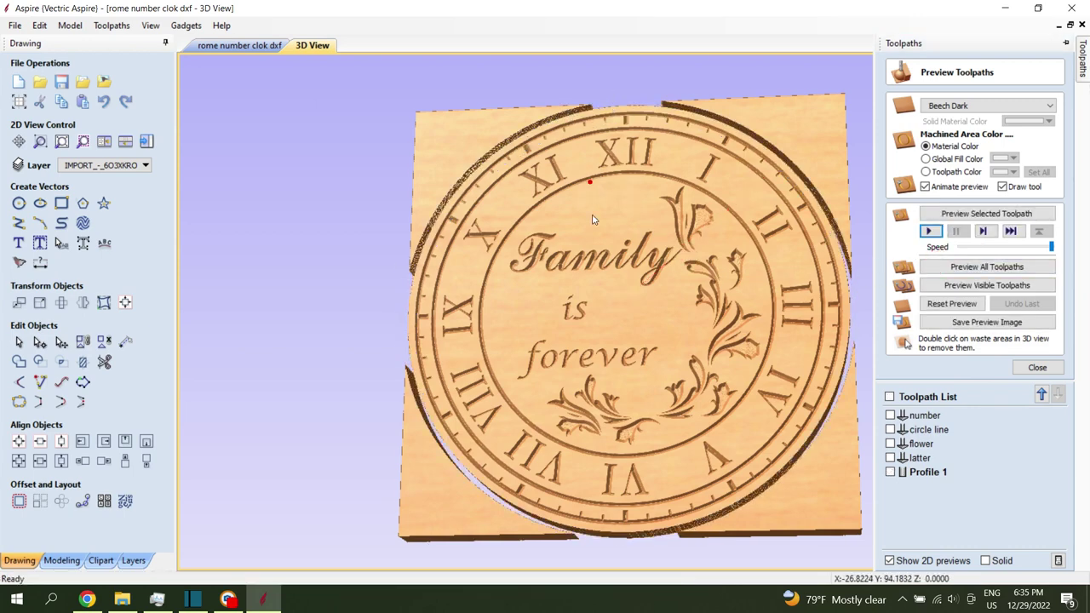
pyautogui.moveTo(591, 219); pyautogui.dragTo(849, 292)
pyautogui.moveTo(943, 301)
pyautogui.mouseDown()
pyautogui.moveTo(844, 345)
pyautogui.moveTo(565, 153)
pyautogui.moveTo(682, 161)
pyautogui.moveTo(869, 456)
pyautogui.mouseUp()
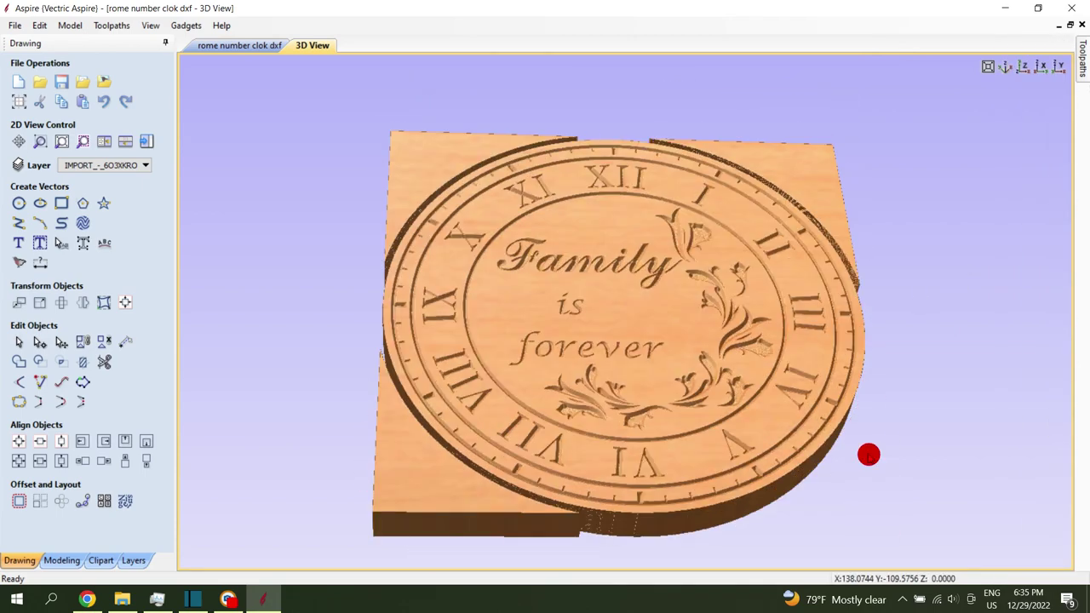
pyautogui.click(823, 185)
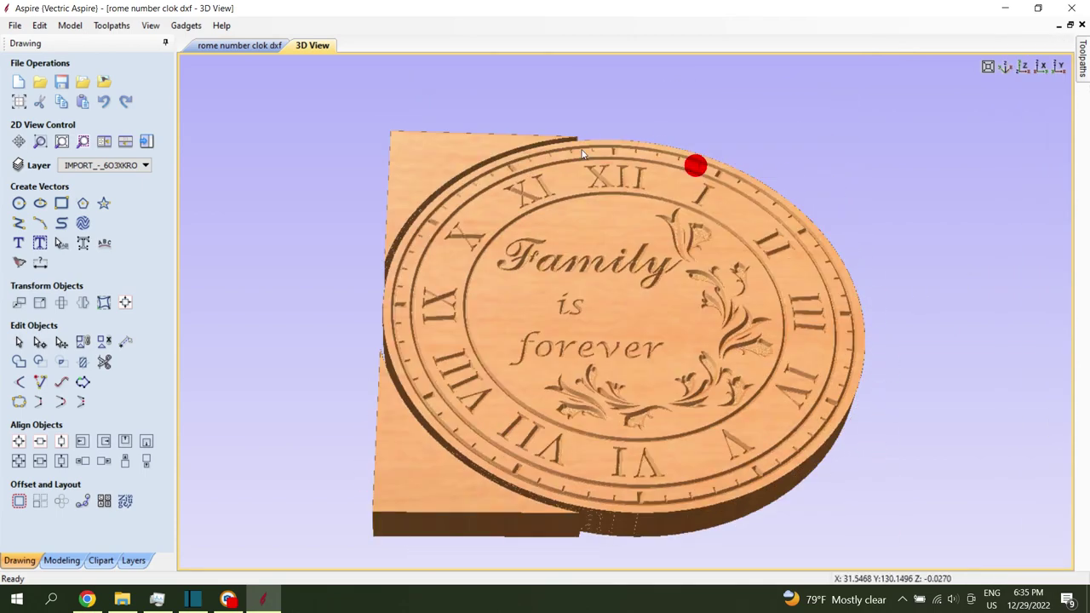
pyautogui.click(458, 144)
pyautogui.click(390, 488)
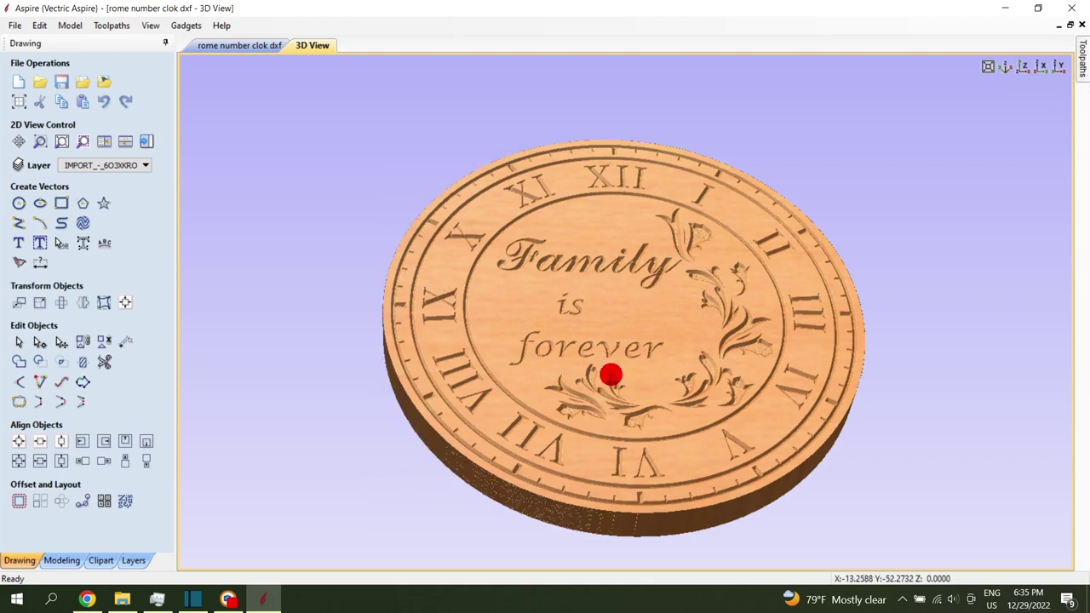
pyautogui.moveTo(611, 375)
pyautogui.mouseDown()
pyautogui.moveTo(489, 382)
pyautogui.moveTo(511, 403)
pyautogui.moveTo(670, 390)
pyautogui.moveTo(548, 372)
pyautogui.moveTo(638, 246)
pyautogui.moveTo(621, 273)
pyautogui.moveTo(700, 272)
pyautogui.mouseUp()
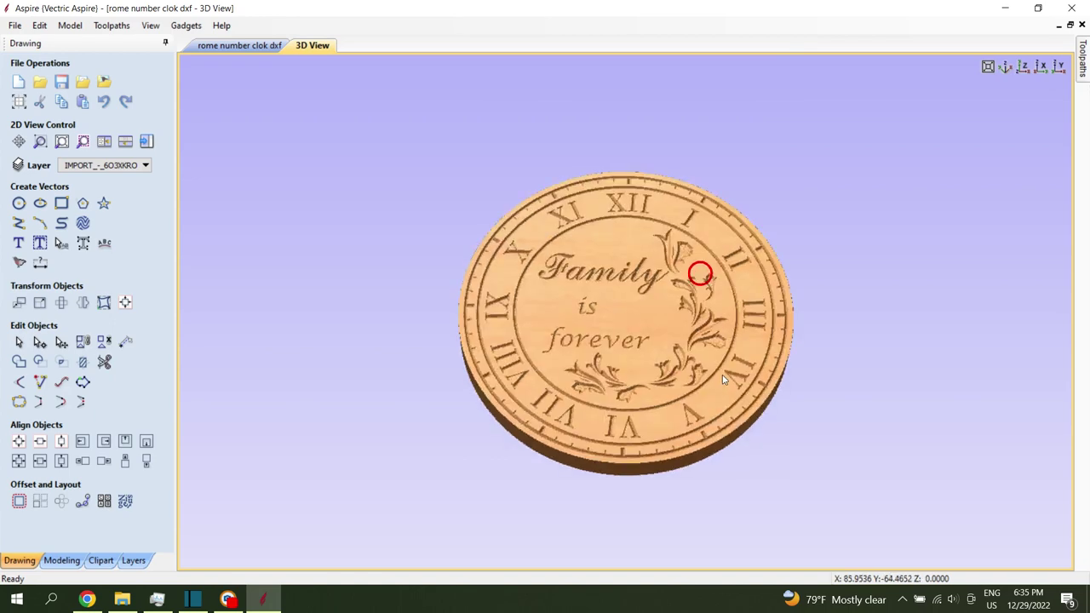
pyautogui.moveTo(622, 336)
pyautogui.mouseDown()
pyautogui.moveTo(657, 338)
pyautogui.moveTo(487, 278)
pyautogui.moveTo(794, 235)
pyautogui.mouseUp()
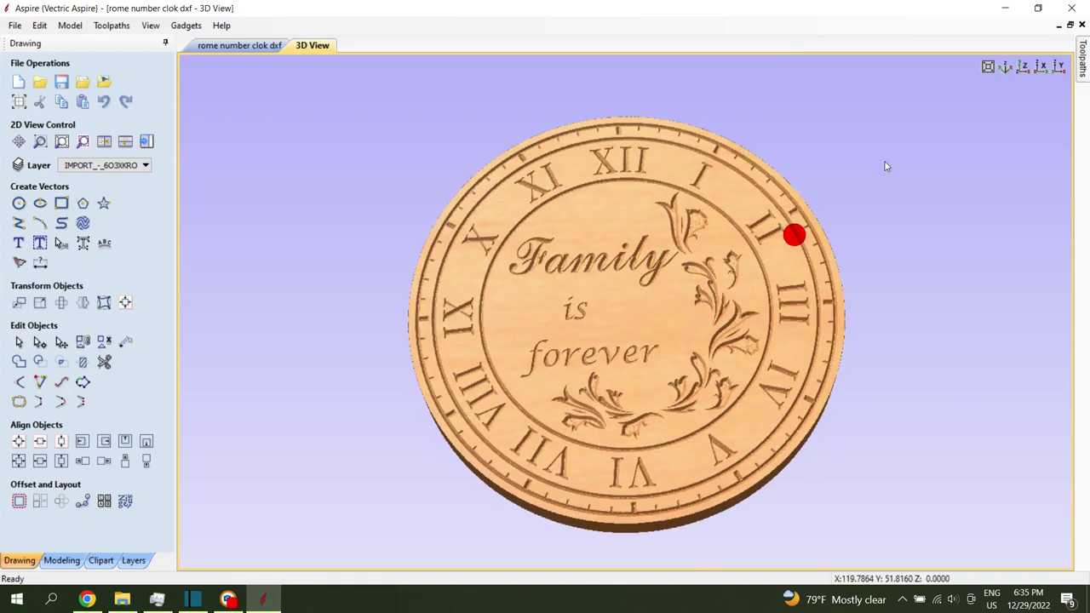
# - Save the number toolpath to a file named number in the order design folder, using the Mach2/3 ATC Arcs (mm) post processor
pyautogui.click(1083, 64)
pyautogui.click(1039, 365)
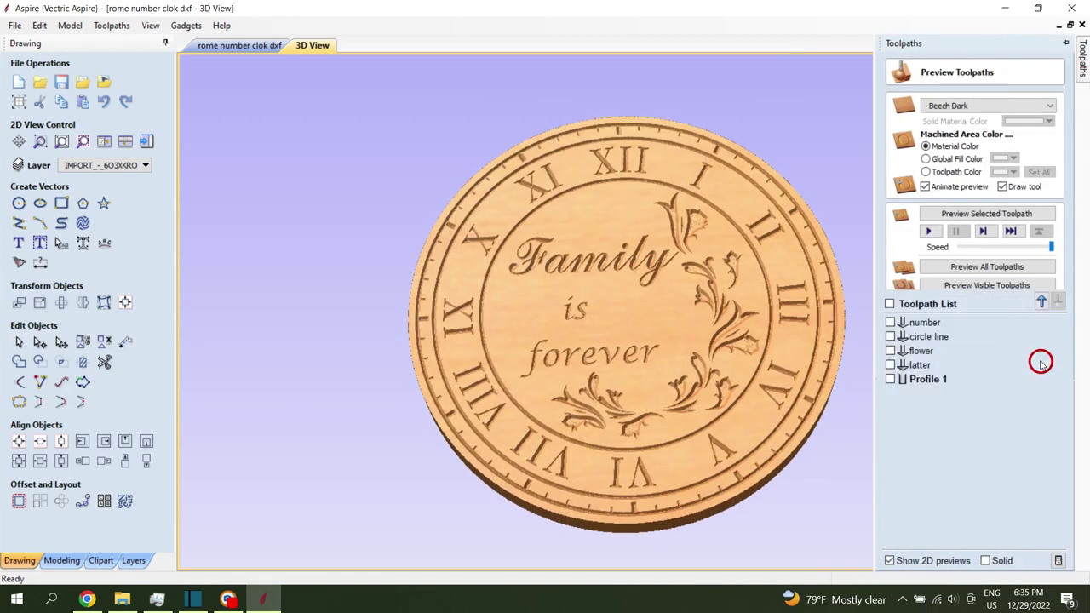
pyautogui.click(921, 323)
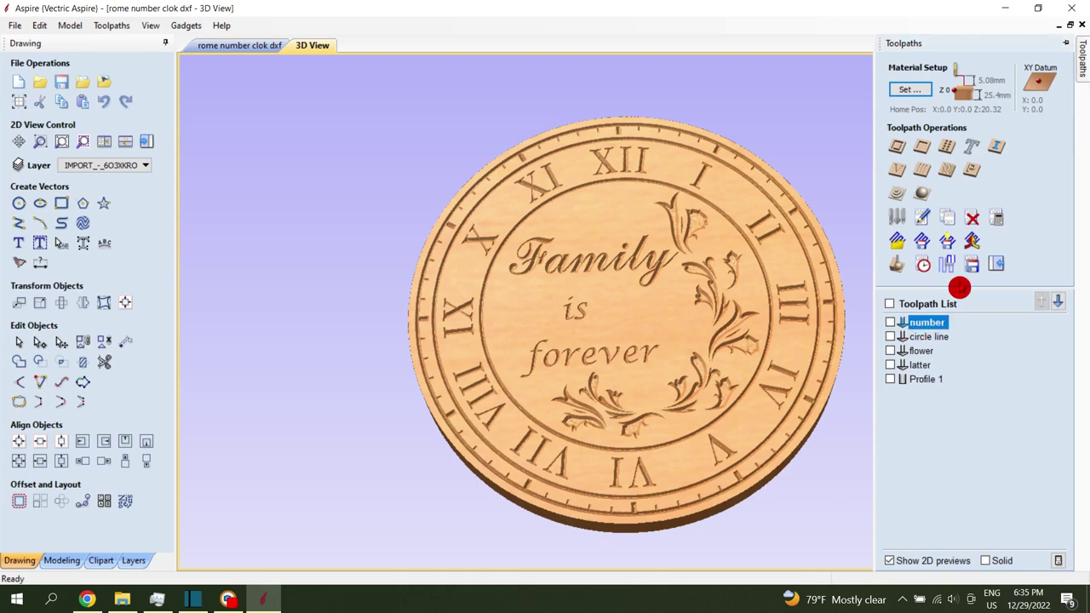
pyautogui.click(971, 264)
pyautogui.click(976, 354)
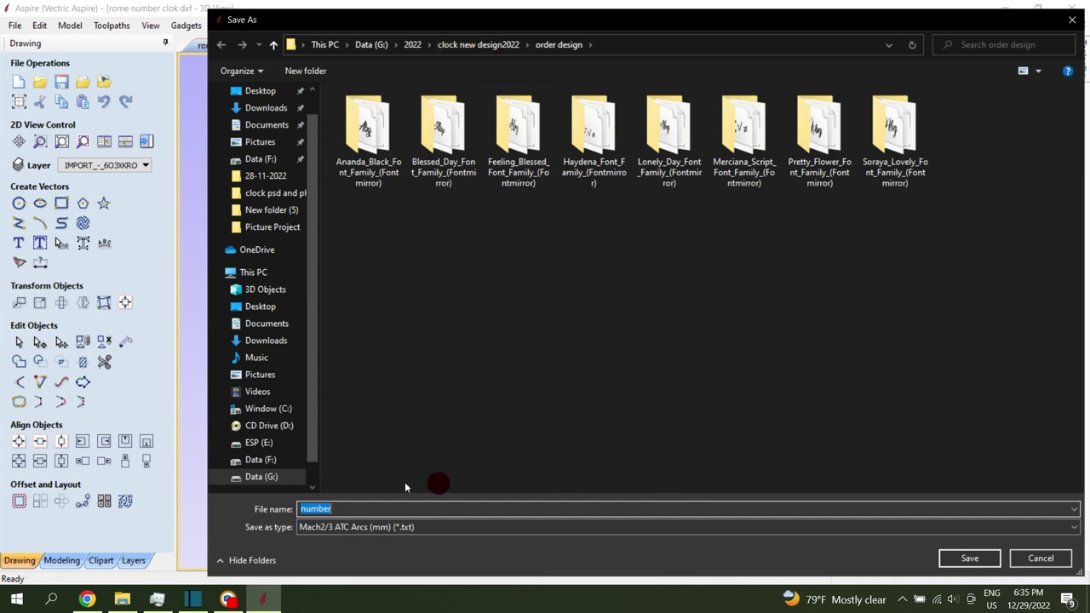
pyautogui.click(970, 558)
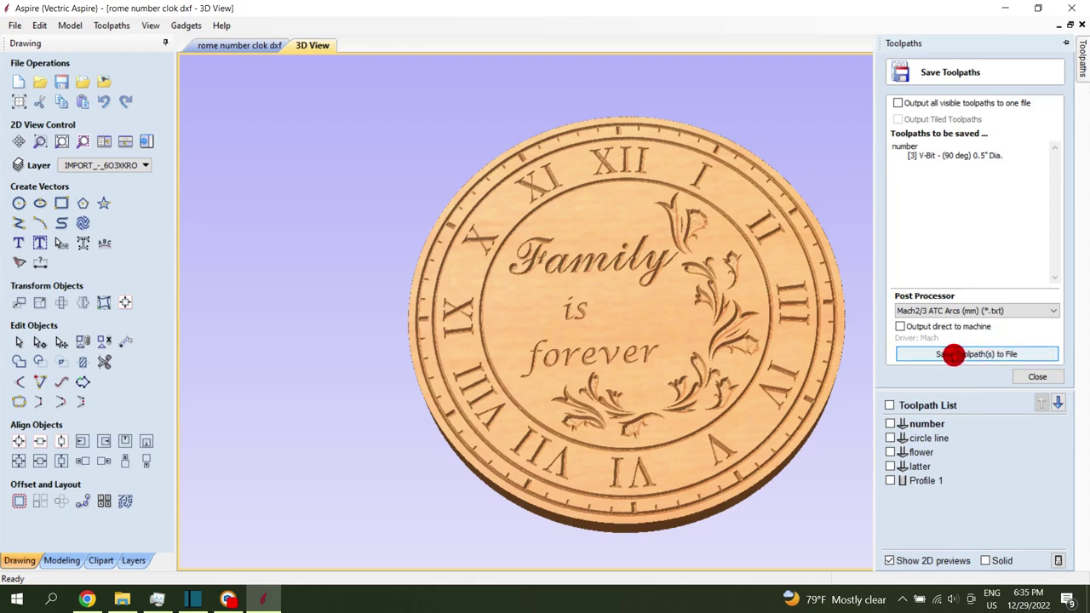
pyautogui.click(941, 312)
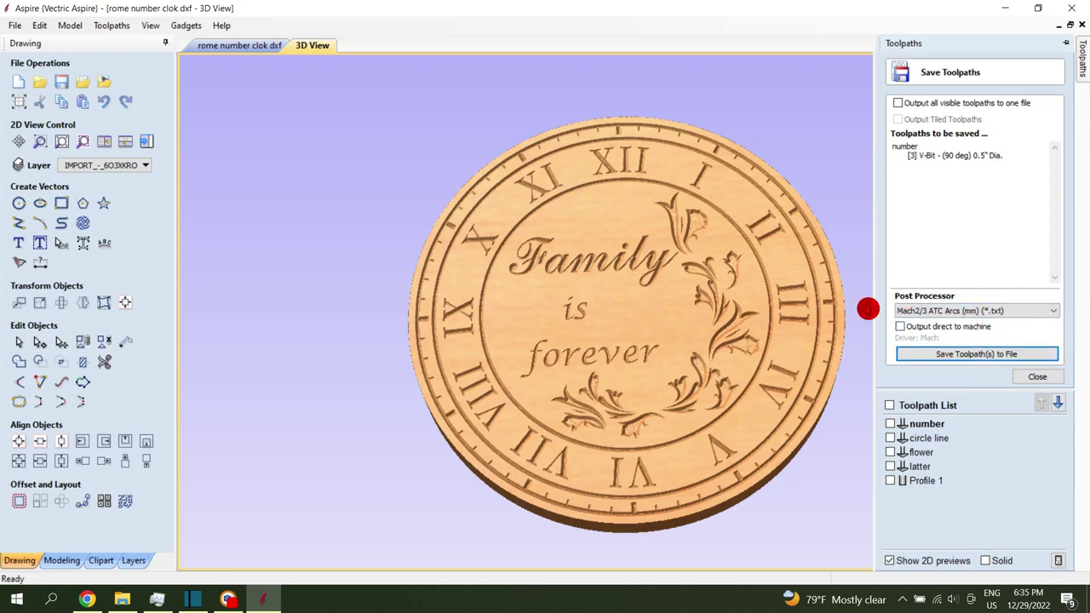
# - Save the circle line toolpath to its own file in the order design folder with the same post processor
pyautogui.click(944, 439)
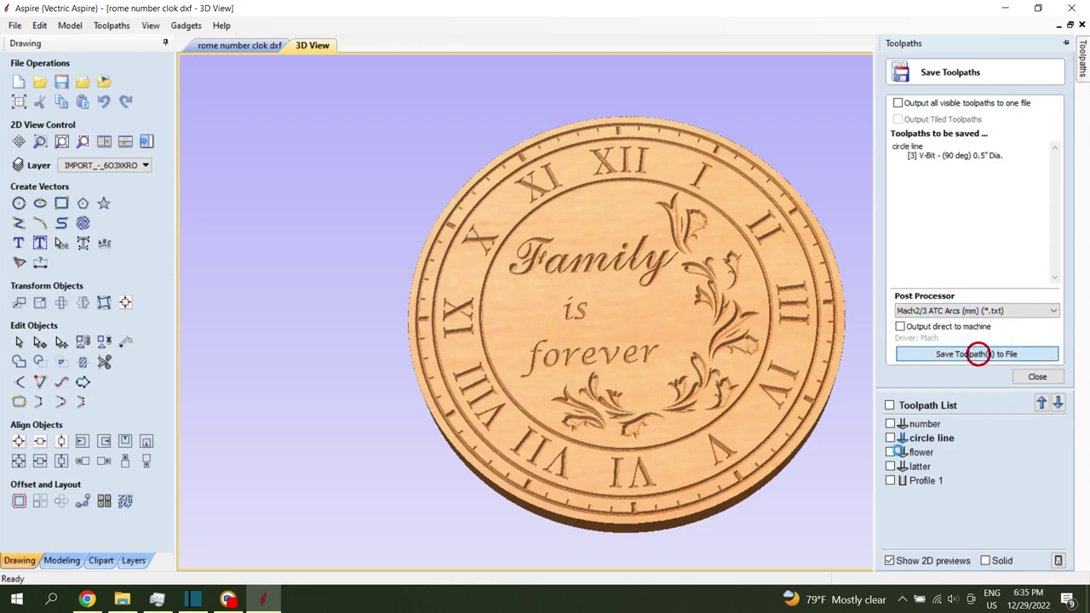
pyautogui.click(978, 354)
pyautogui.click(969, 557)
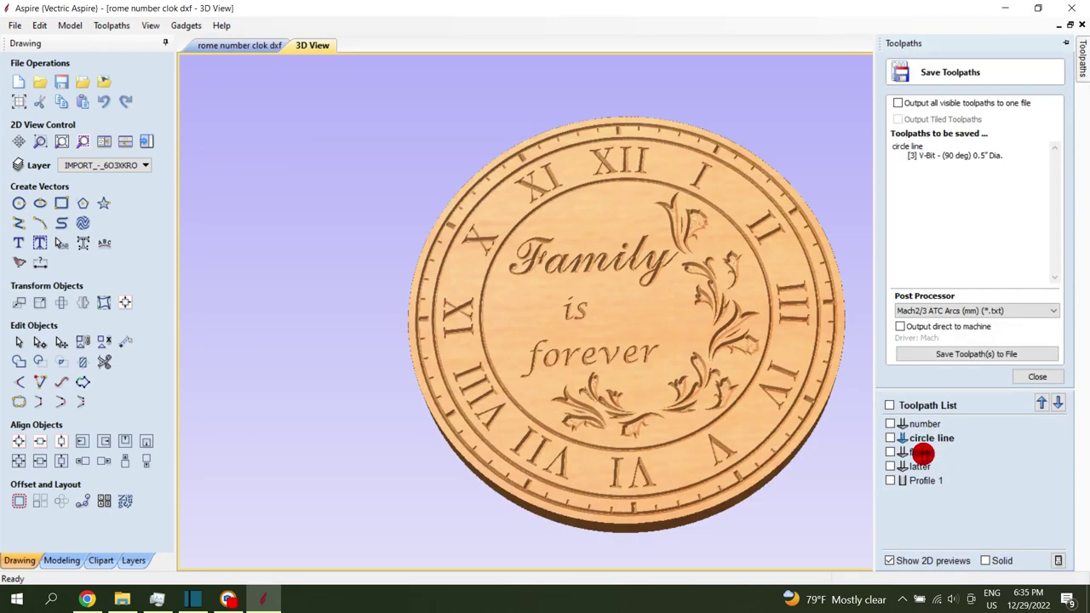
# - Save the flower and latter toolpaths as two separate Mach2/3 files under their own names in the order design folder
pyautogui.click(971, 357)
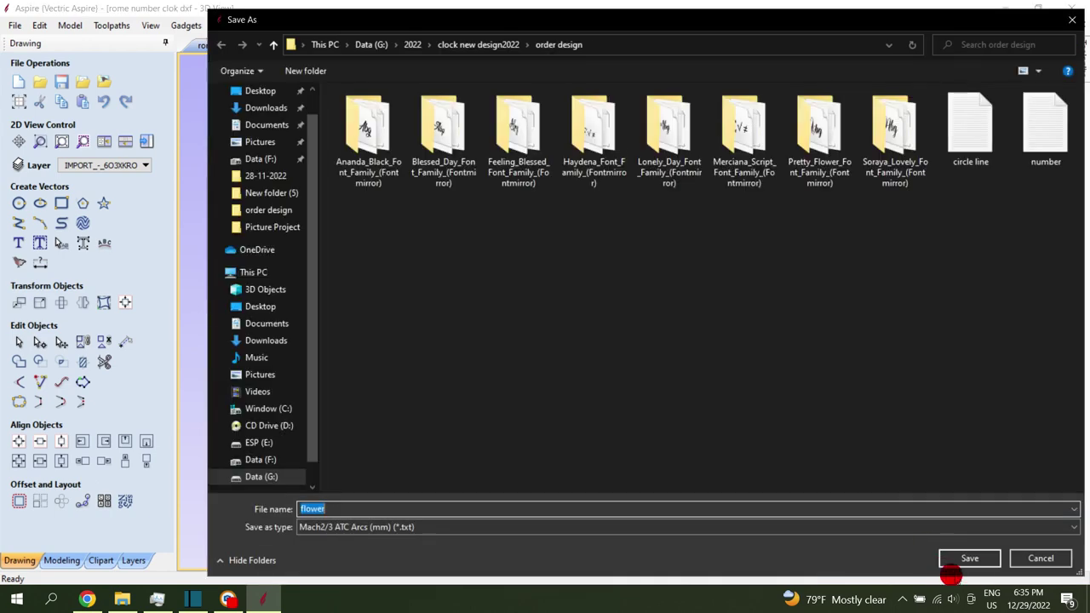
pyautogui.click(971, 559)
pyautogui.click(926, 454)
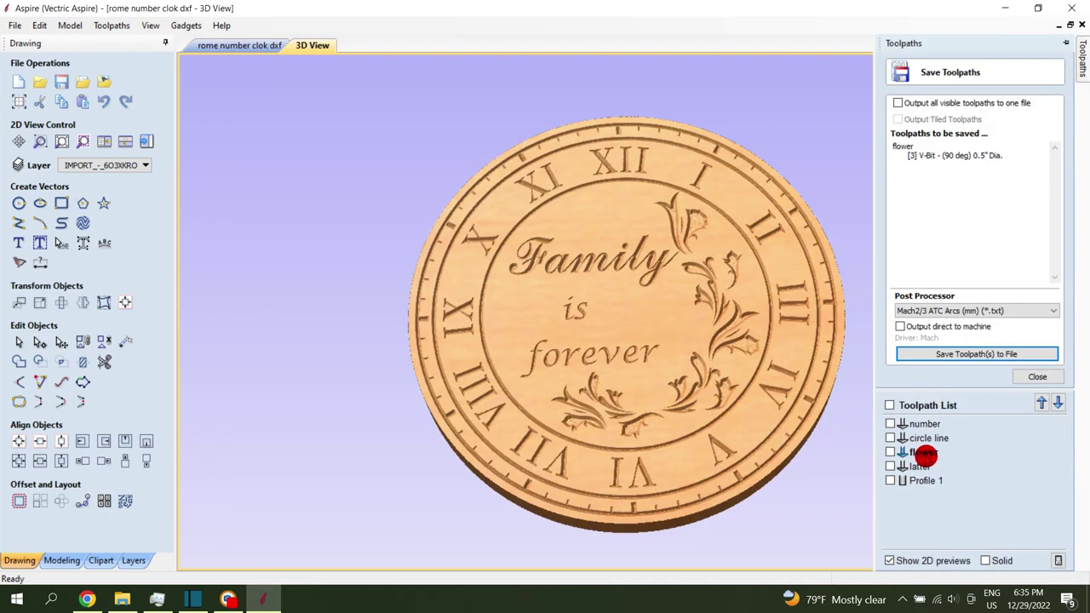
pyautogui.click(968, 354)
pyautogui.click(969, 558)
# - Save the Profile 1 cutout toolpath to the order design folder under the file name out cut
pyautogui.click(916, 482)
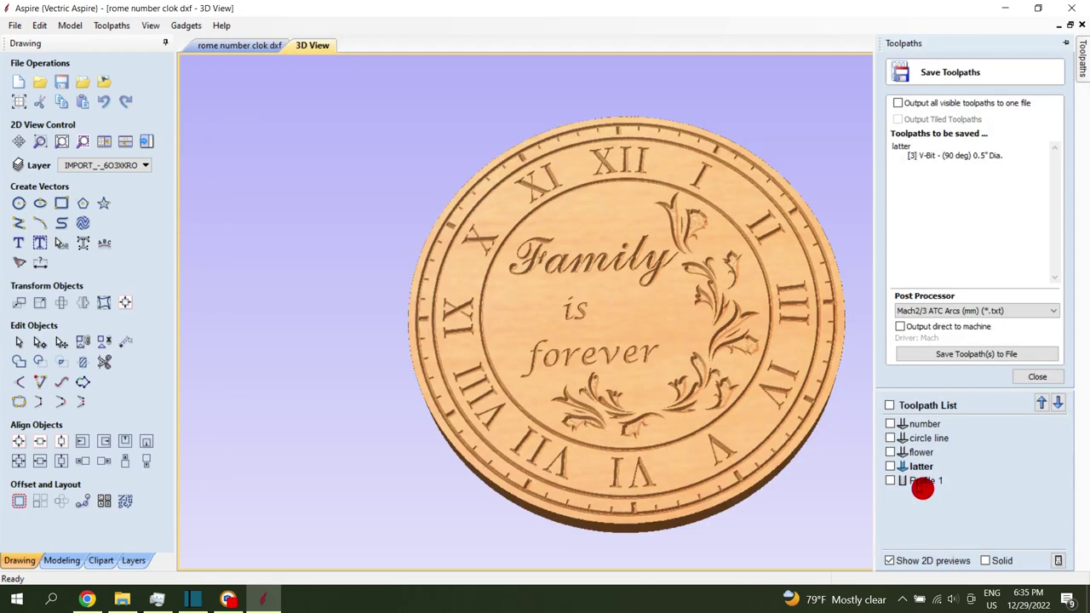
pyautogui.click(971, 356)
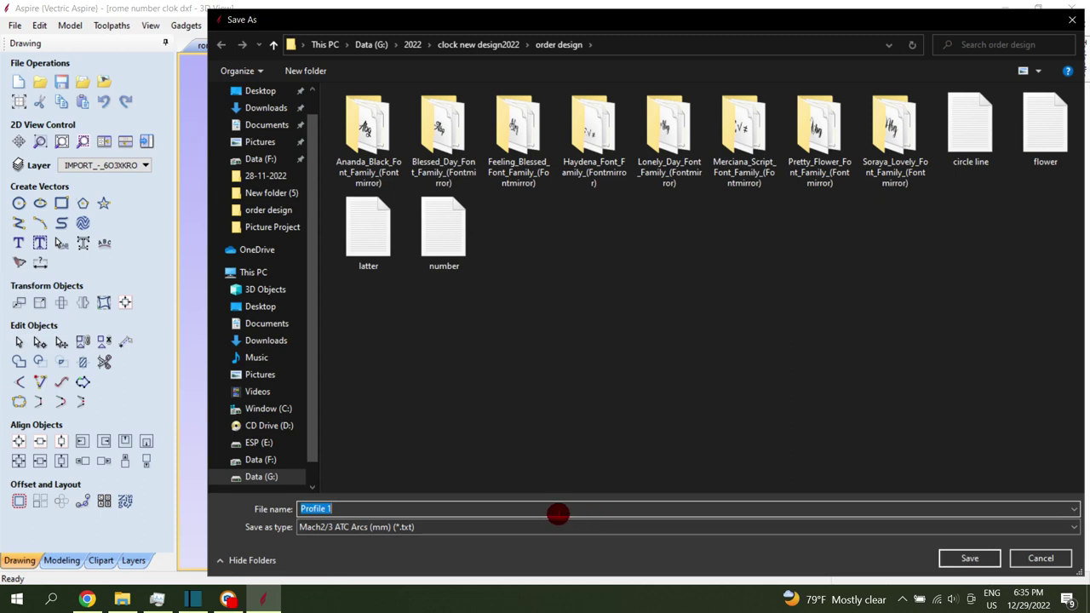
pyautogui.write('out cut')
pyautogui.press('Return')
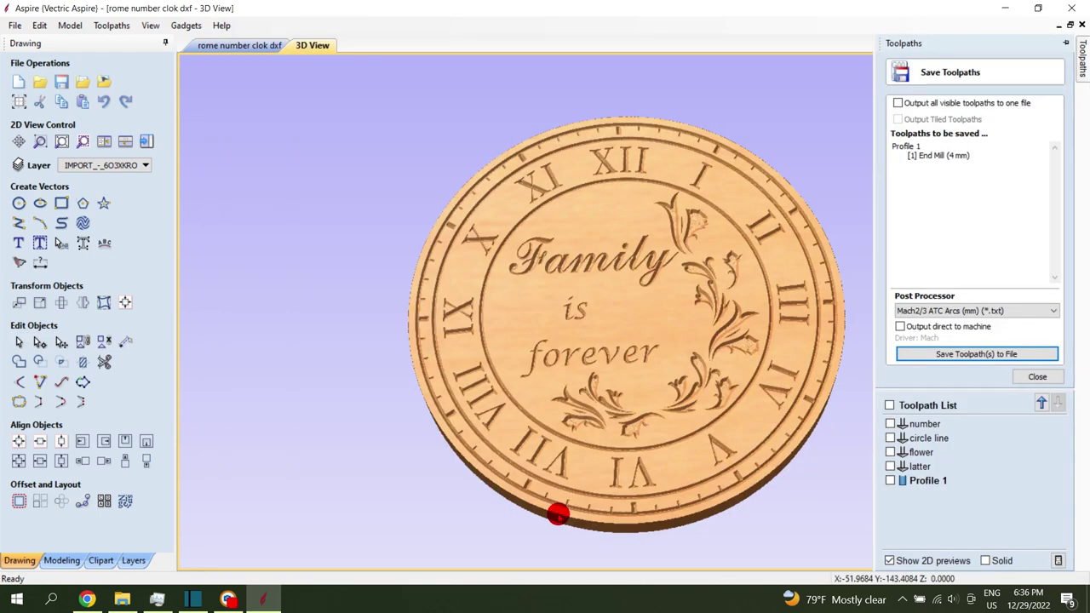
# - Rename the Profile 1 toolpath in the toolpath list as out cut
pyautogui.rightClick(929, 482)
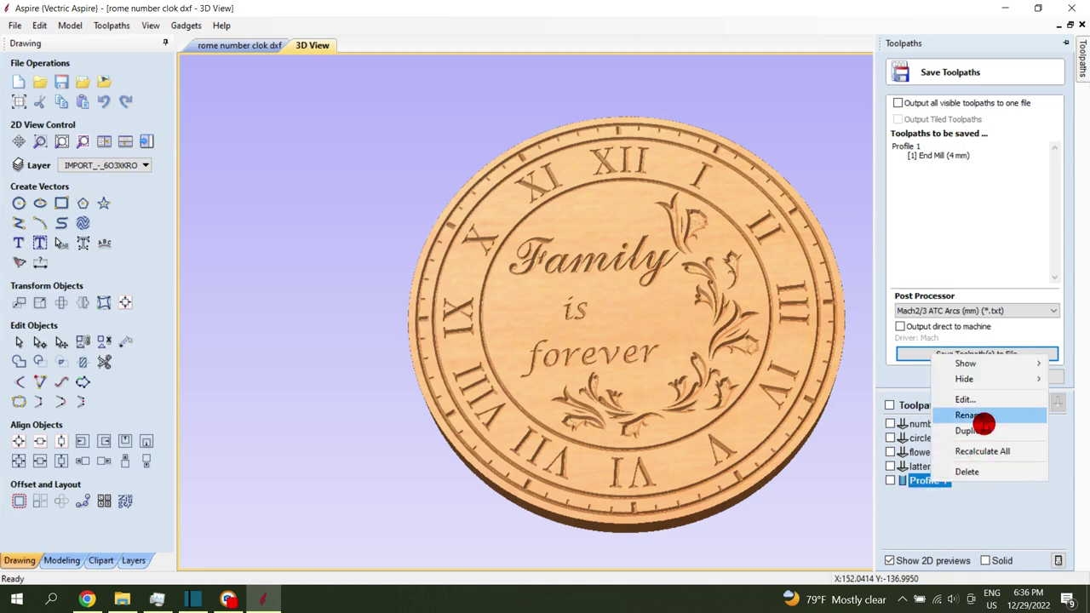
pyautogui.click(985, 417)
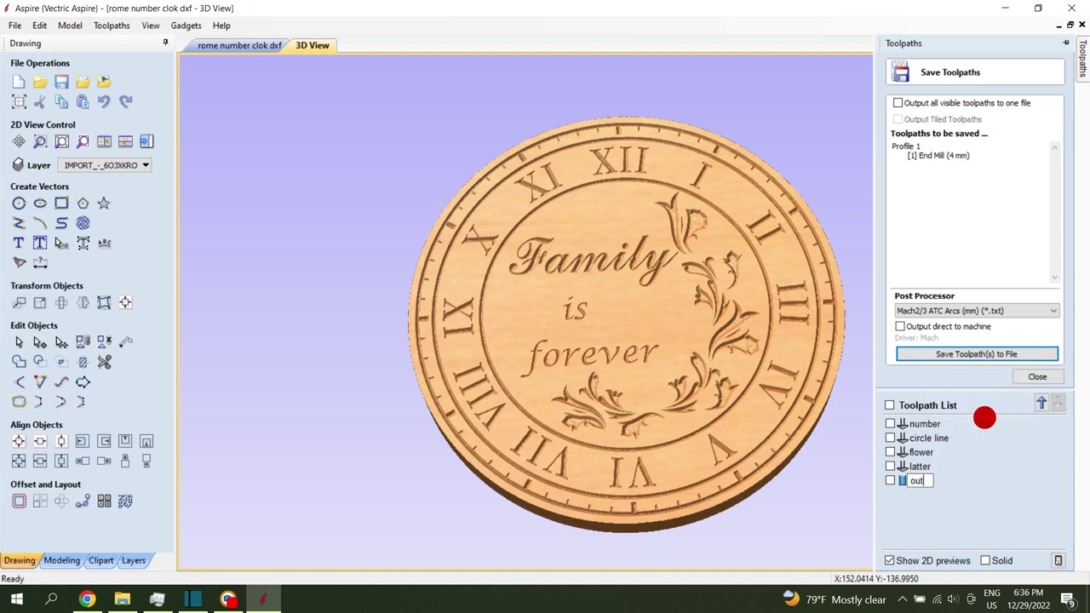
pyautogui.click(1049, 357)
pyautogui.click(1037, 556)
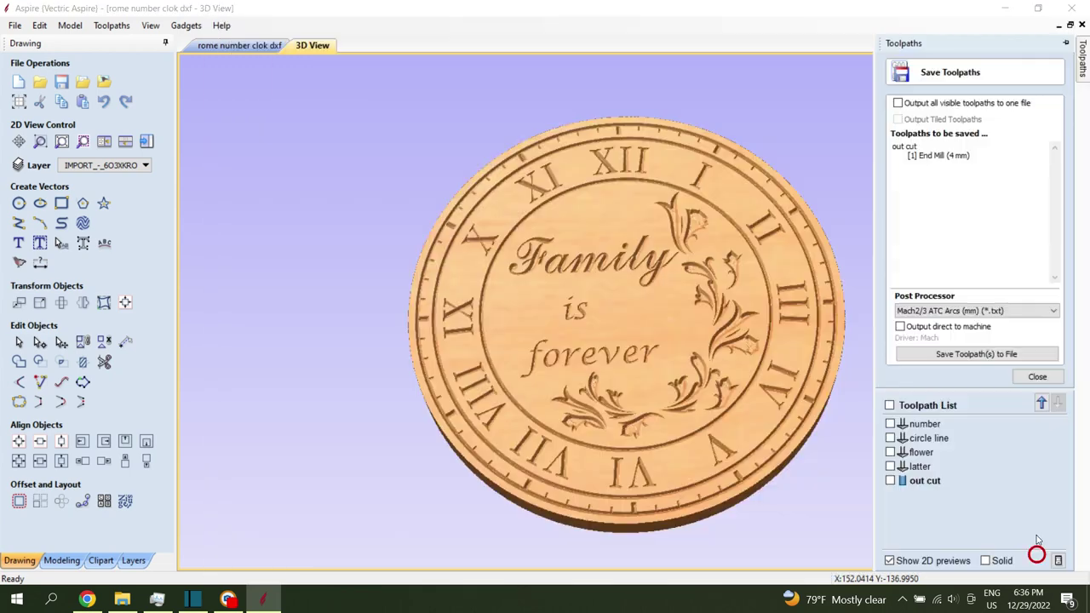
# - Save the project as an Aspire file named rome number clok aspire v8 in the rome number clock folder
pyautogui.click(12, 26)
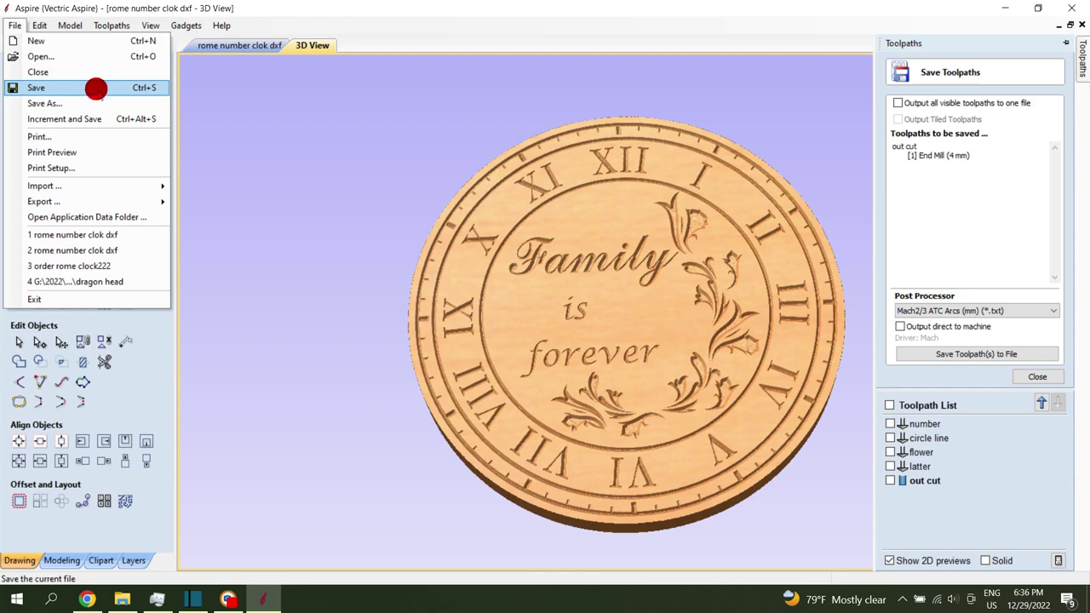
pyautogui.click(108, 102)
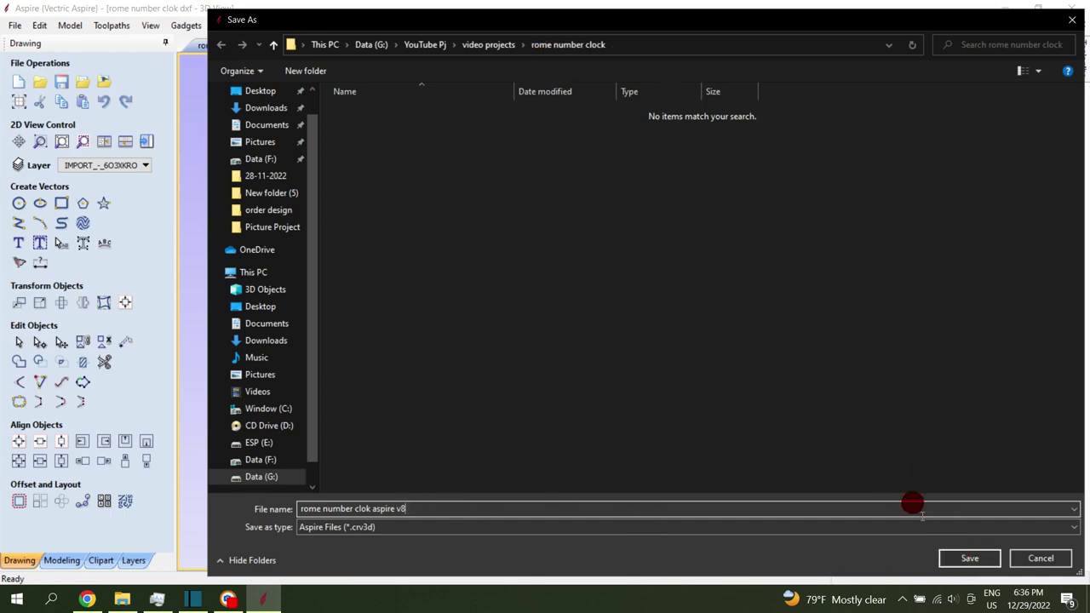
pyautogui.click(969, 558)
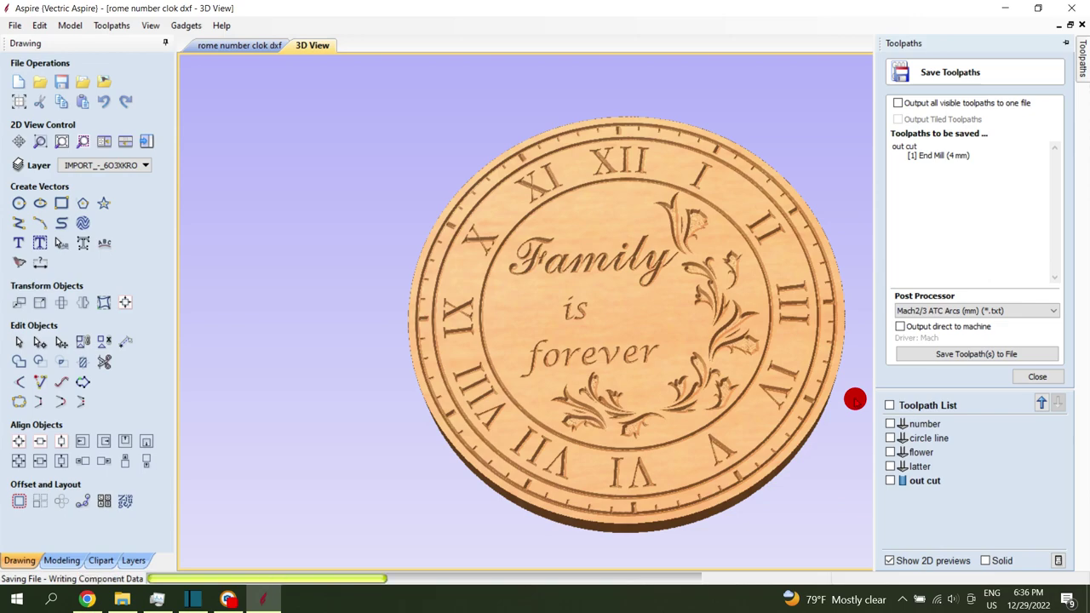